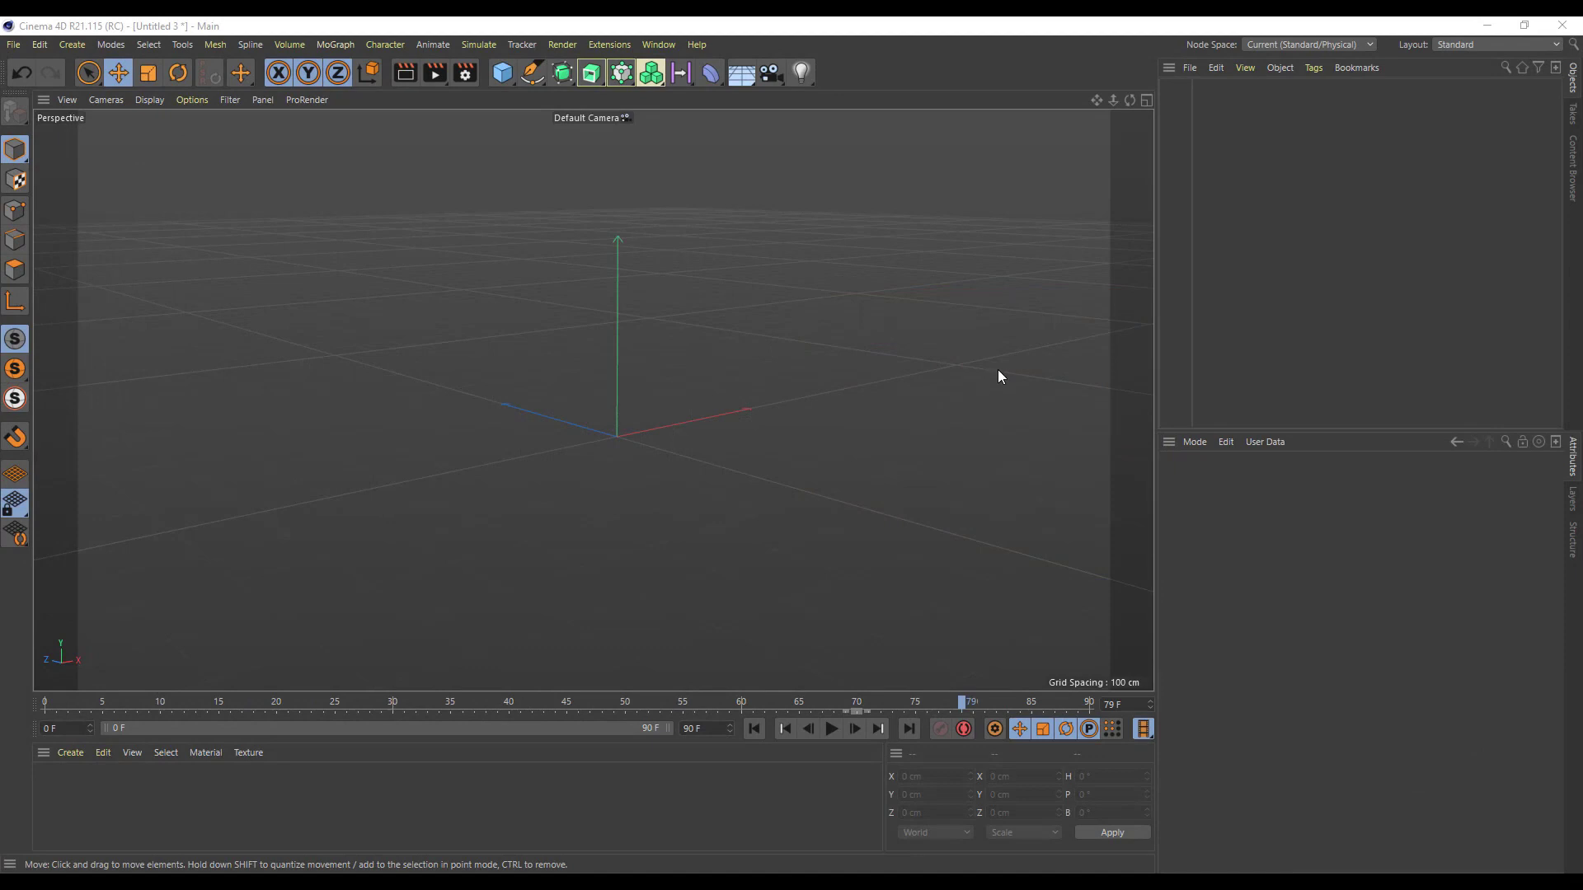
Add two default cubes and move the second one about 439 cm along X away from the first
{"action": "left_click_drag", "start_coordinate": [999, 368], "coordinate": [912, 443], "text": "alt"}
{"action": "left_click_drag", "start_coordinate": [874, 503], "coordinate": [911, 464], "text": "alt"}
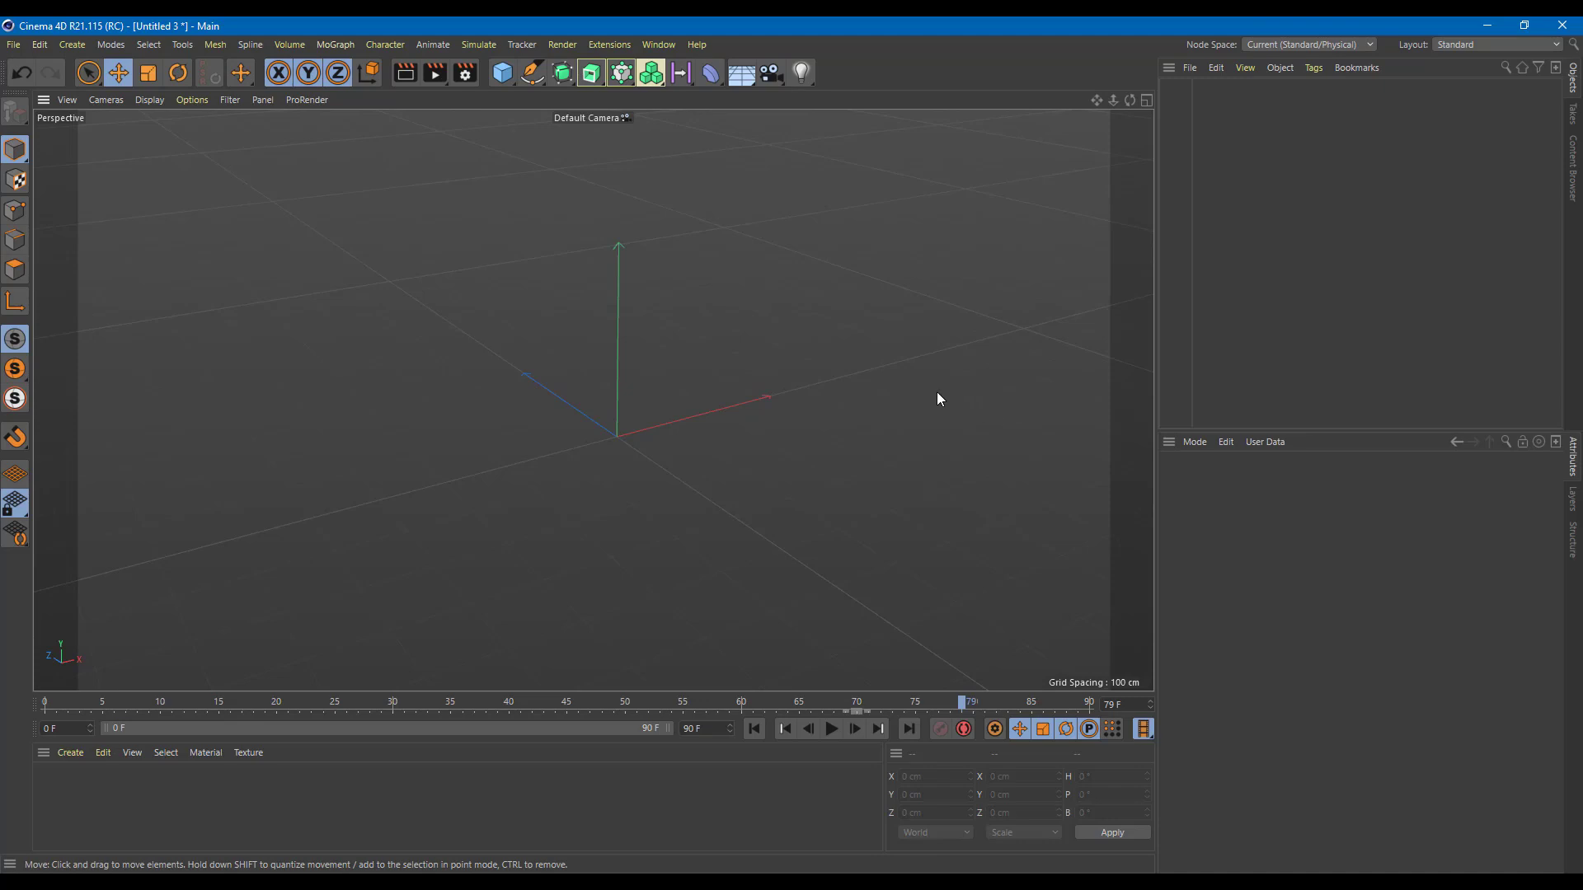
{"action": "left_click_drag", "start_coordinate": [937, 427], "coordinate": [1037, 392], "text": "alt"}
{"action": "left_click", "coordinate": [503, 74]}
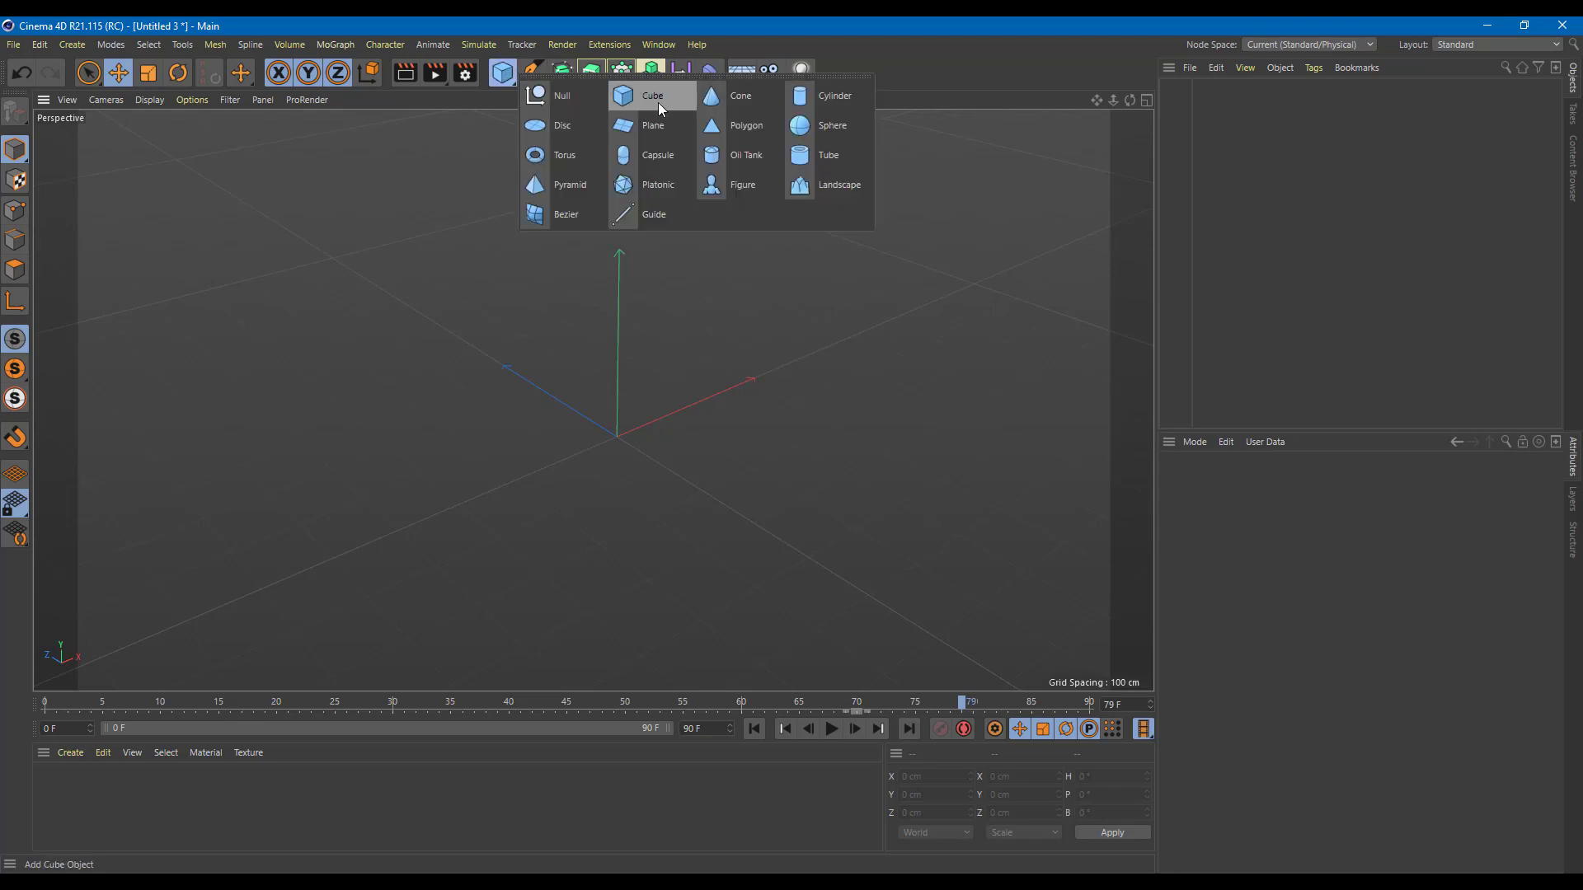
{"action": "left_click", "coordinate": [658, 103]}
{"action": "left_click", "coordinate": [507, 76]}
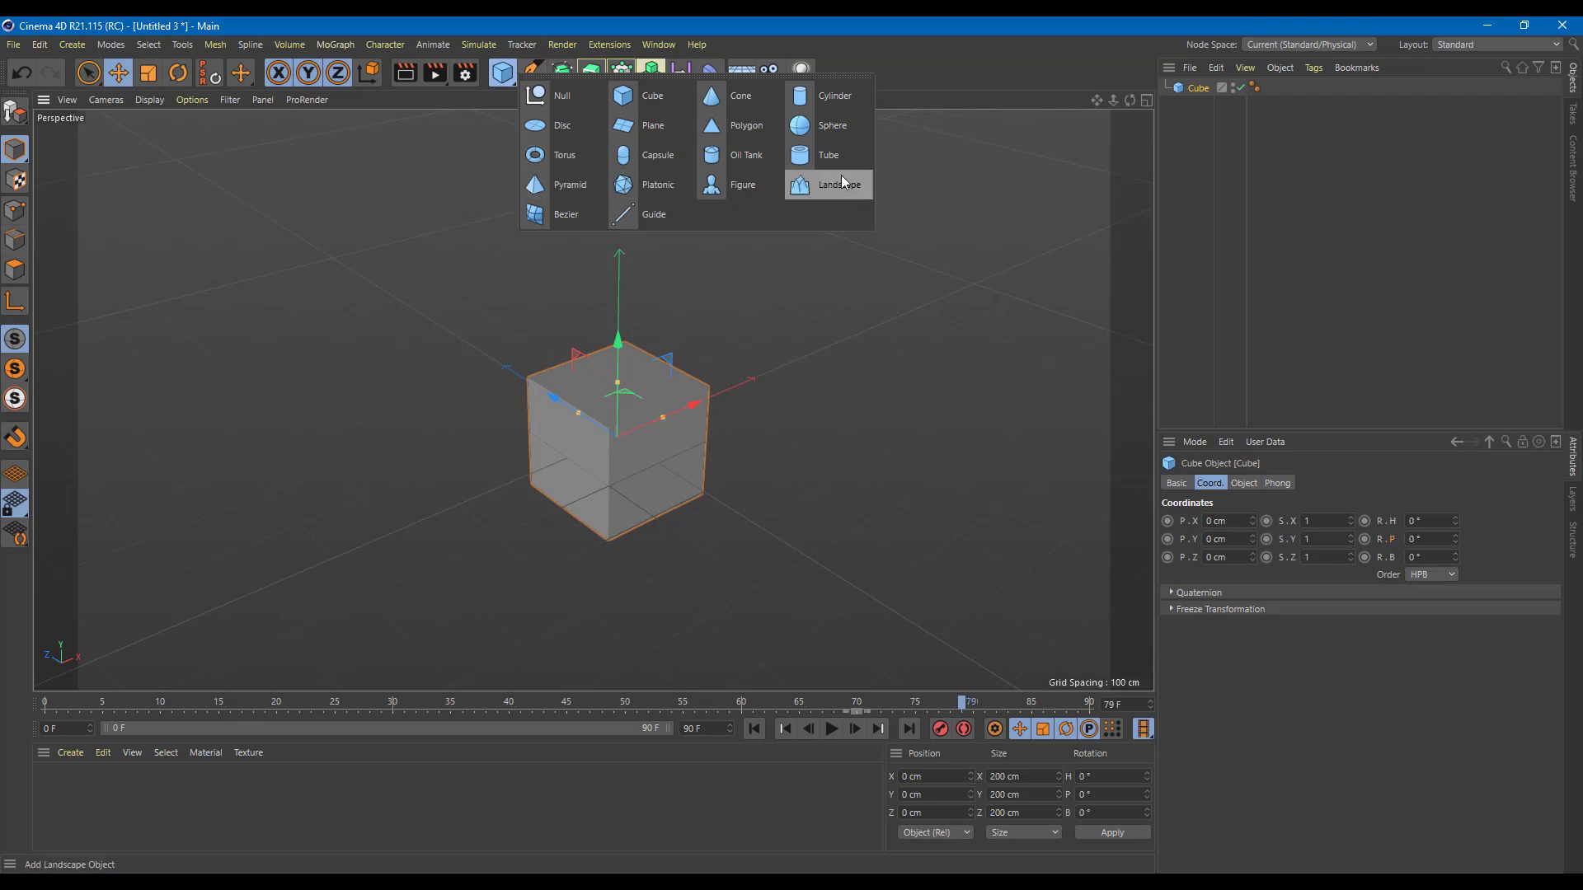
{"action": "left_click", "coordinate": [664, 106]}
{"action": "left_click_drag", "start_coordinate": [697, 413], "coordinate": [873, 359]}
Try moving the cube at the origin vertically, and undo the move
{"action": "left_click", "coordinate": [637, 429]}
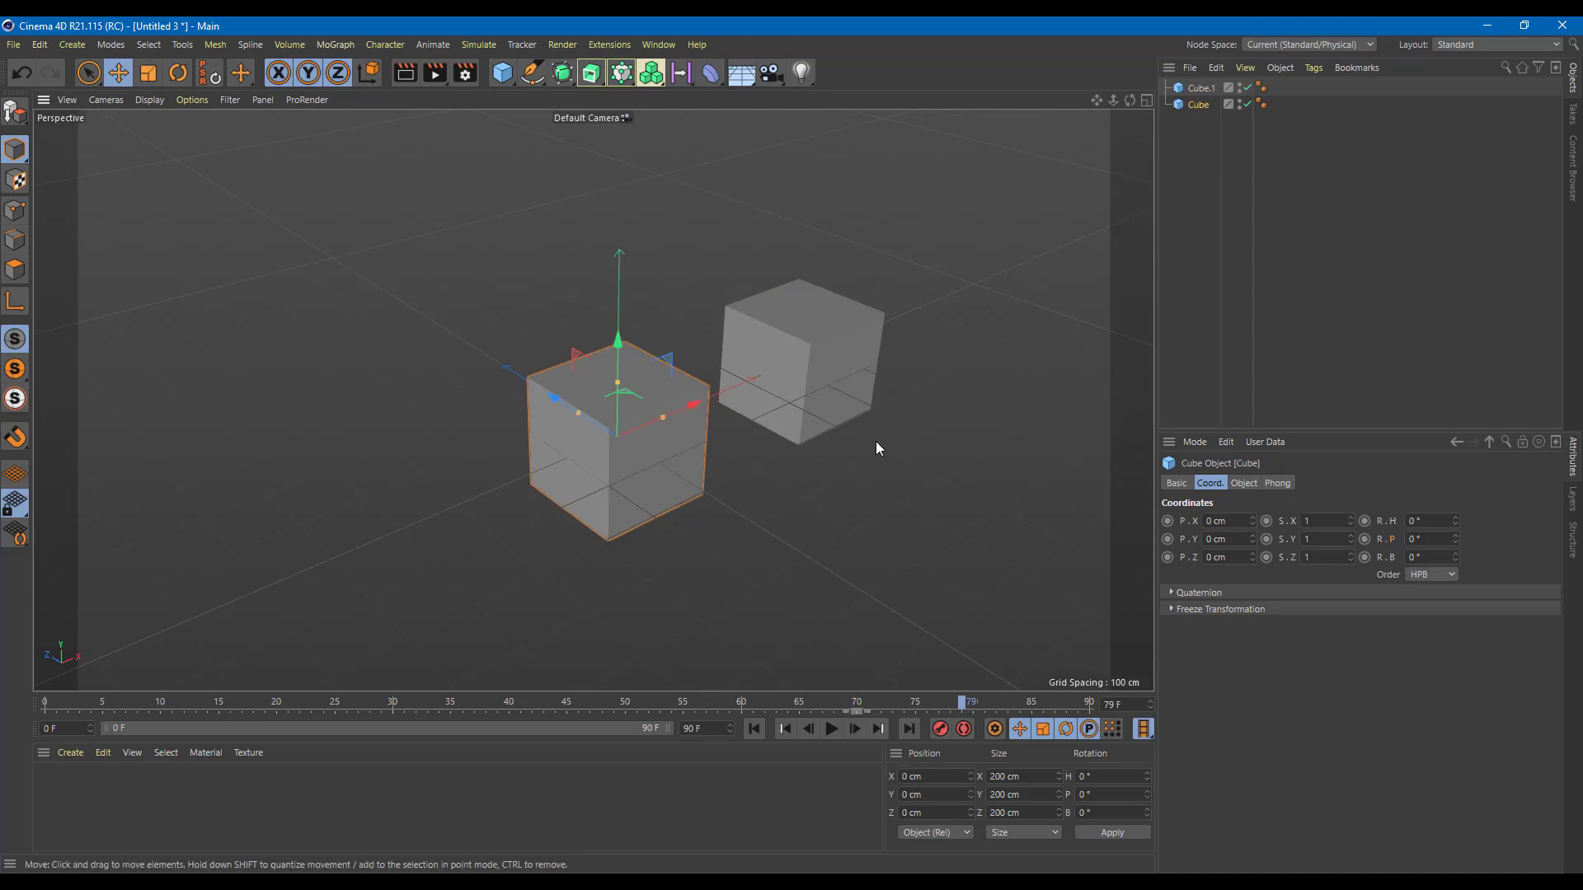
{"action": "left_click_drag", "start_coordinate": [736, 470], "coordinate": [883, 417], "text": "alt"}
{"action": "left_click", "coordinate": [838, 396]}
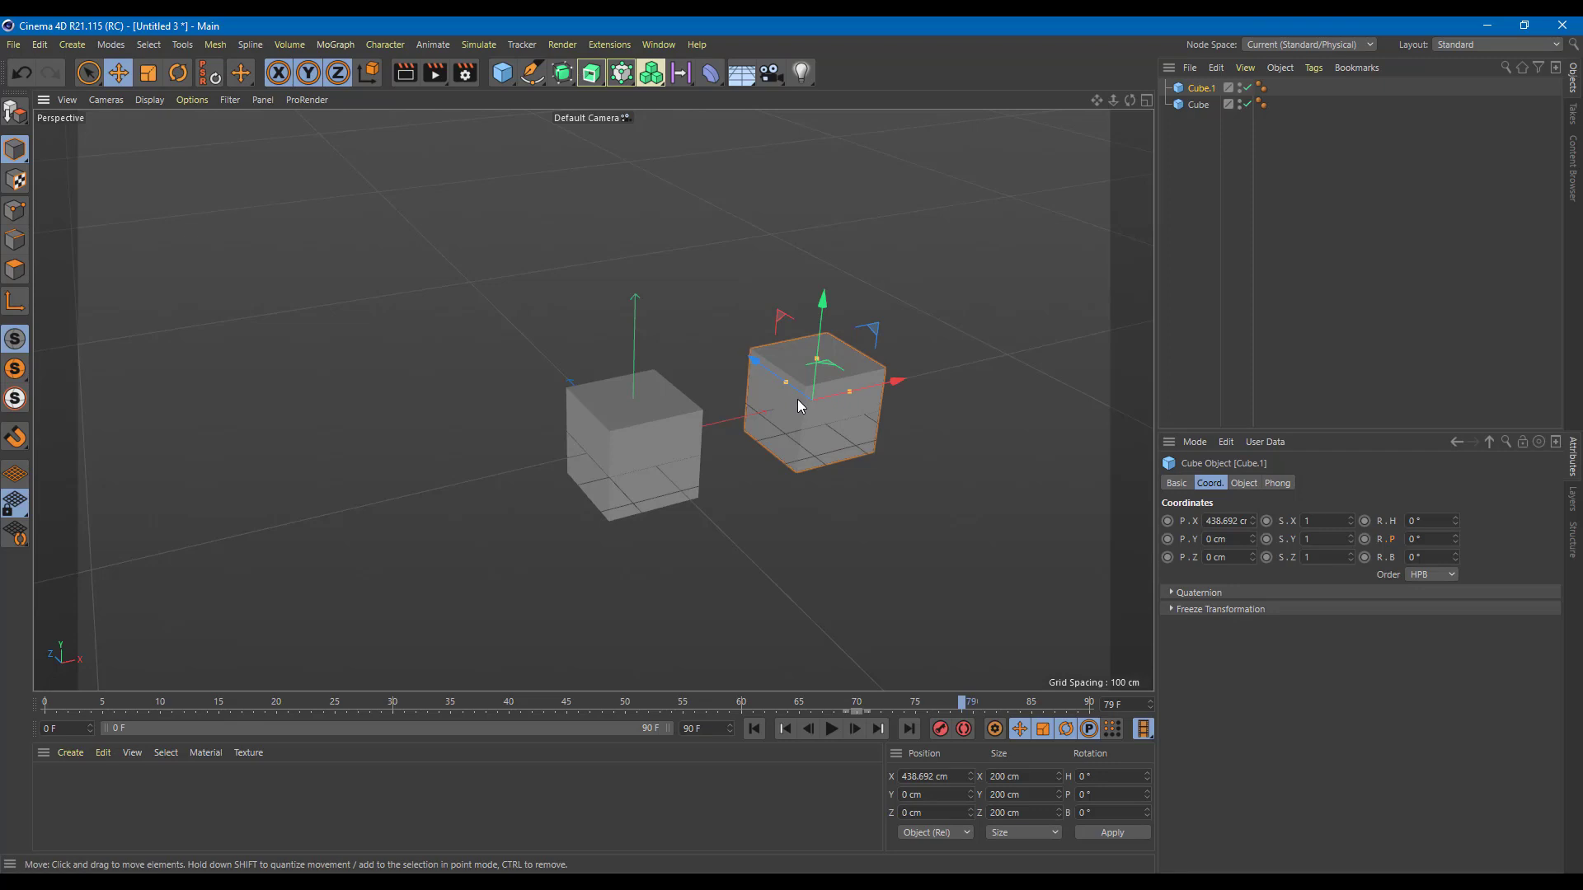
{"action": "left_click", "coordinate": [637, 396]}
{"action": "left_click_drag", "start_coordinate": [634, 370], "coordinate": [738, 313]}
{"action": "left_click", "coordinate": [808, 380]}
{"action": "key", "text": "ctrl+z"}
{"action": "key", "text": "ctrl+z"}
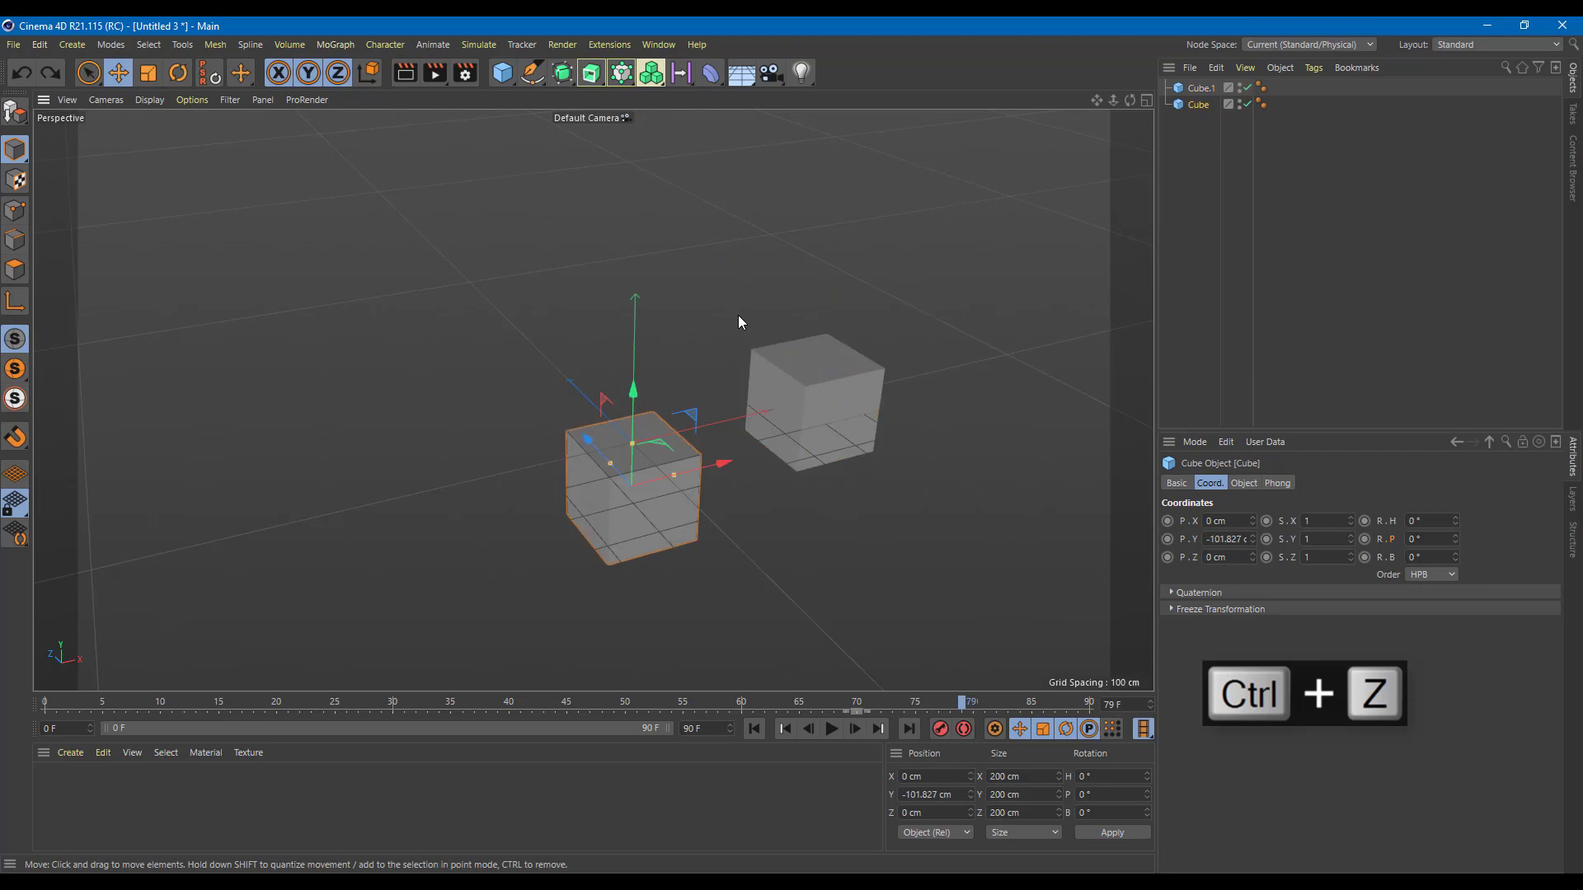
{"action": "key", "text": "ctrl+z"}
{"action": "left_click", "coordinate": [741, 554]}
Set the Y position of the cube at the origin as the XPressions driver
{"action": "left_click", "coordinate": [657, 460]}
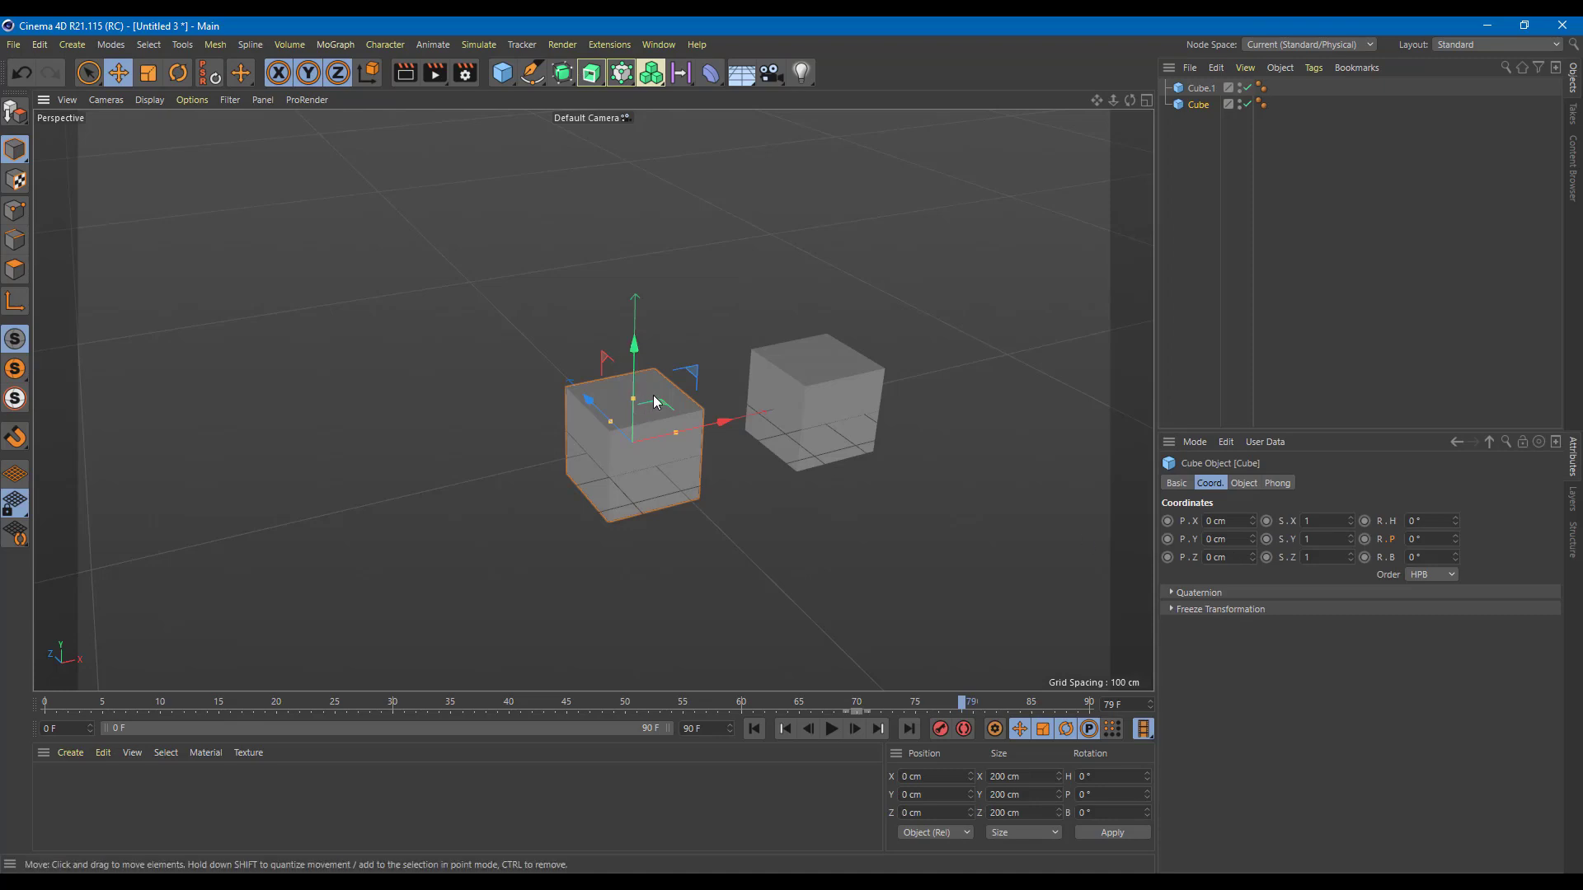
{"action": "right_click", "coordinate": [1195, 539]}
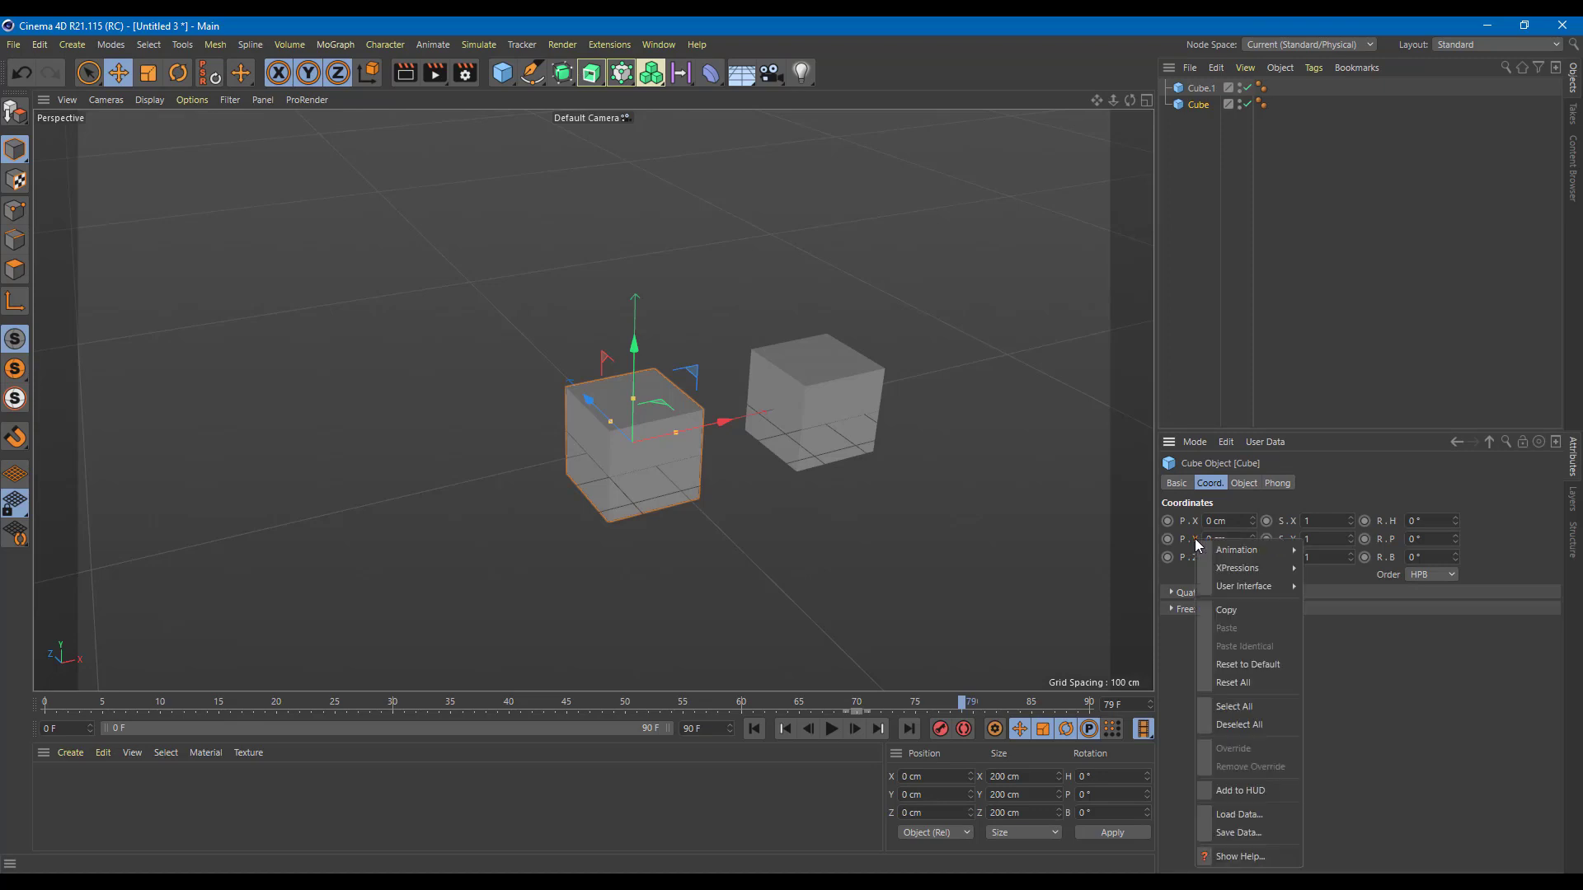
{"action": "mouse_move", "coordinate": [1282, 556]}
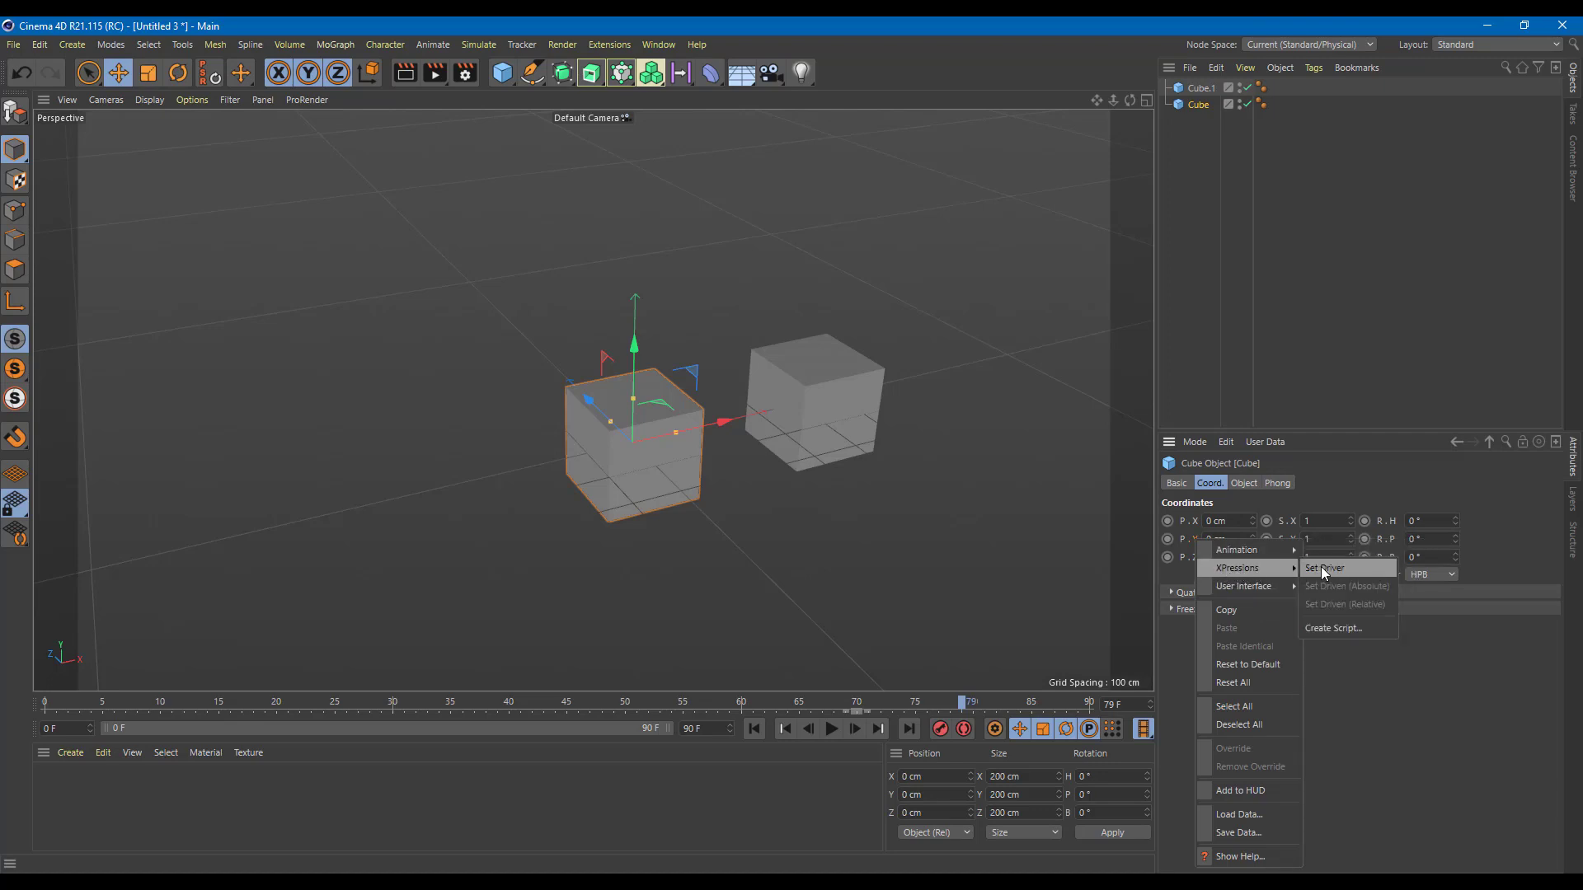
{"action": "left_click", "coordinate": [1318, 567]}
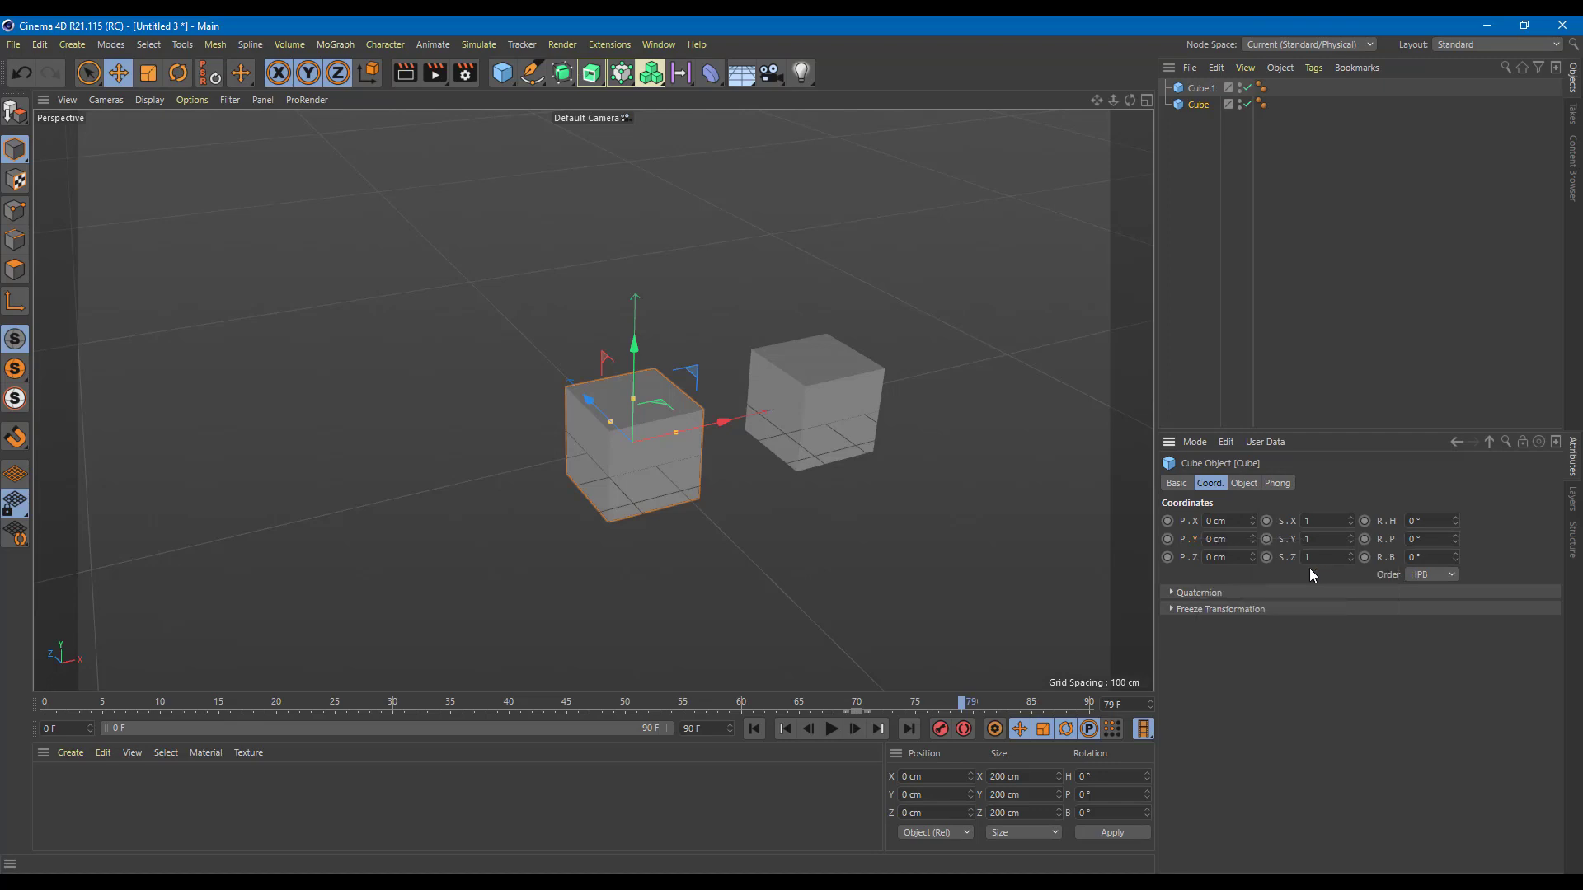
Make the Z position of Cube.1 driven by the first cube using Set Driven (Relative)
{"action": "left_click", "coordinate": [828, 360]}
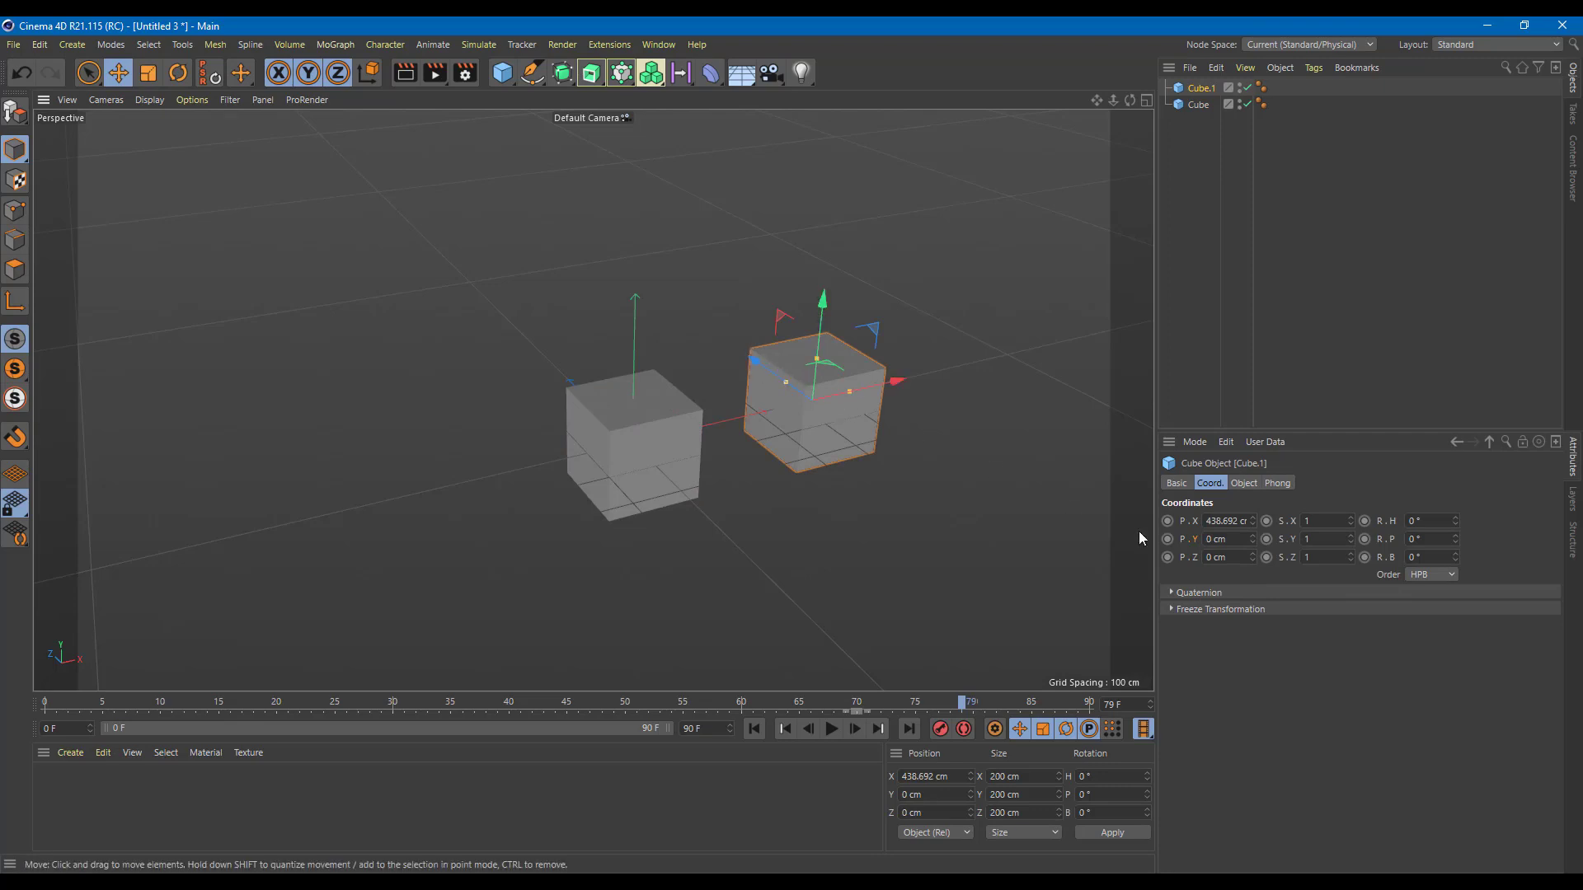
{"action": "right_click", "coordinate": [1197, 557]}
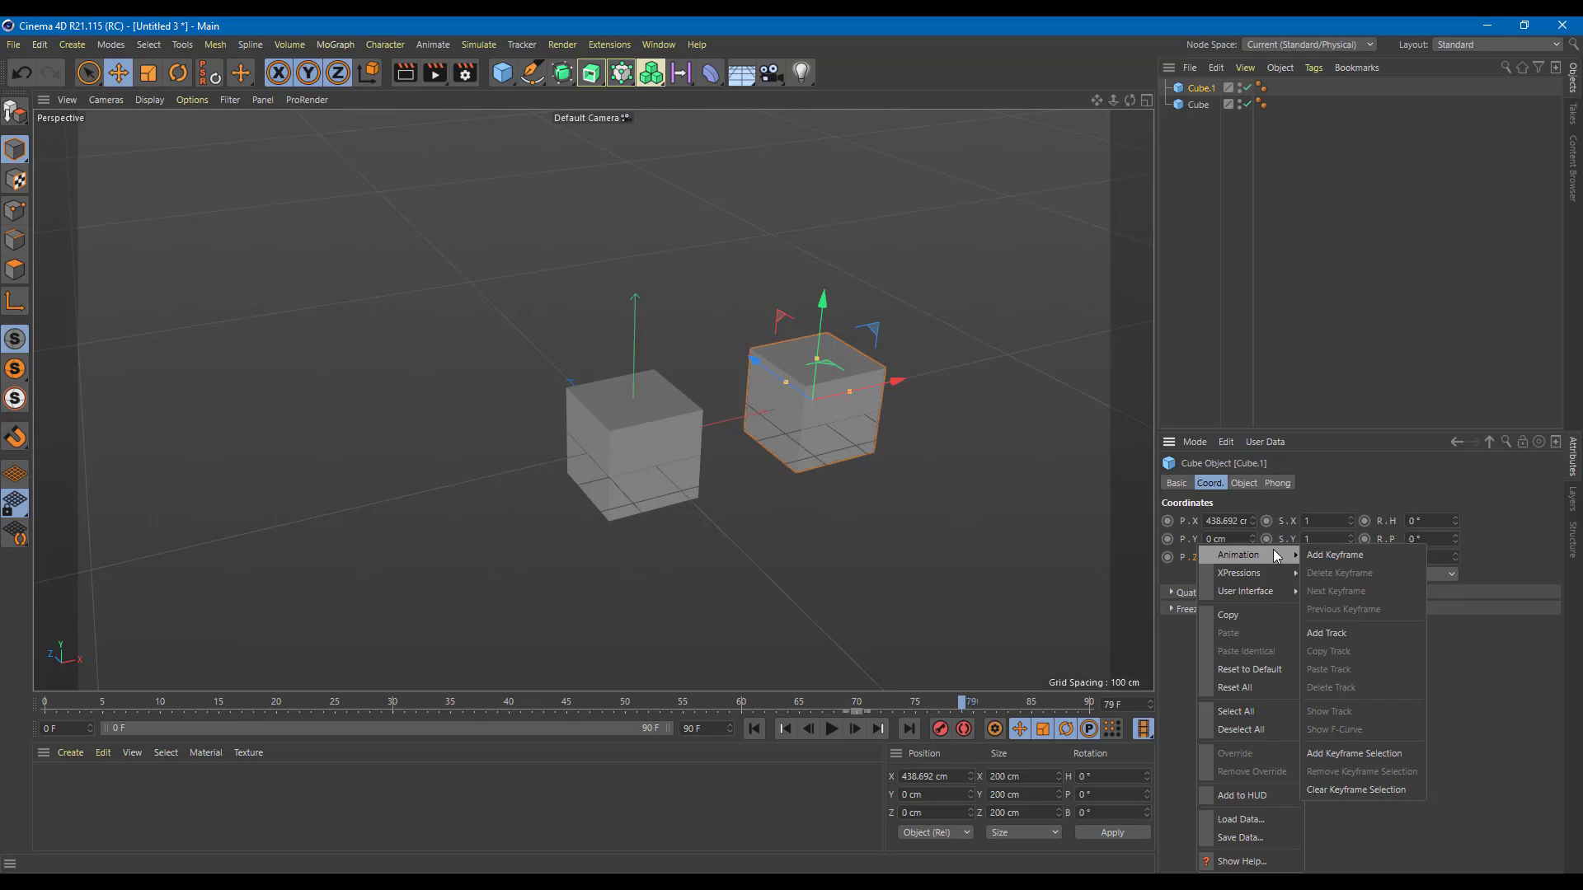
{"action": "mouse_move", "coordinate": [1260, 571]}
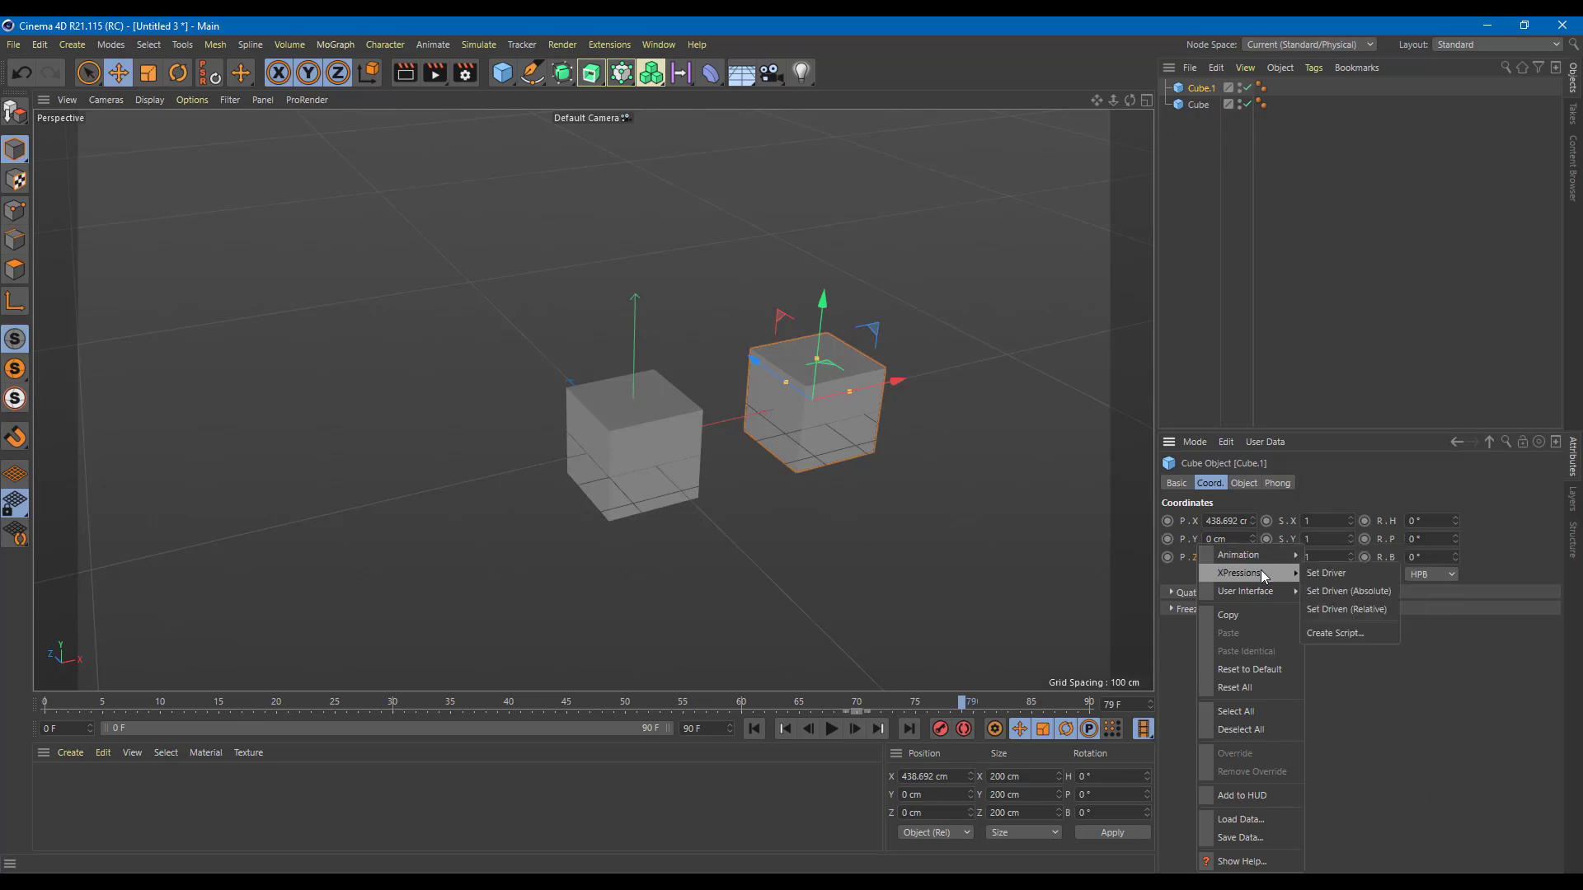
{"action": "left_click", "coordinate": [1343, 614]}
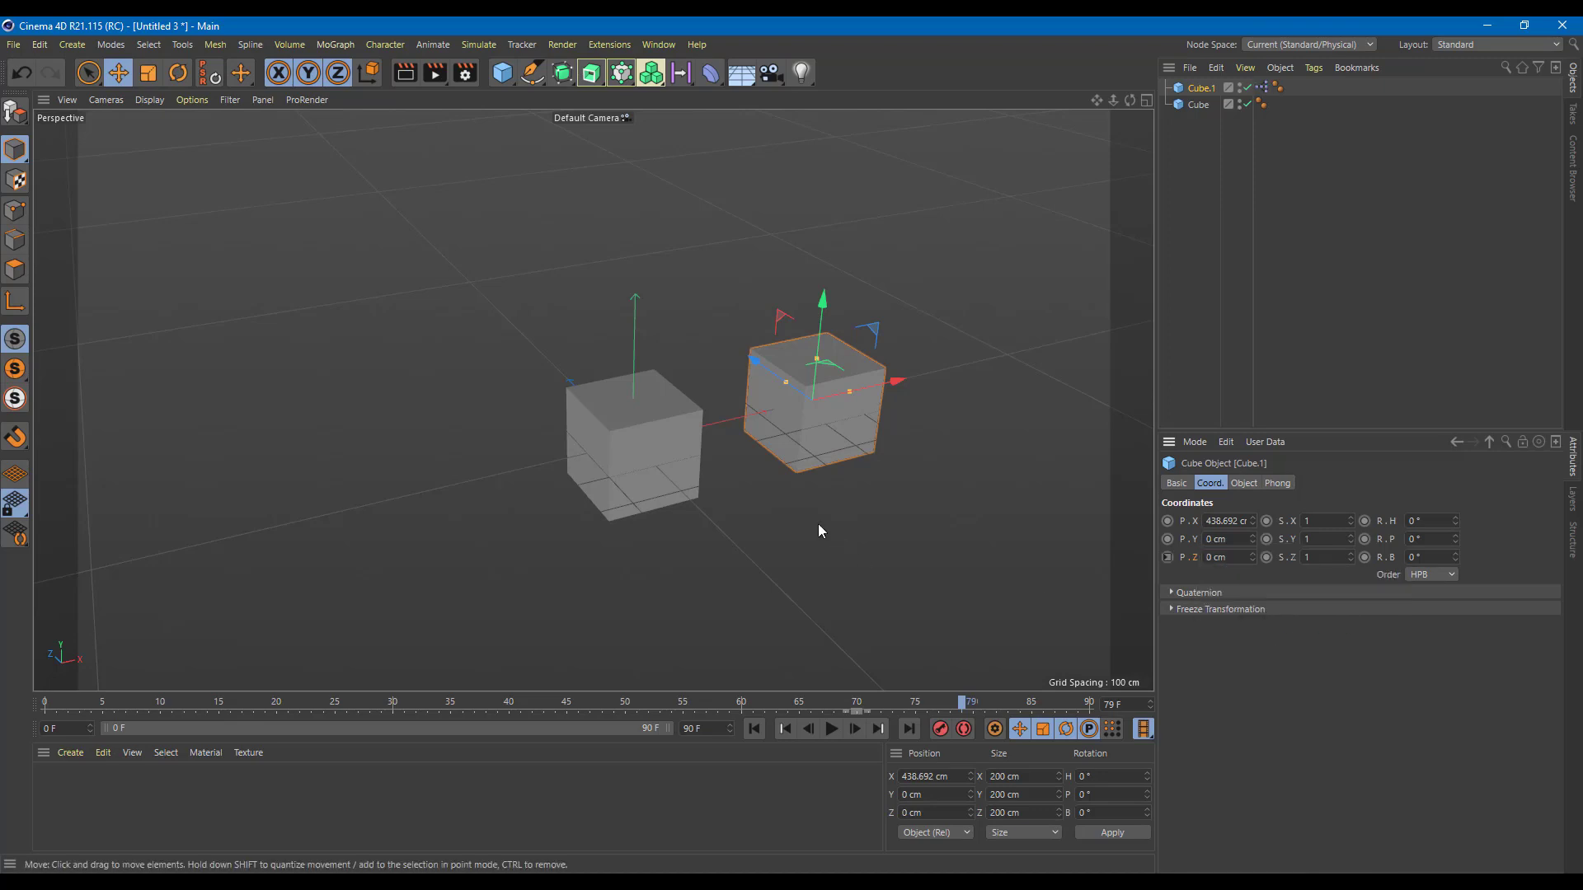
Test the driver link by raising the first cube to about 471 cm in Y and lowering it to about -19 cm
{"action": "left_click", "coordinate": [619, 433]}
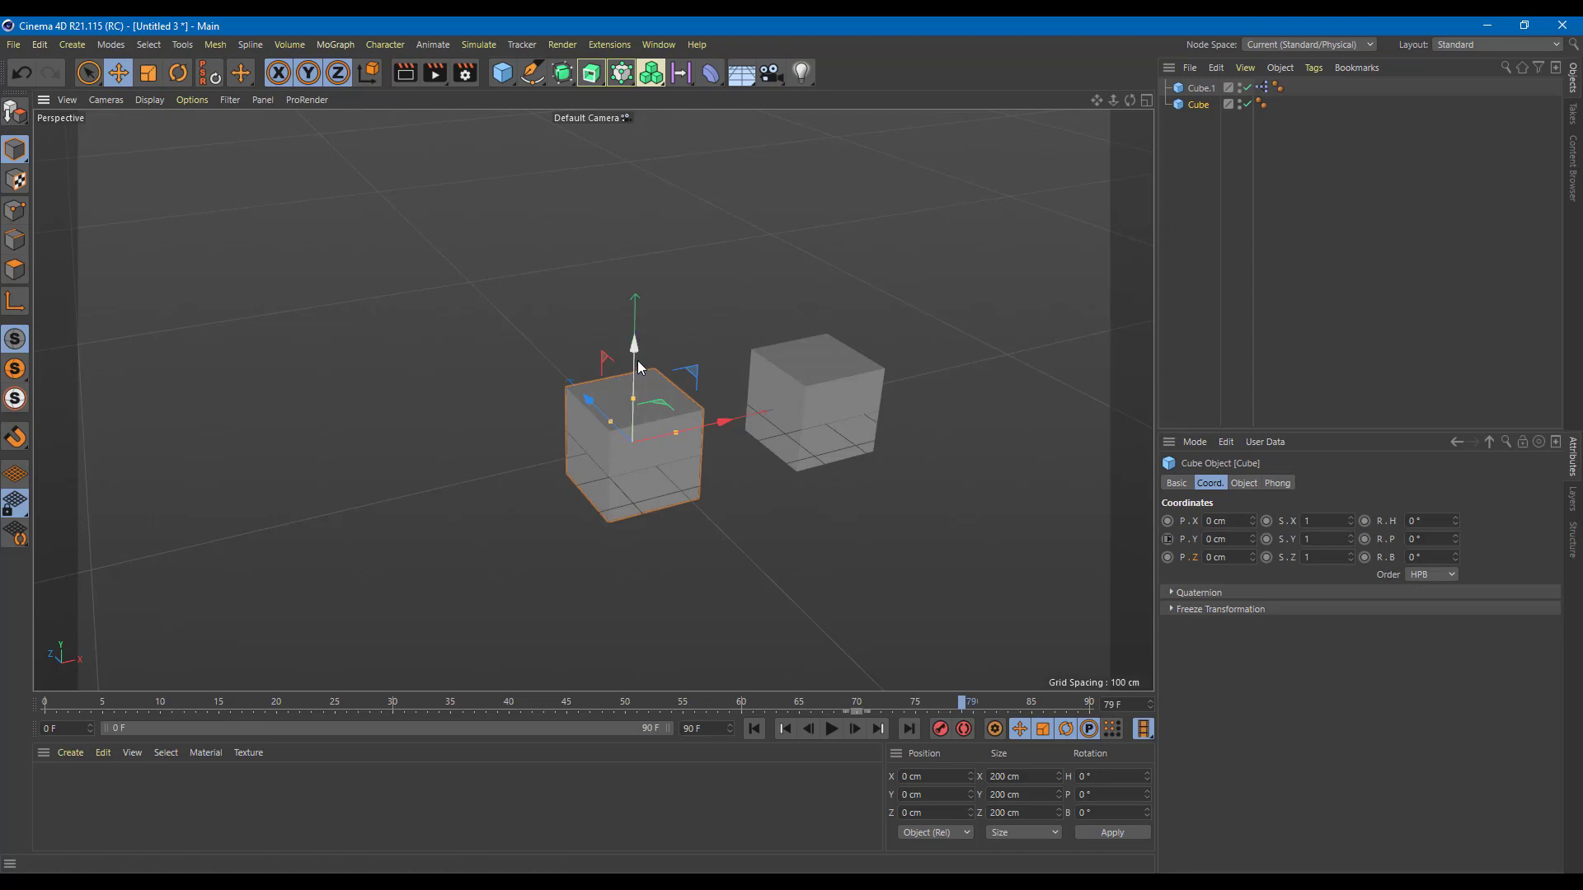
{"action": "left_click_drag", "start_coordinate": [636, 356], "coordinate": [662, 164]}
{"action": "left_click", "coordinate": [734, 320]}
{"action": "left_click", "coordinate": [665, 238]}
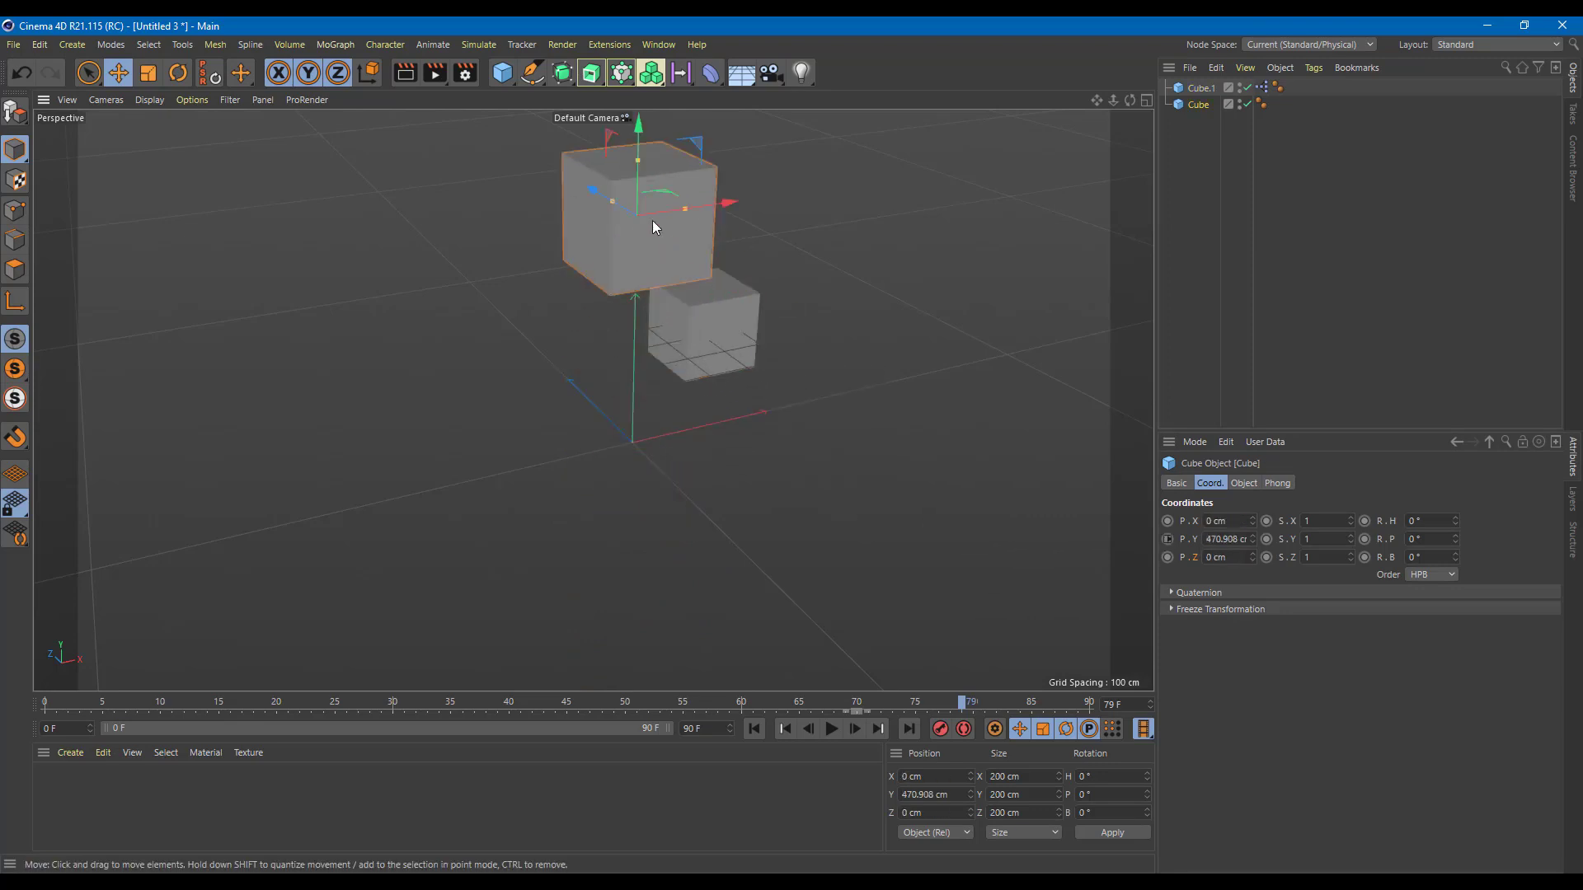
{"action": "left_click_drag", "start_coordinate": [642, 131], "coordinate": [641, 375]}
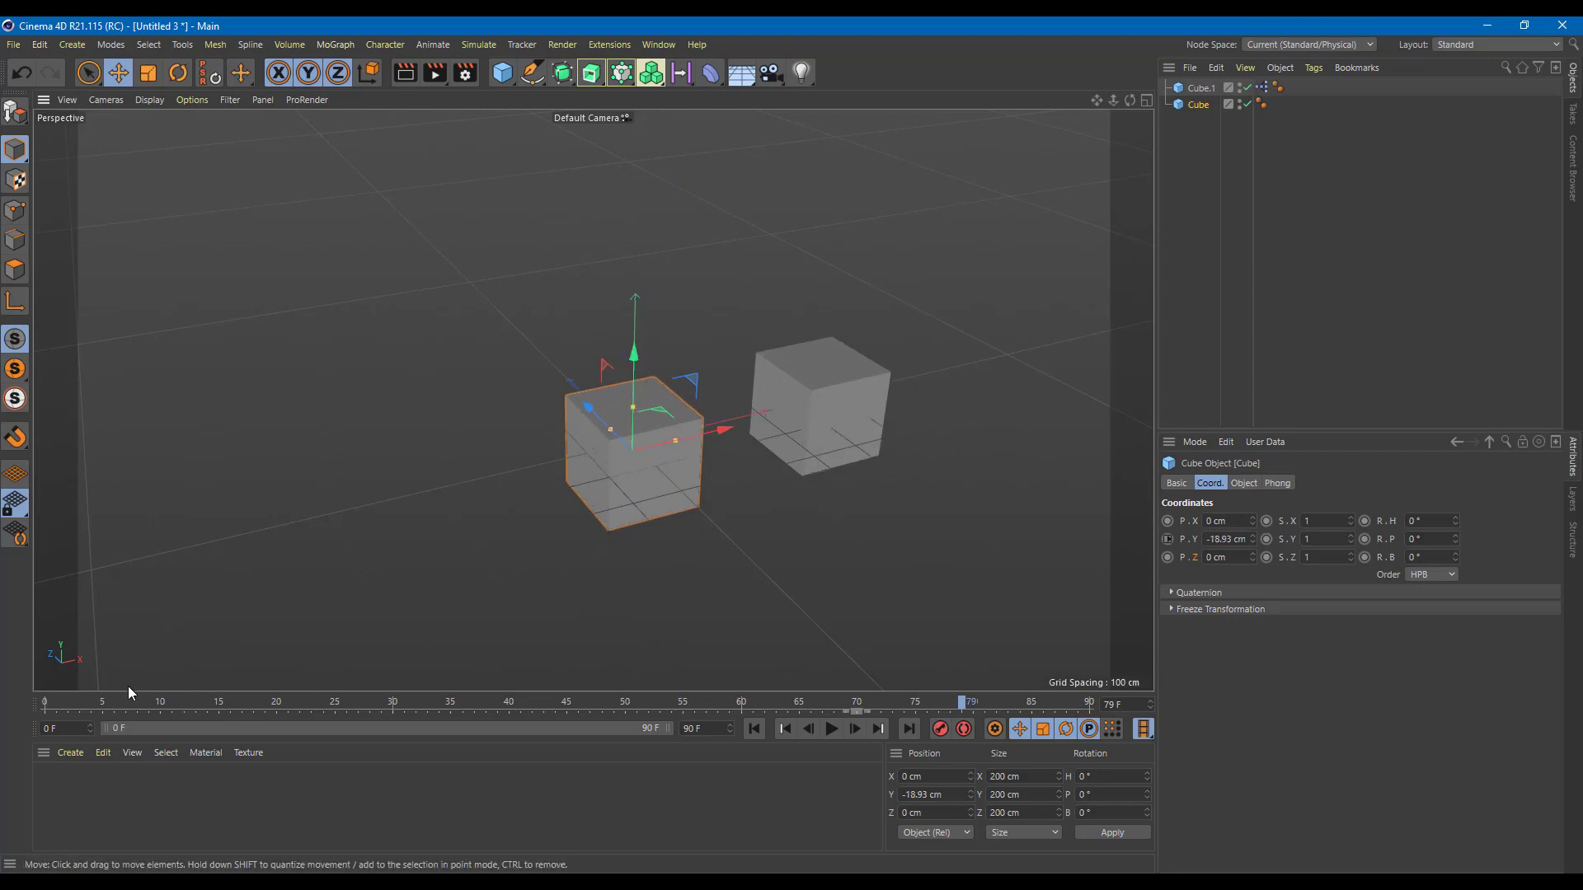
Turn on automatic keyframing and record the first cube at about 94 cm in Y at frame 0 and below the grid at frame 90
{"action": "left_click", "coordinate": [68, 703]}
{"action": "left_click", "coordinate": [44, 702]}
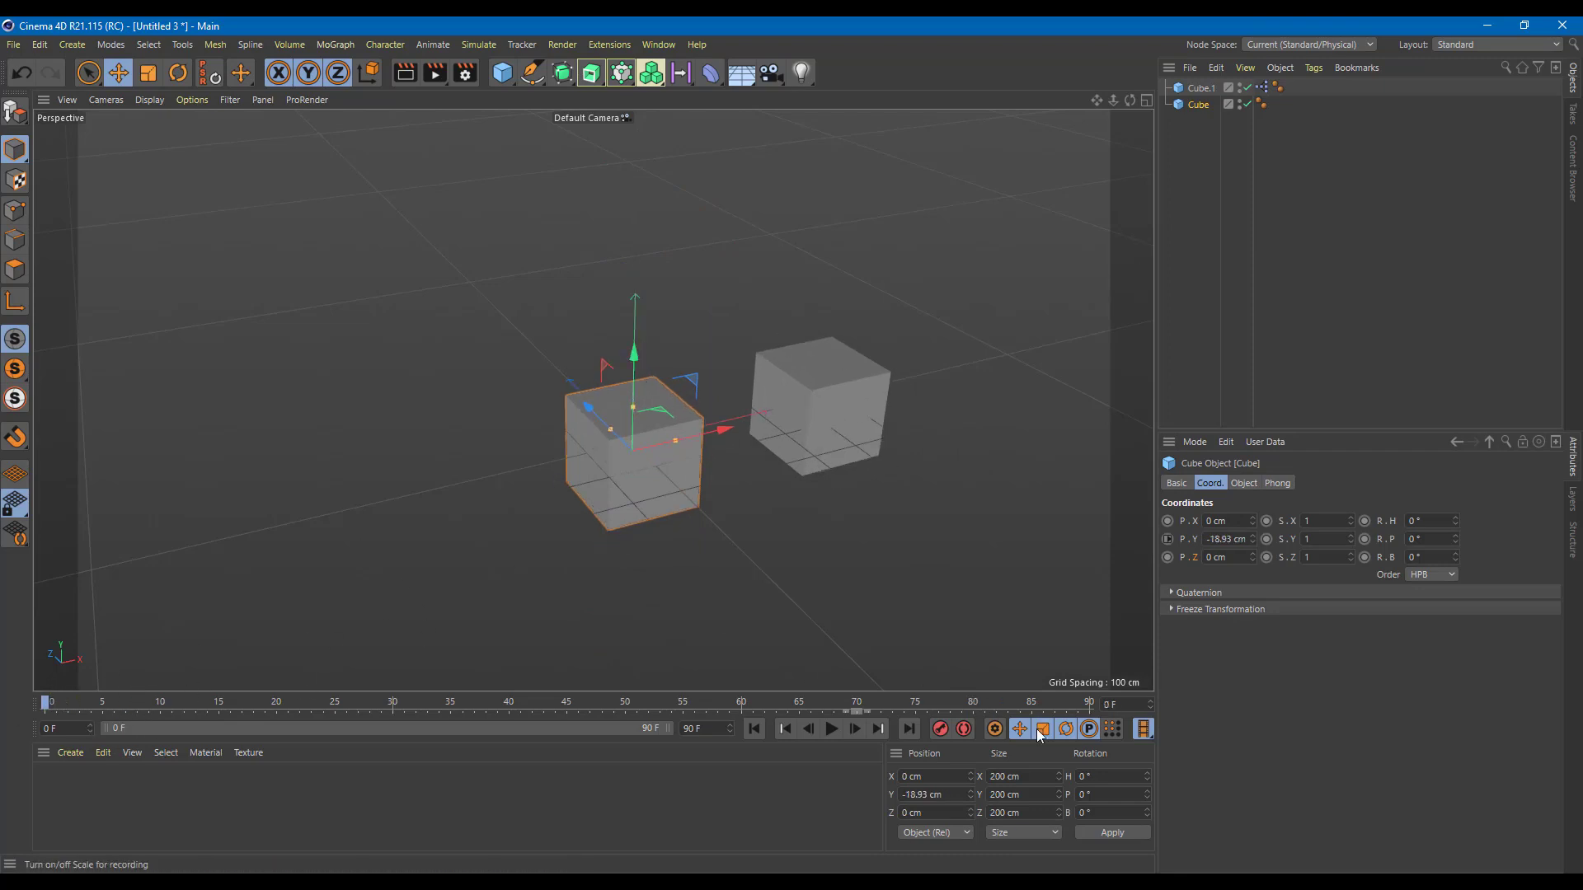
{"action": "left_click", "coordinate": [964, 729]}
{"action": "left_click_drag", "start_coordinate": [643, 357], "coordinate": [601, 385]}
{"action": "left_click", "coordinate": [1088, 703]}
{"action": "left_click_drag", "start_coordinate": [634, 334], "coordinate": [648, 513]}
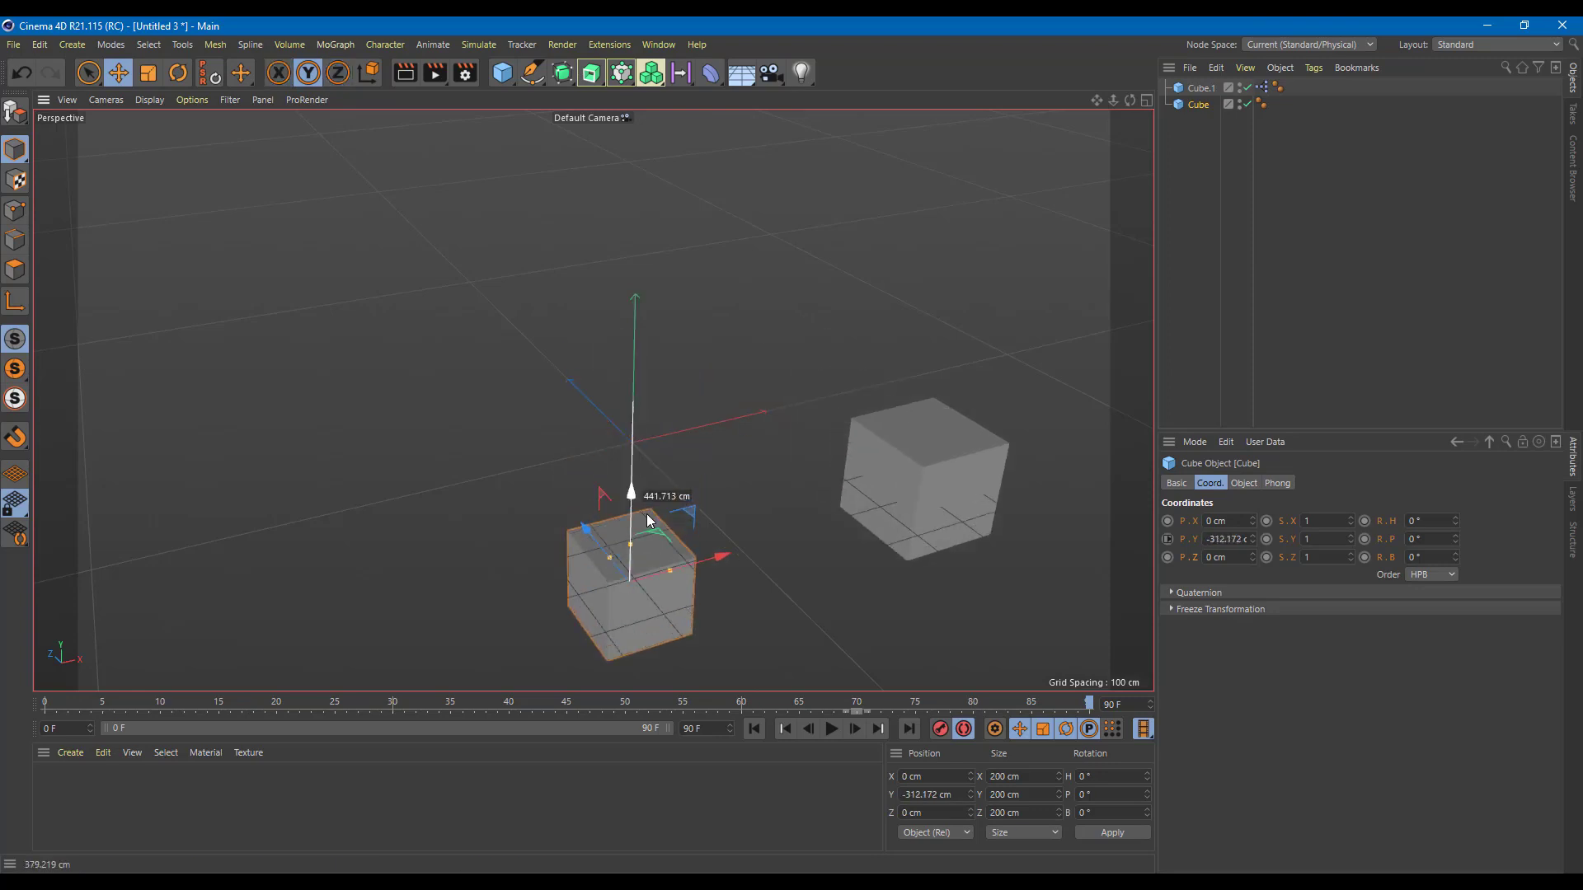
Scrub and play the animation to check how the cubes move together, and return to frame 0
{"action": "left_click_drag", "start_coordinate": [841, 711], "coordinate": [212, 718]}
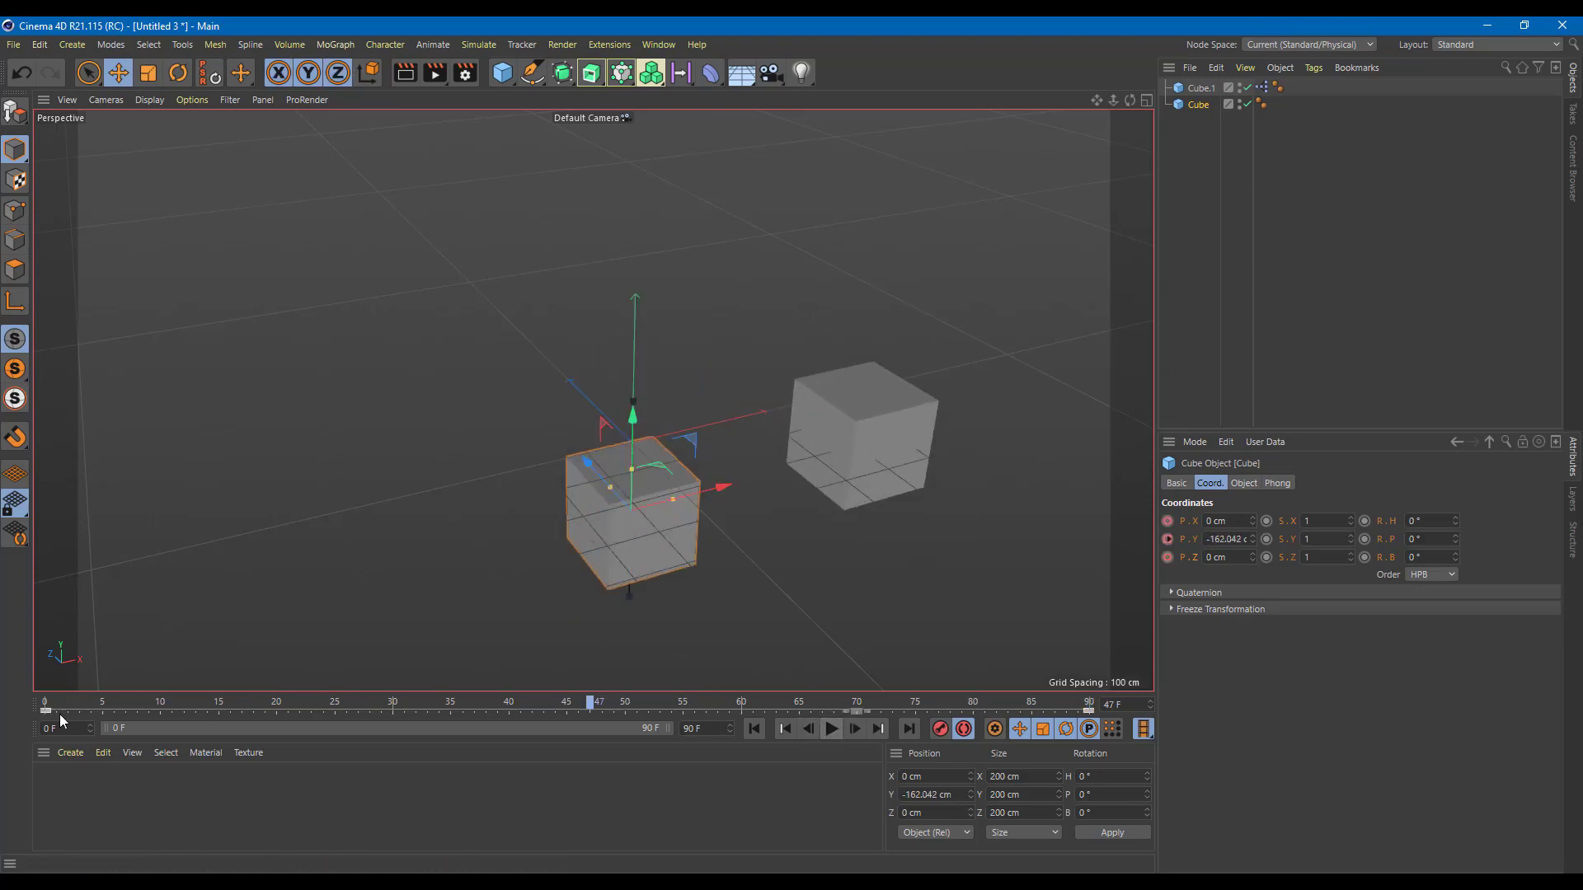
{"action": "left_click", "coordinate": [837, 731]}
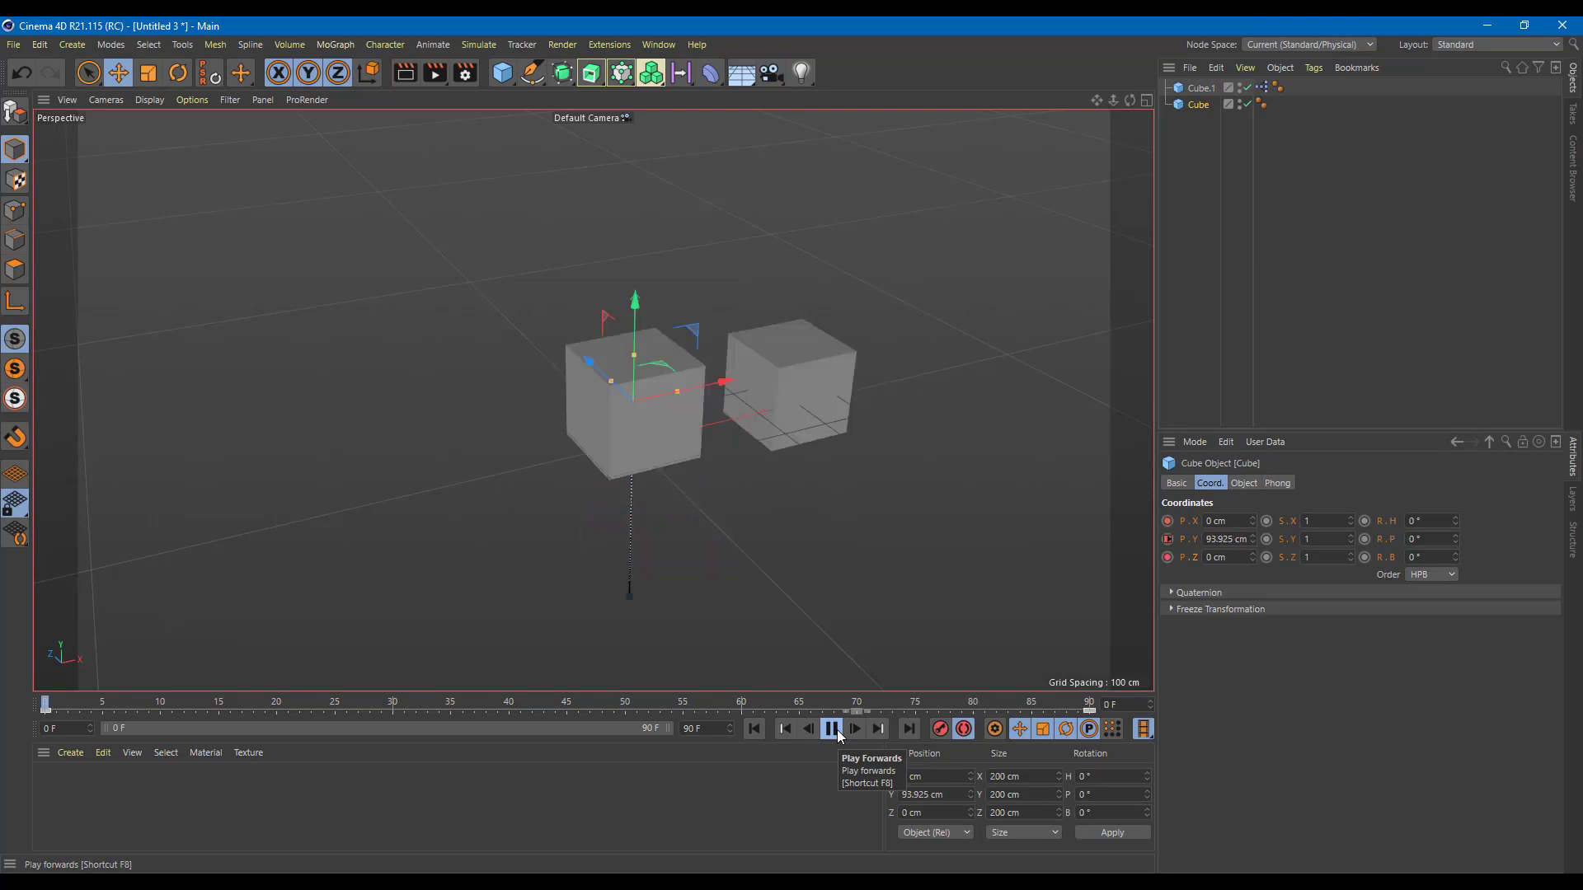
{"action": "left_click", "coordinate": [838, 731]}
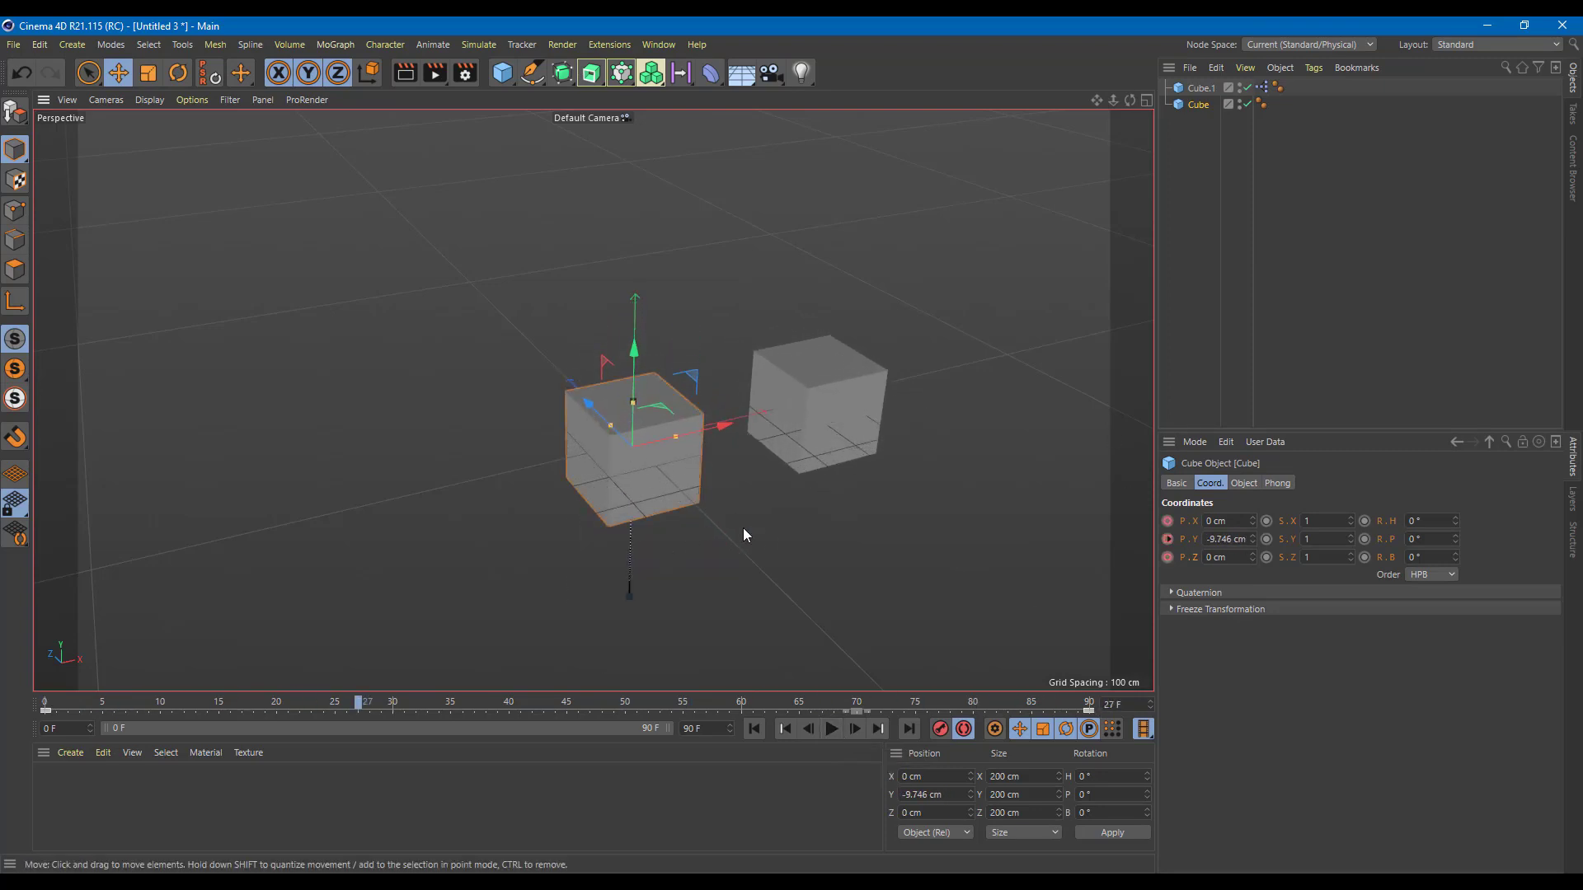
{"action": "left_click_drag", "start_coordinate": [358, 701], "coordinate": [47, 701]}
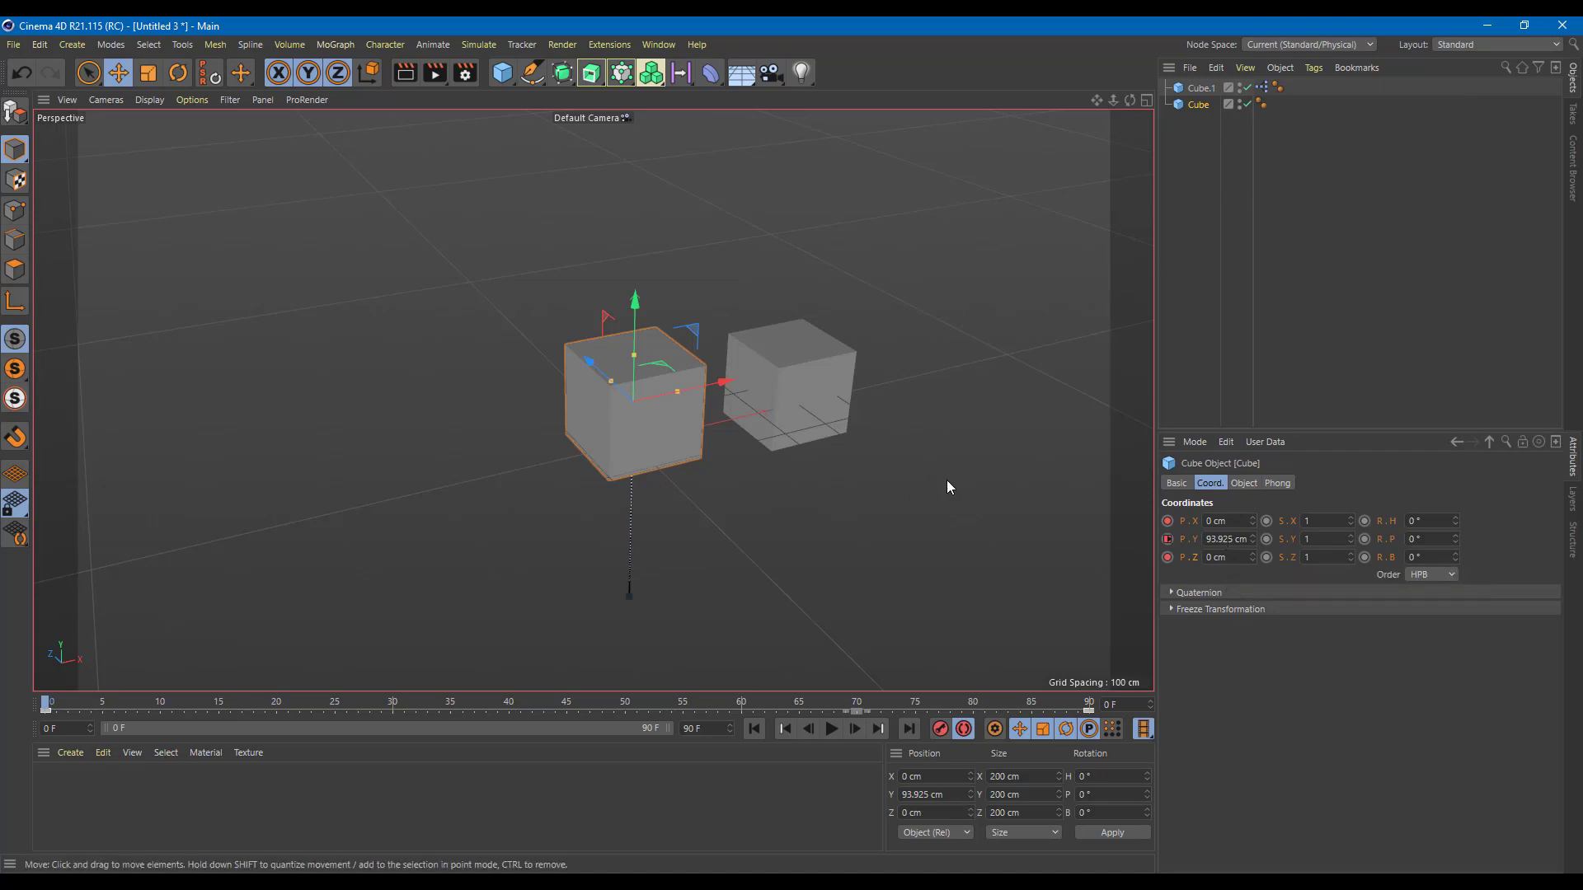
Open the XPresso setup of Cube.1 and place the Range Mapper node below the two cube nodes
{"action": "double_click", "coordinate": [1265, 86]}
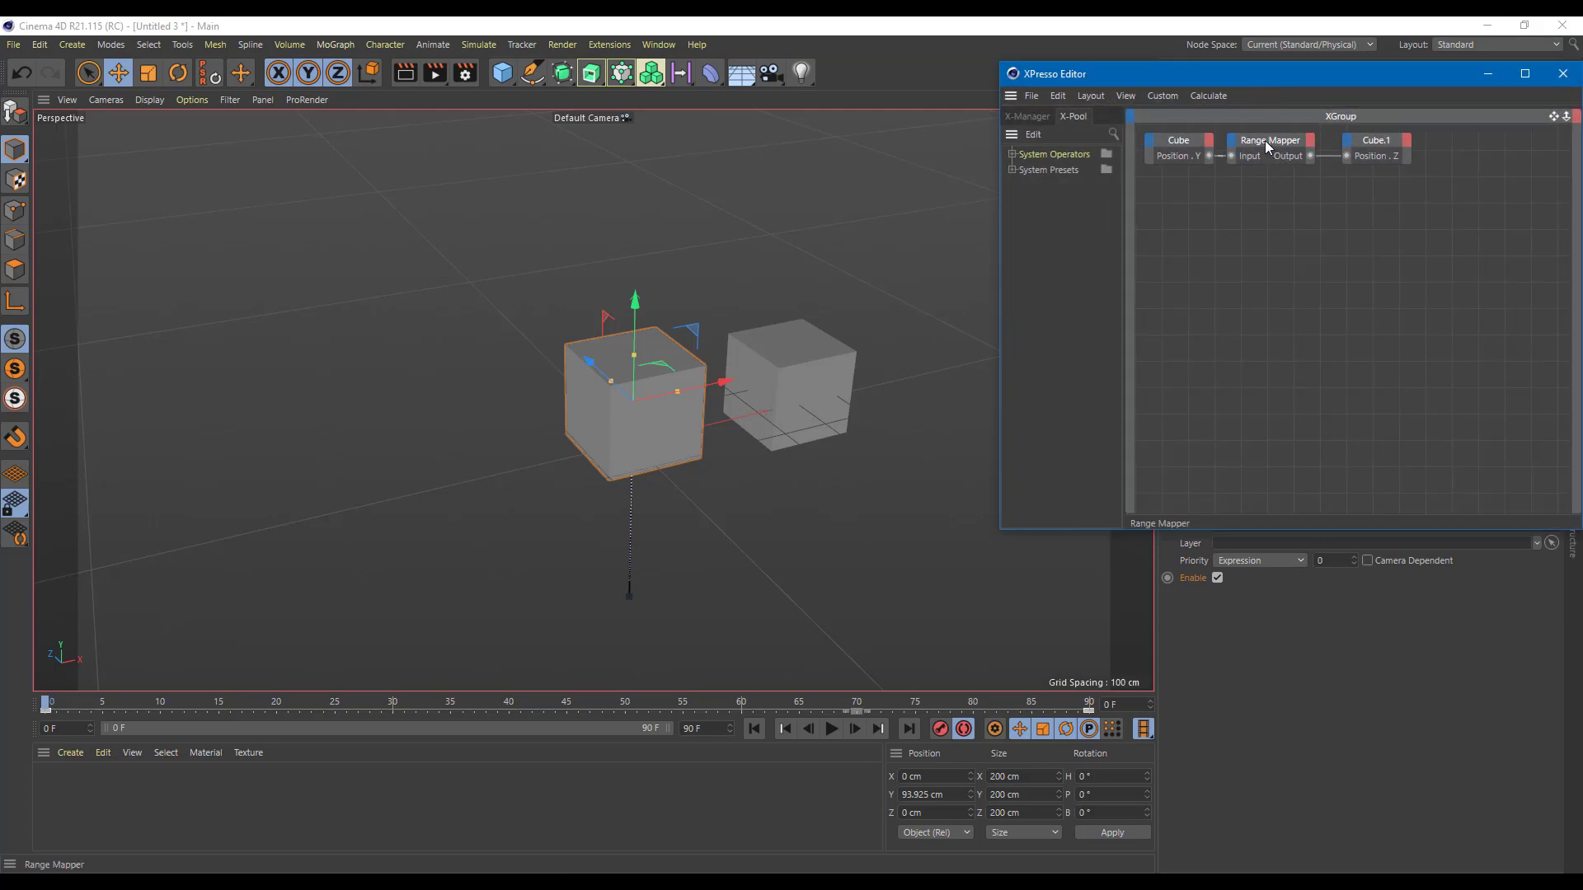
{"action": "left_click_drag", "start_coordinate": [1266, 144], "coordinate": [1265, 252]}
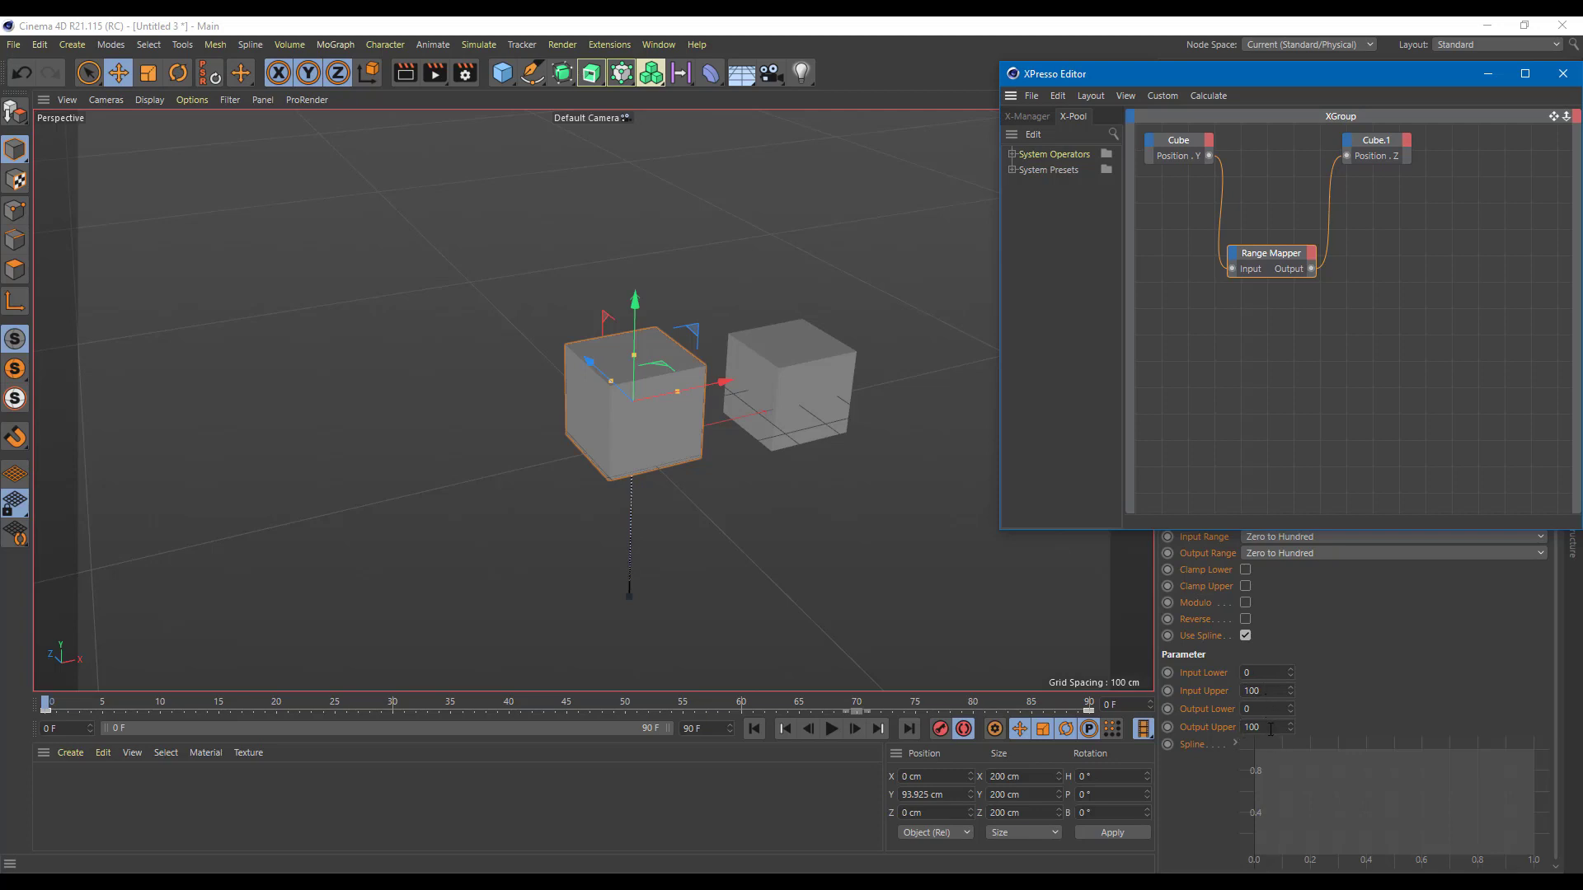
Set the Range Mapper's Output Upper to 400 and move the first cube vertically to test the driven motion
{"action": "left_click_drag", "start_coordinate": [643, 307], "coordinate": [730, 342]}
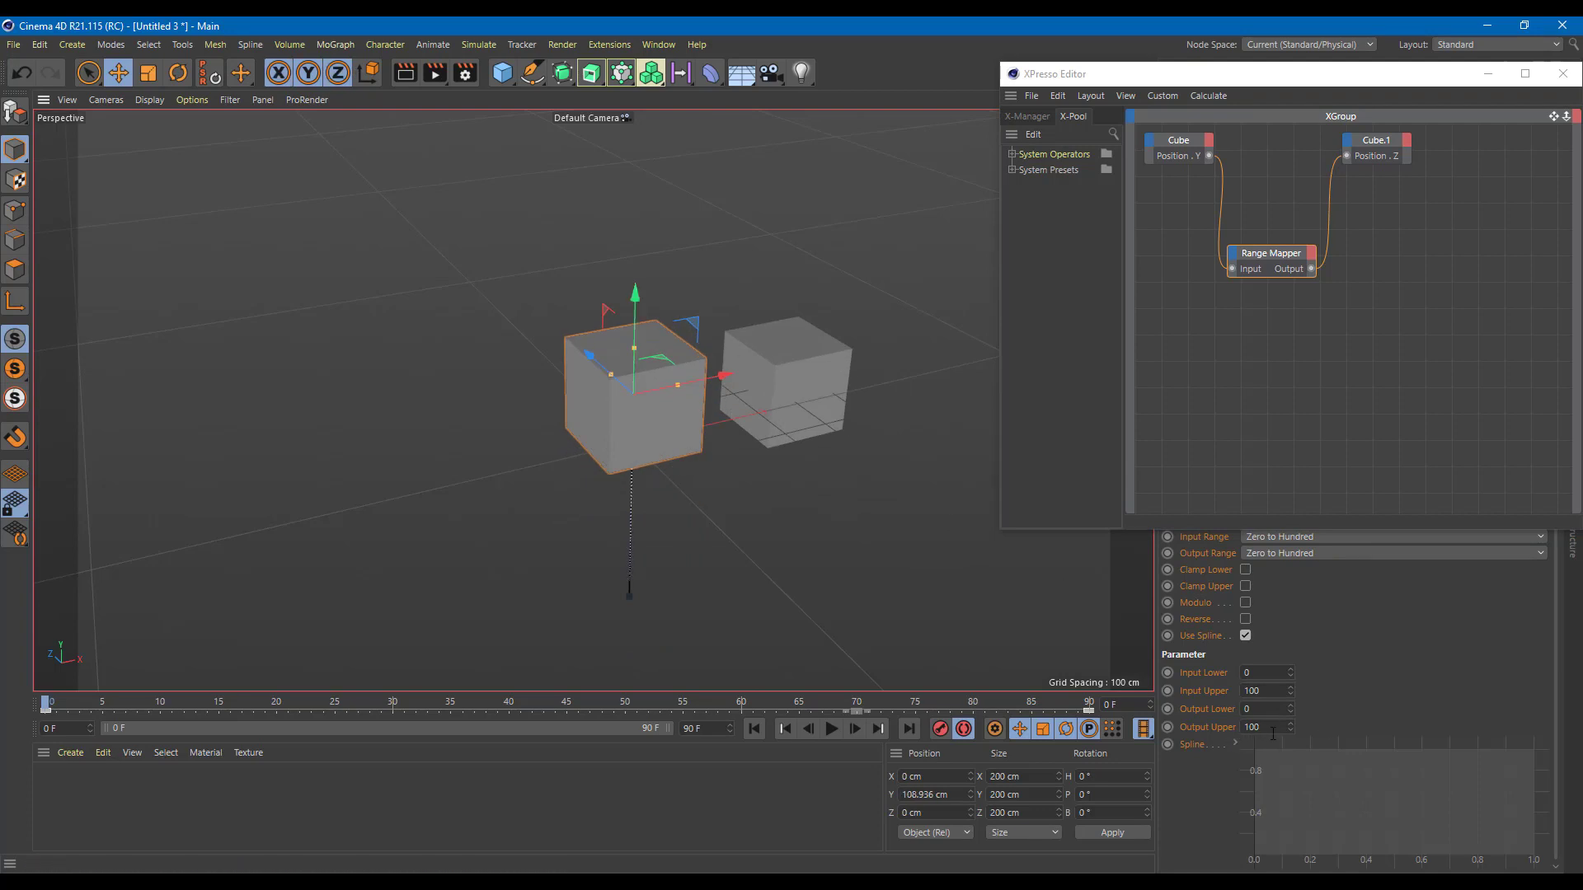
{"action": "left_click", "coordinate": [1276, 728]}
{"action": "type", "text": "40"}
{"action": "key", "text": "Return"}
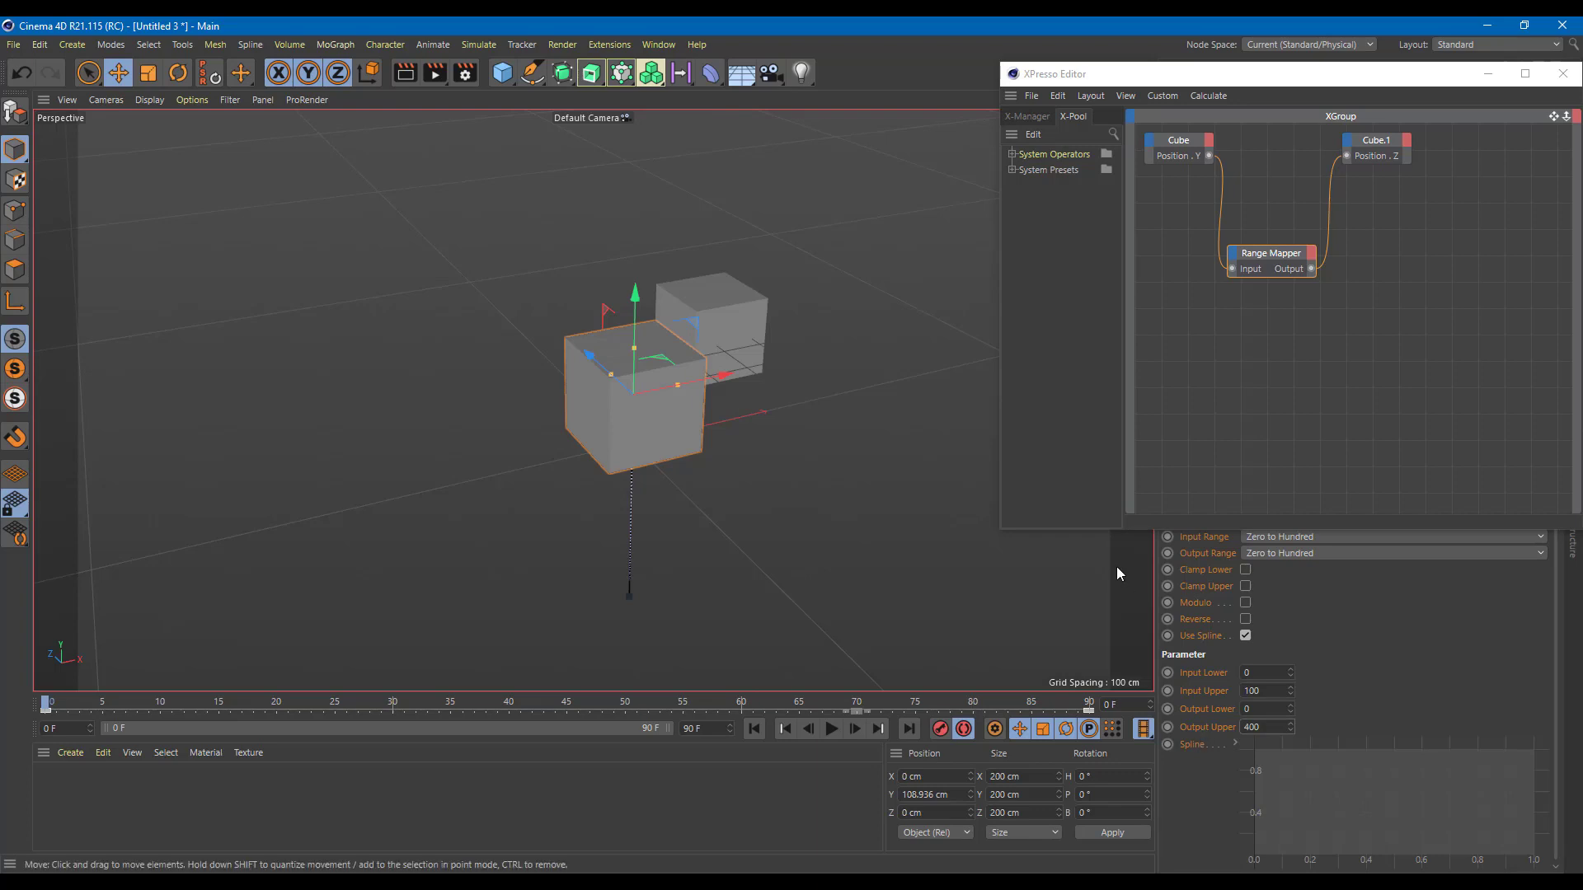
{"action": "left_click_drag", "start_coordinate": [635, 289], "coordinate": [773, 396]}
Set the Range Mapper's Output Upper to 10, test it by moving the first cube vertically, and close the XPresso editor
{"action": "left_click_drag", "start_coordinate": [1278, 731], "coordinate": [1219, 730]}
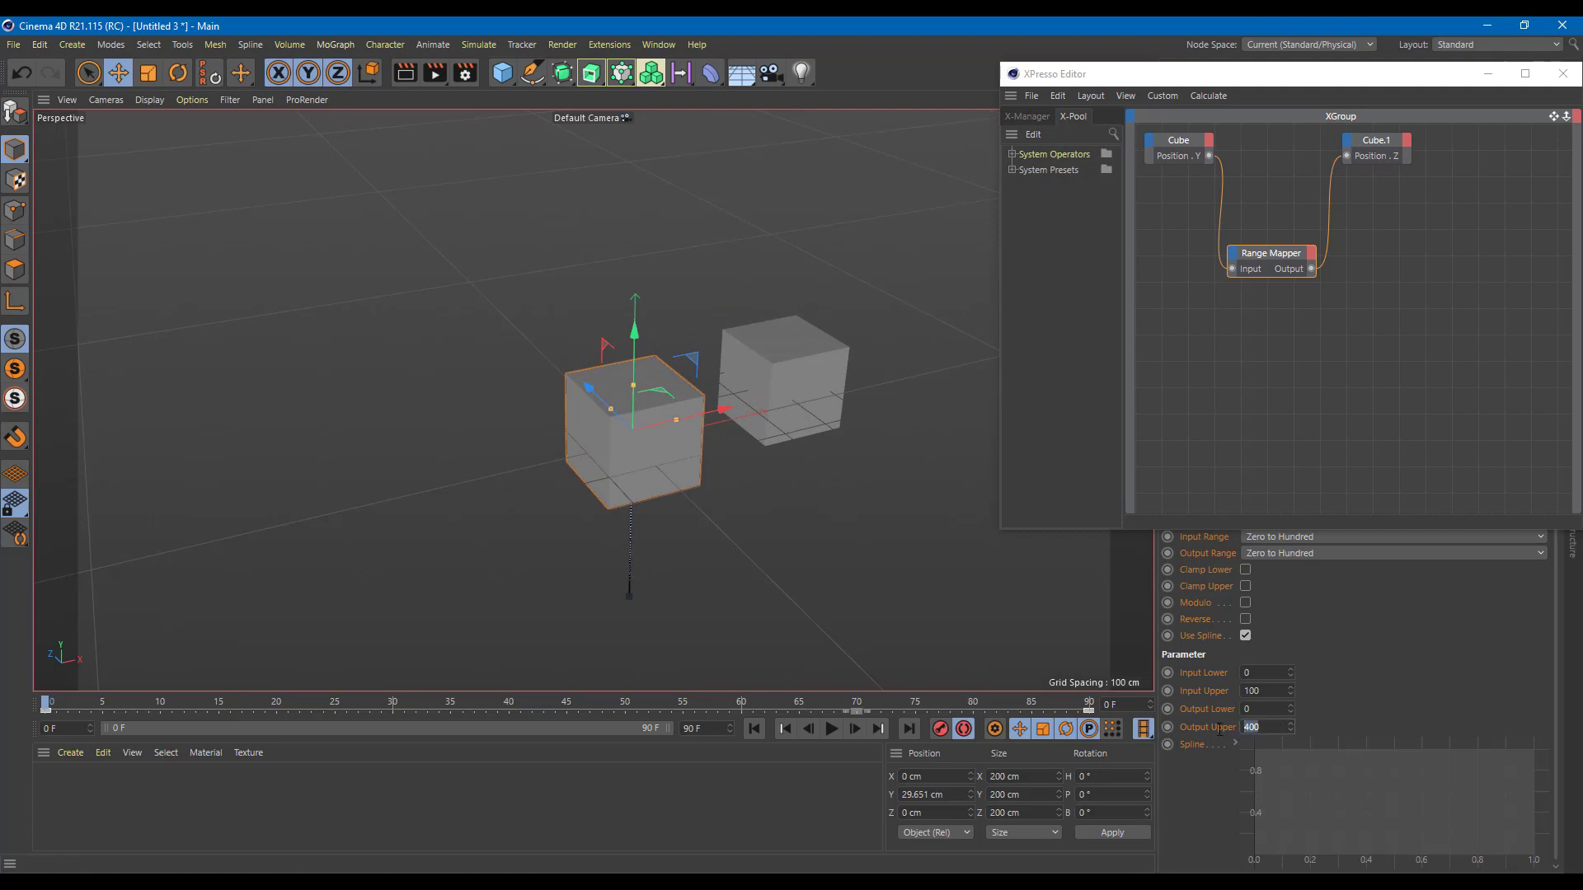
{"action": "type", "text": "10"}
{"action": "key", "text": "Return"}
{"action": "left_click_drag", "start_coordinate": [624, 348], "coordinate": [803, 371]}
{"action": "left_click", "coordinate": [1562, 74]}
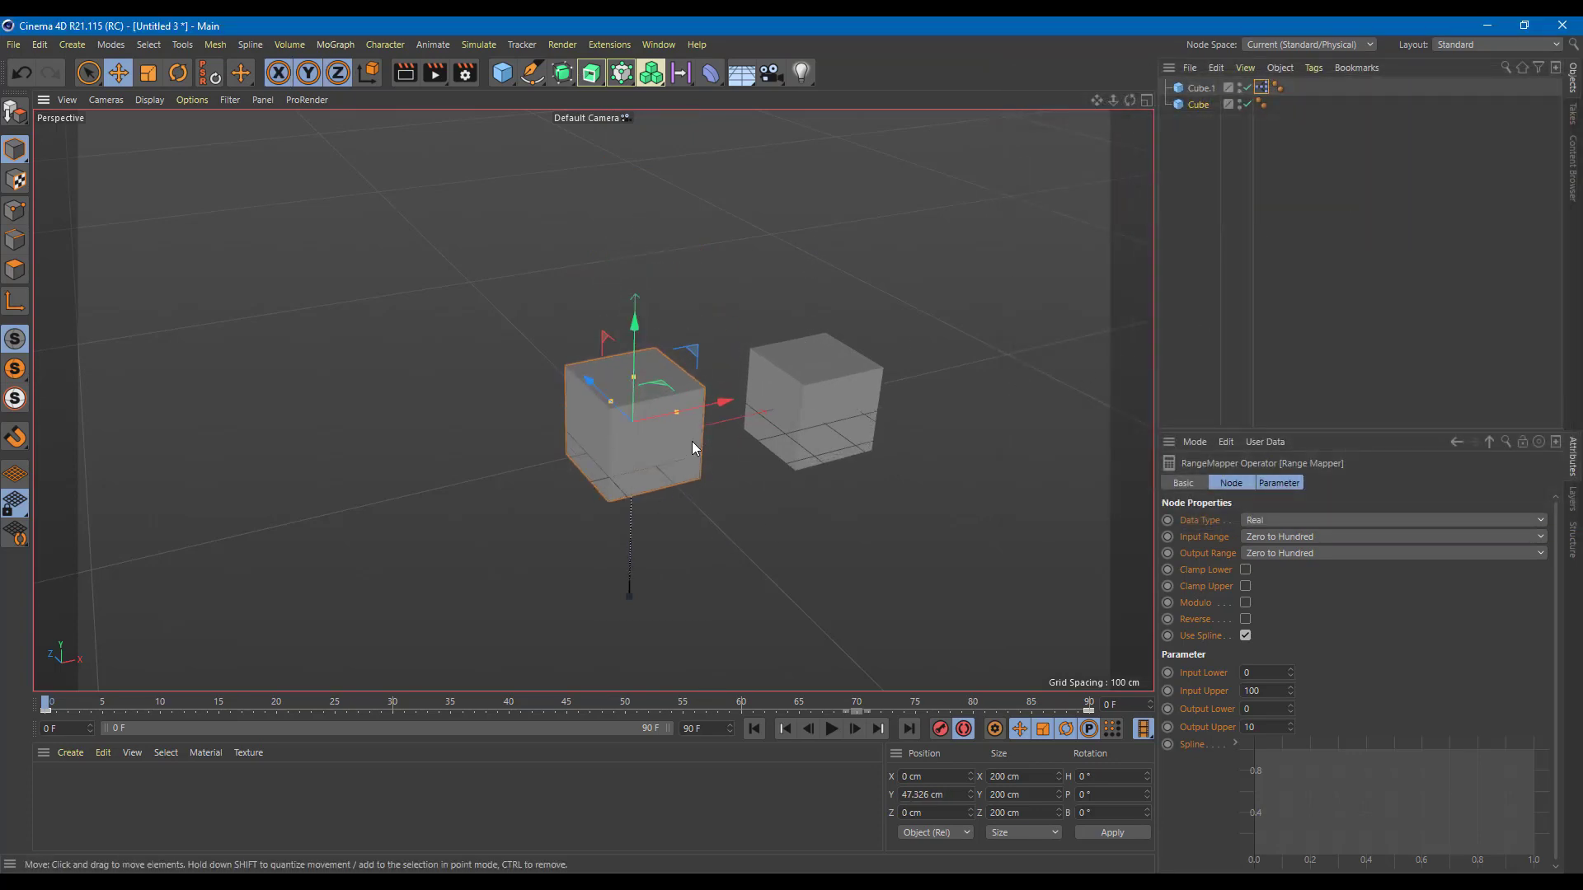
Delete both cubes from the scene
{"action": "left_click", "coordinate": [656, 442]}
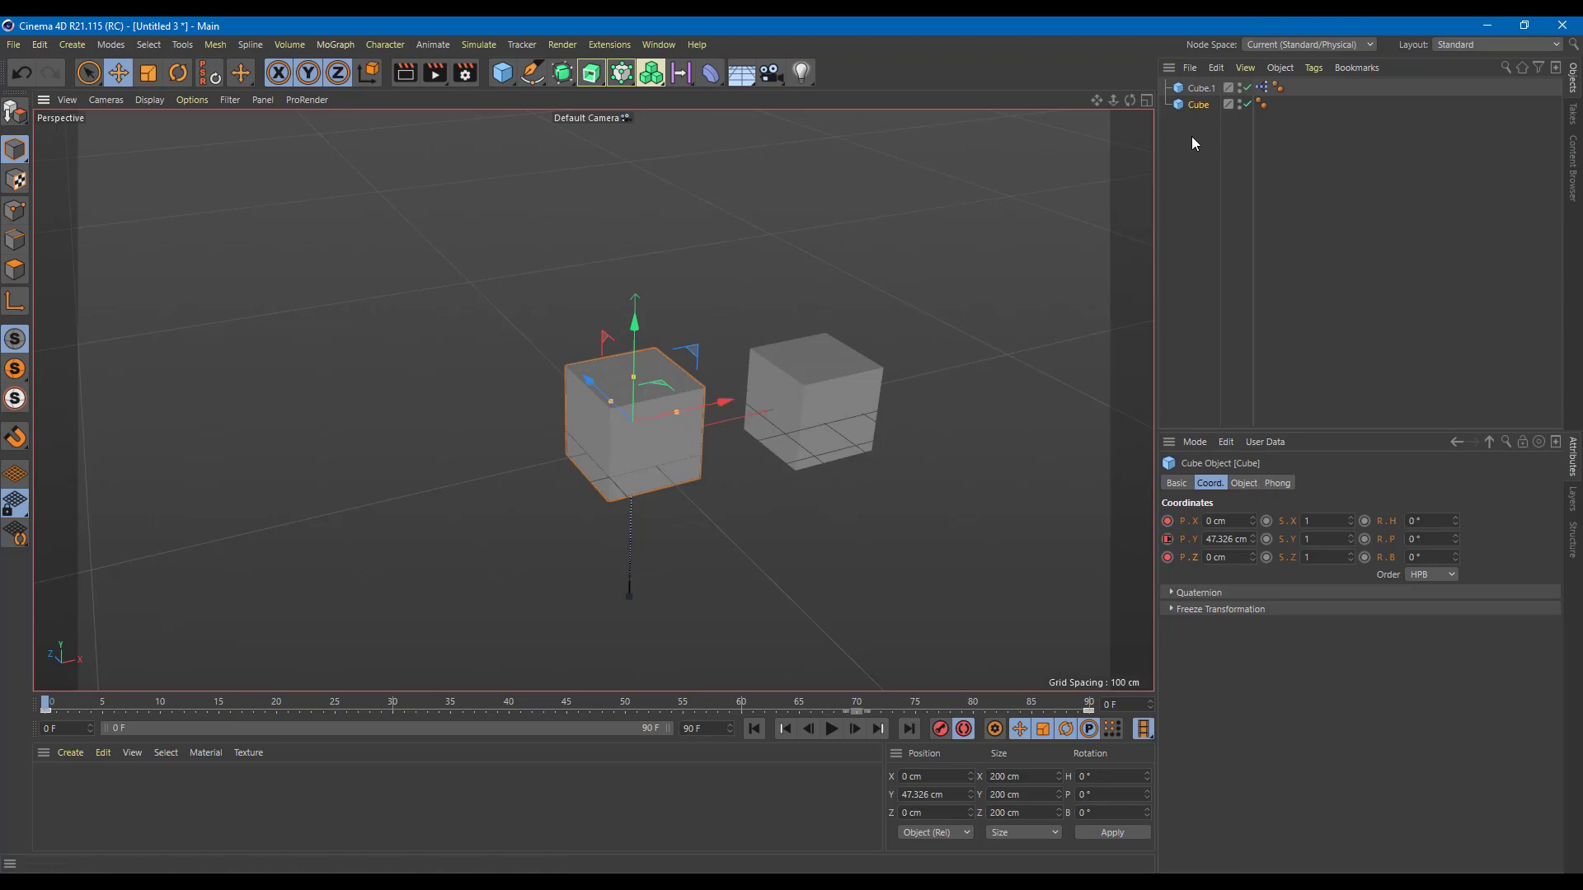
{"action": "key", "text": "Delete"}
{"action": "left_click", "coordinate": [1194, 86]}
{"action": "key", "text": "Delete"}
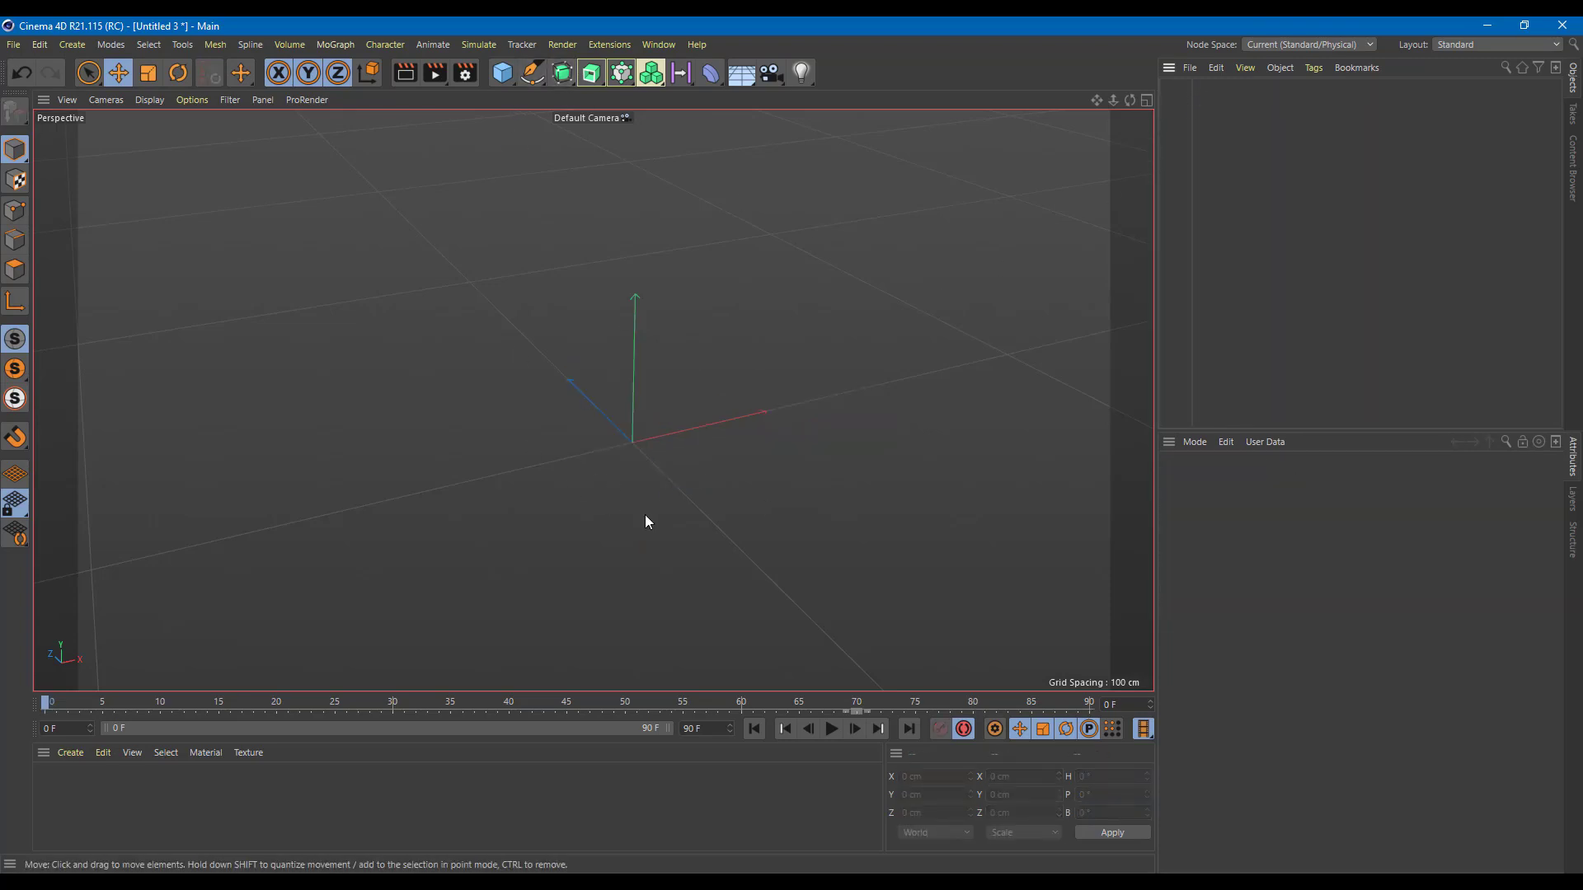
{"action": "left_click_drag", "start_coordinate": [502, 76], "coordinate": [538, 92]}
{"action": "left_click_drag", "start_coordinate": [717, 424], "coordinate": [792, 408]}
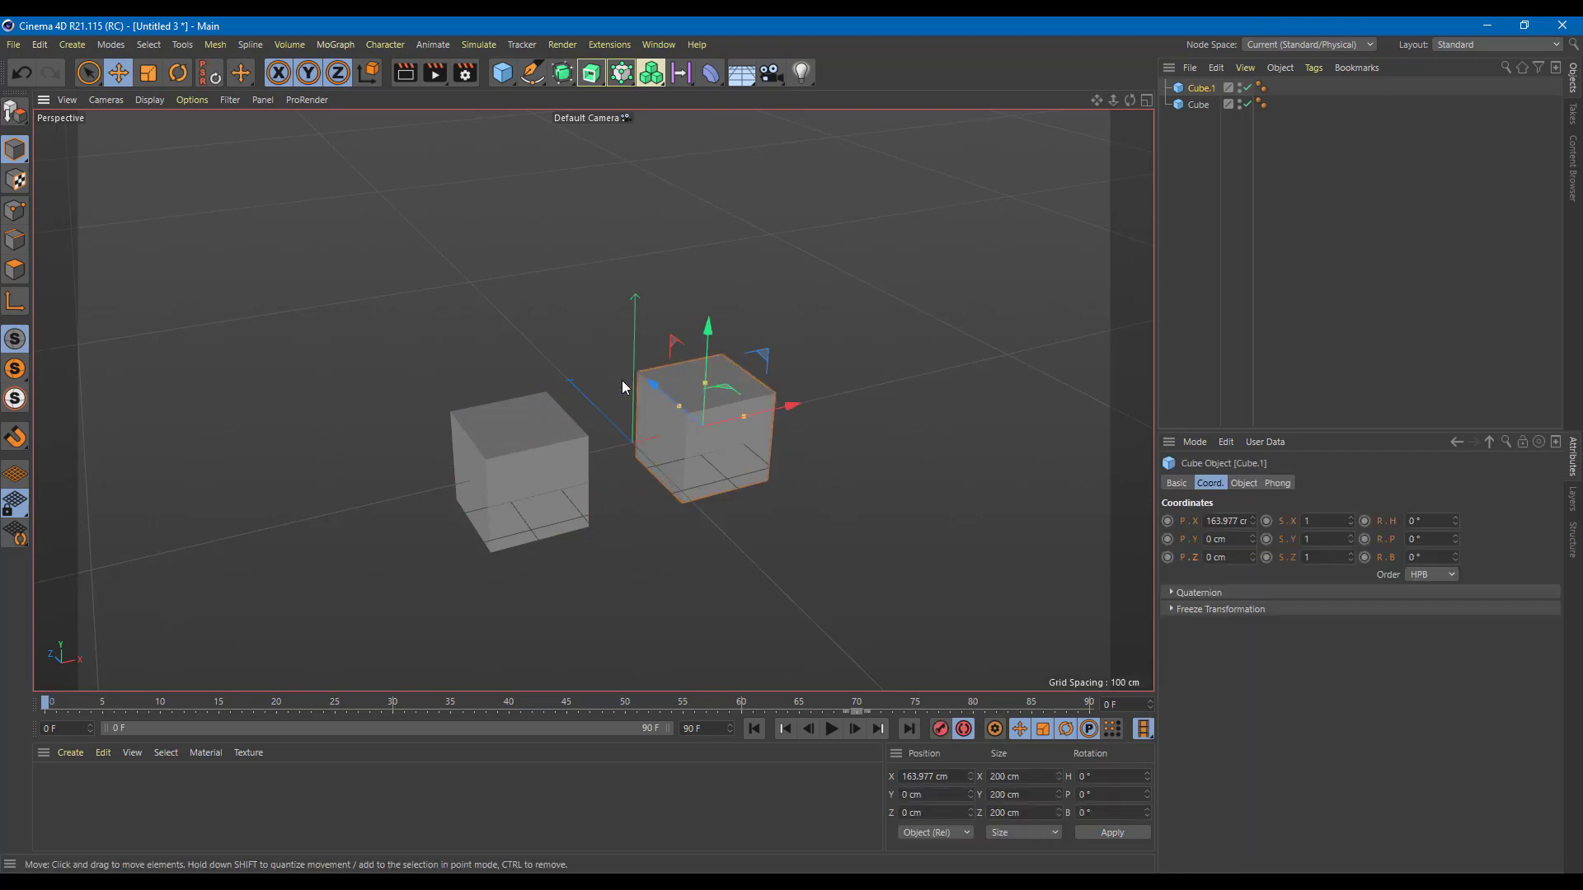
{"action": "left_click", "coordinate": [544, 460]}
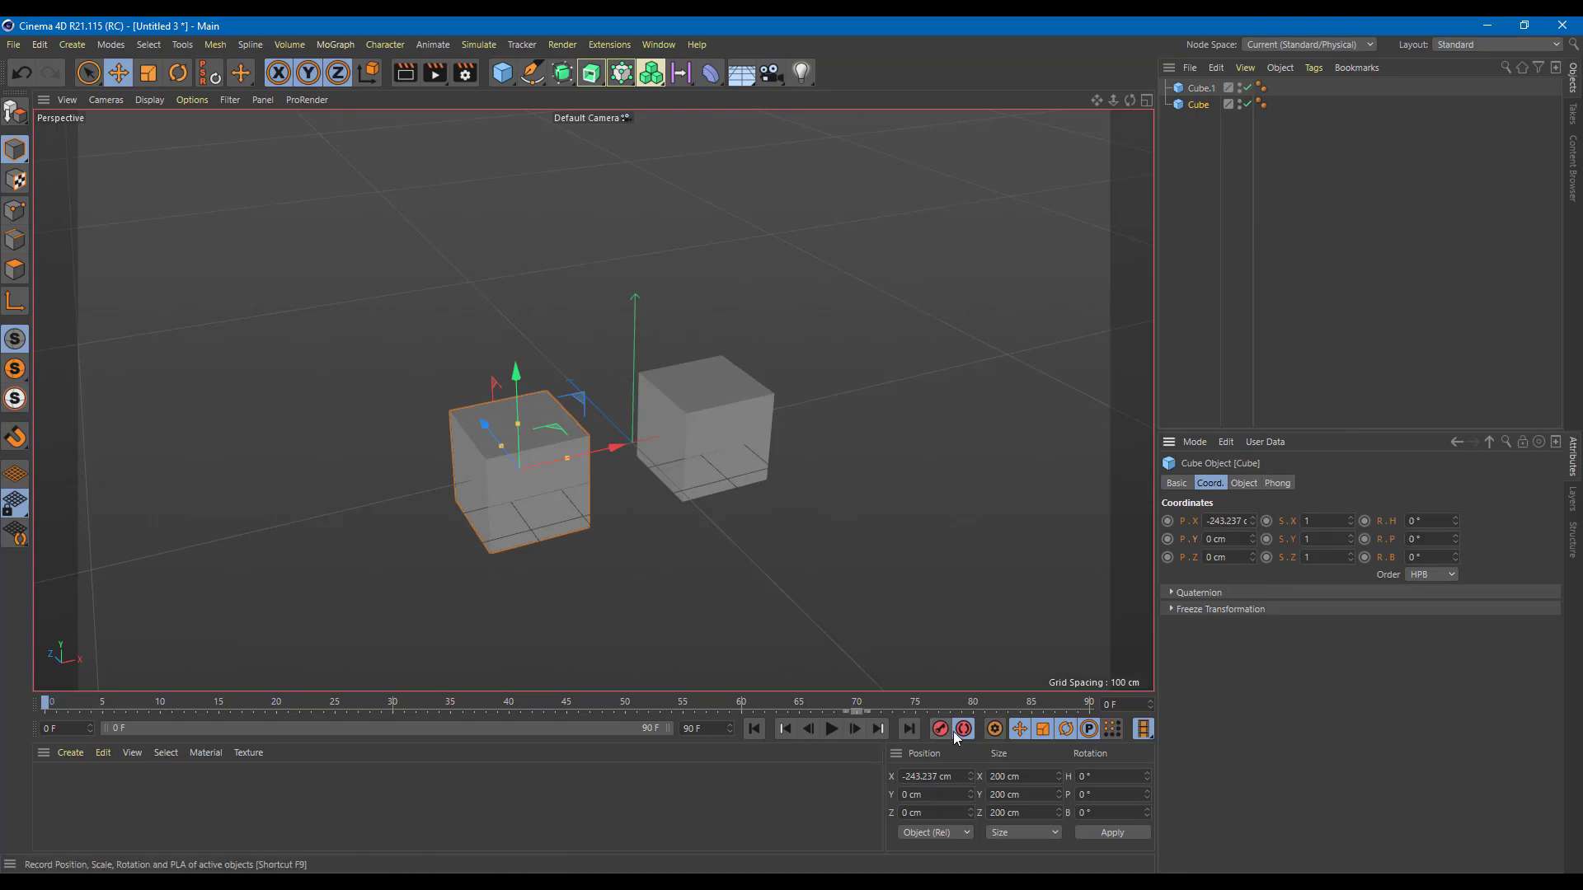
{"action": "left_click_drag", "start_coordinate": [883, 605], "coordinate": [620, 493]}
{"action": "key", "text": "ctrl+z"}
{"action": "key", "text": "ctrl+z"}
{"action": "key", "text": "ctrl+z"}
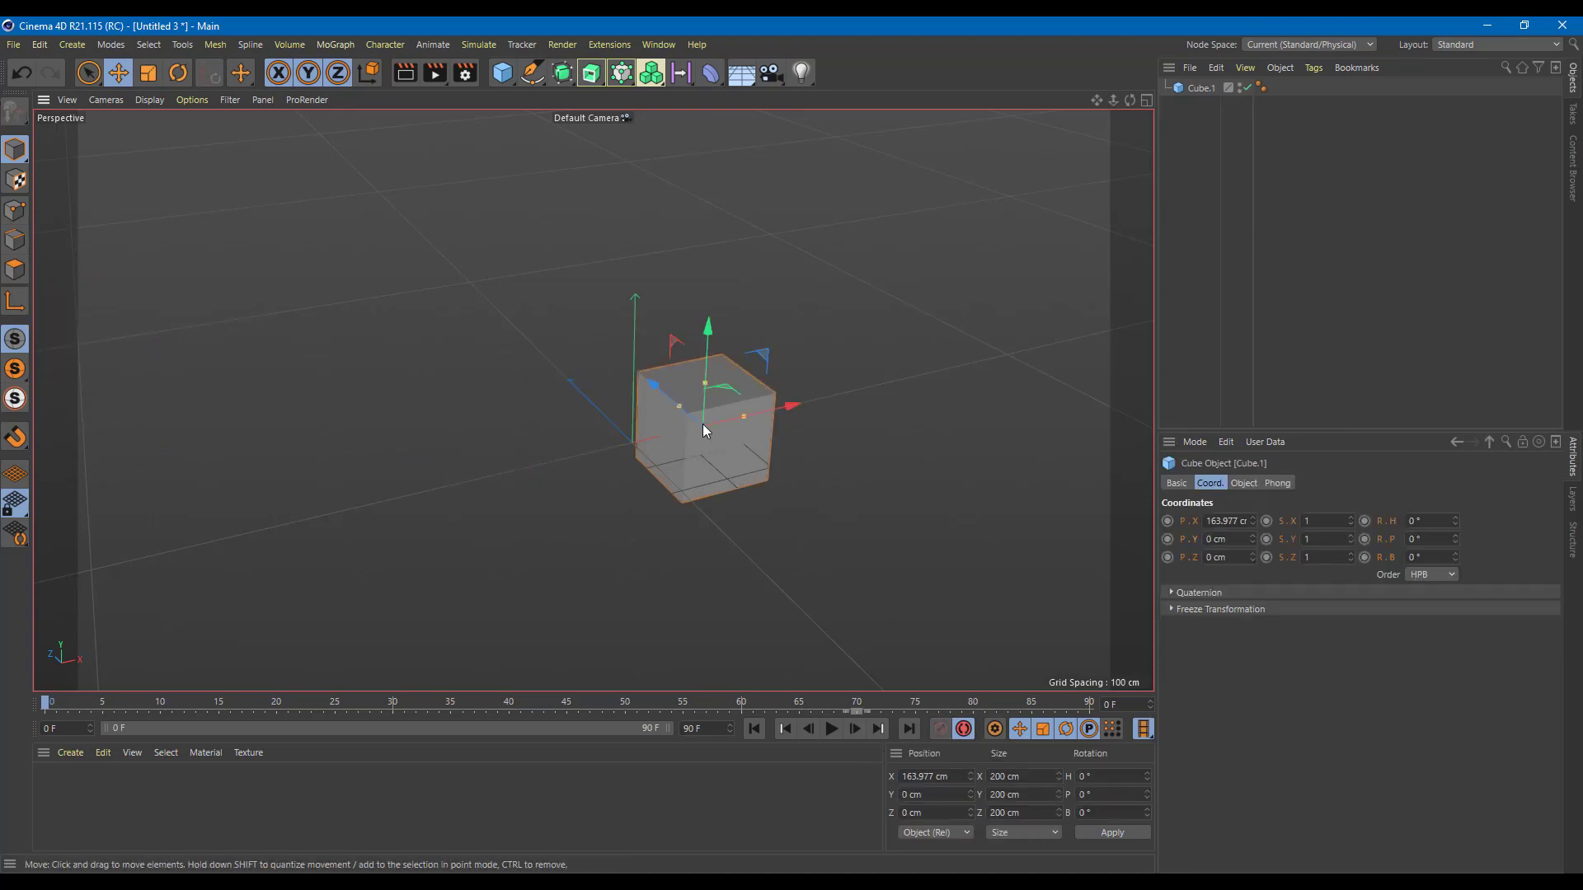
Turn off automatic keyframing
{"action": "left_click", "coordinate": [964, 734]}
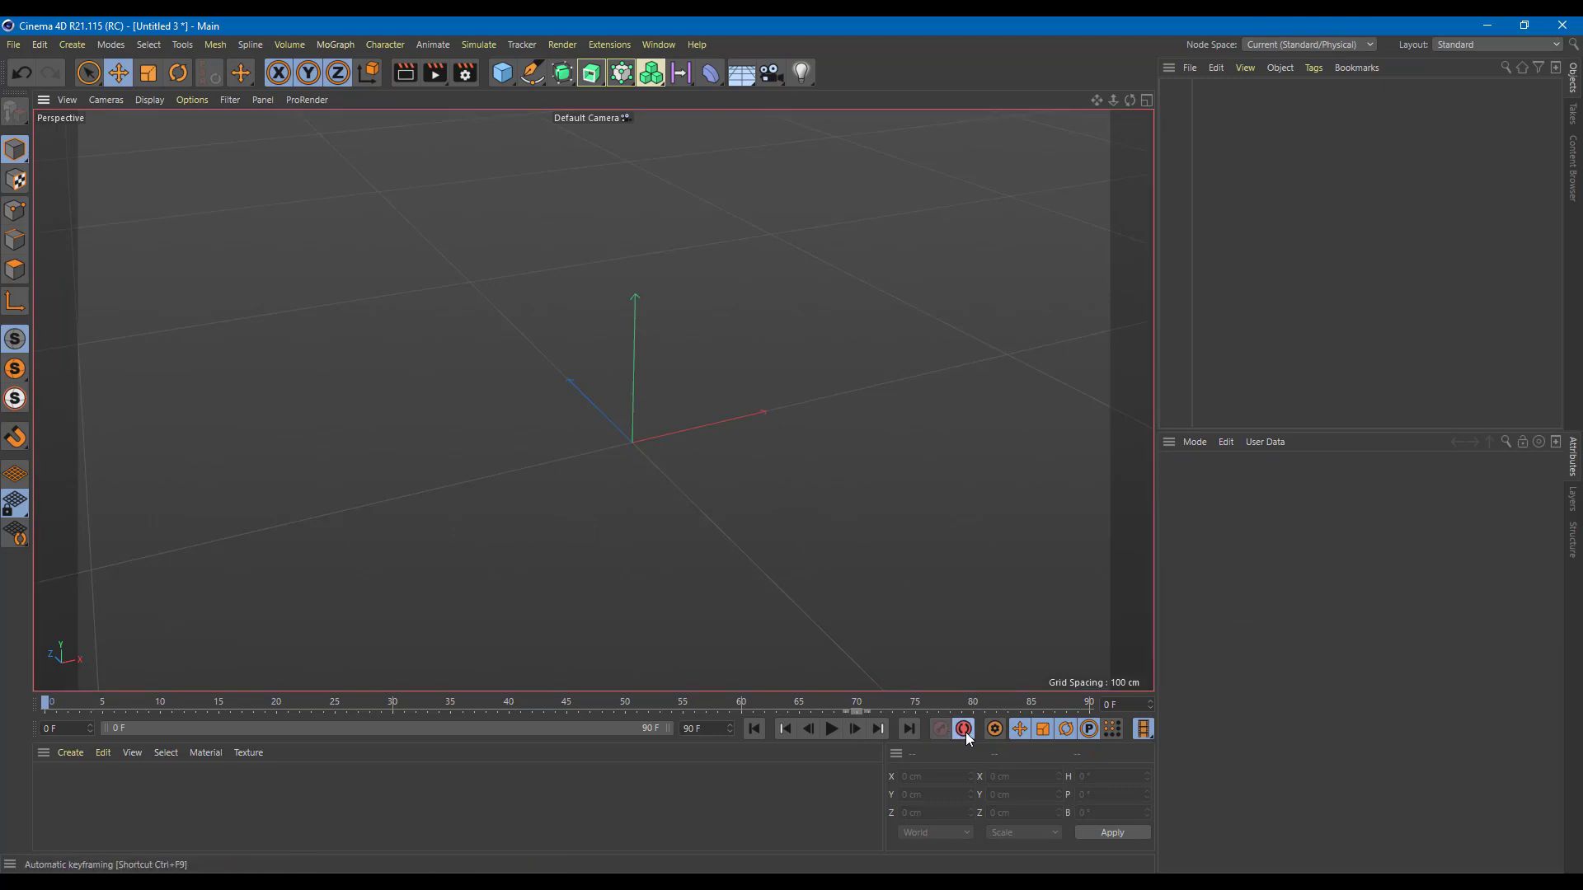
Turn off automatic keyframing, add a cube at about X -230 cm, and place a copy at about X 269 cm
{"action": "left_click", "coordinate": [964, 735]}
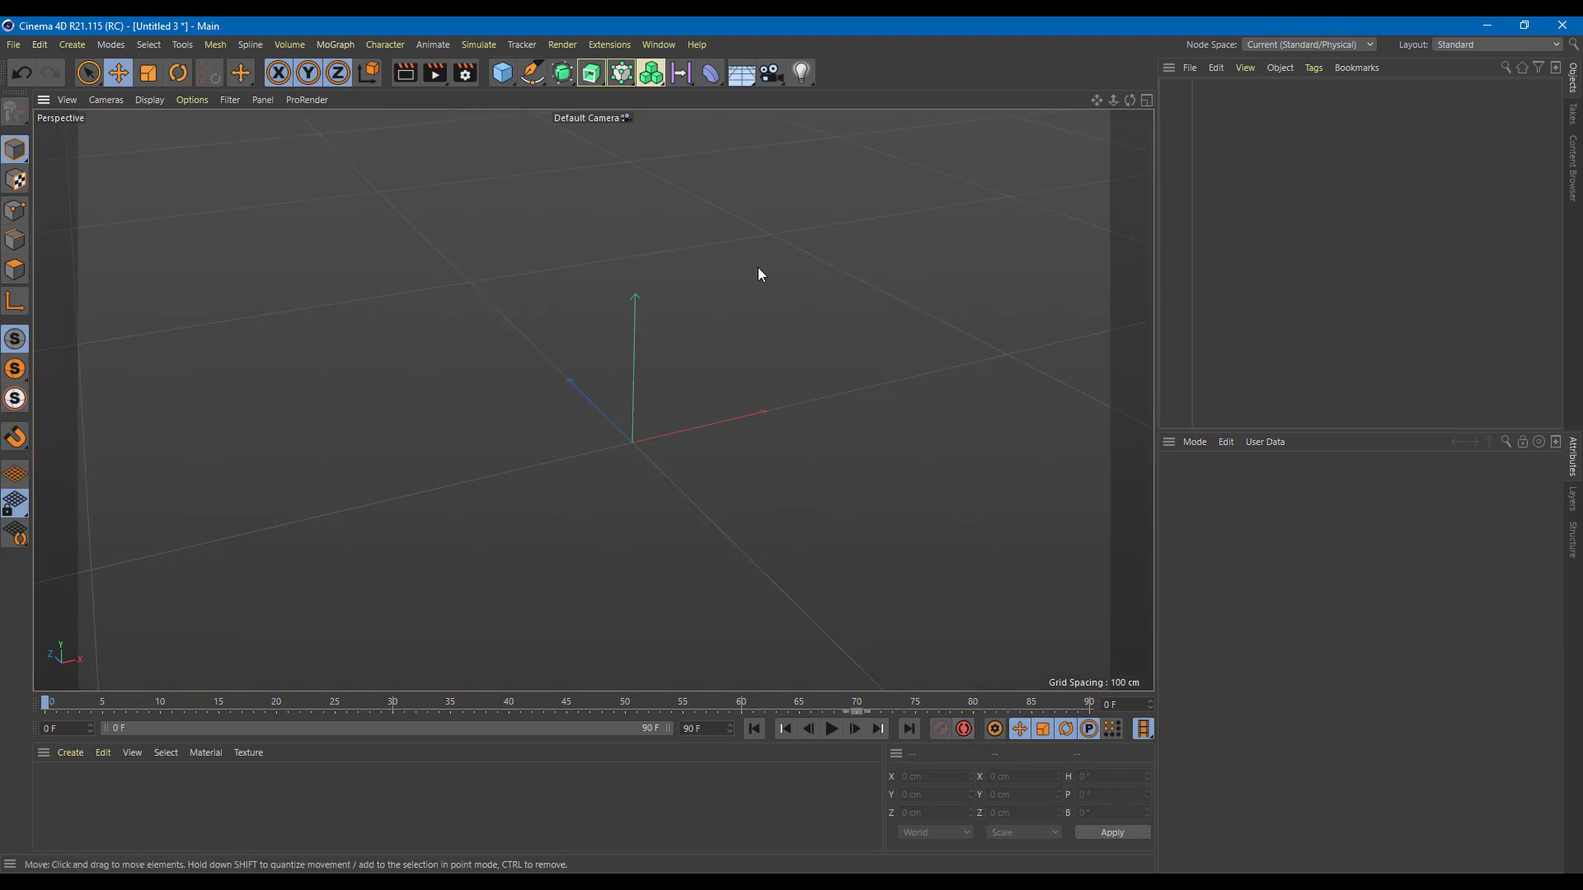
{"action": "left_click", "coordinate": [507, 73]}
{"action": "left_click", "coordinate": [645, 113]}
{"action": "left_click_drag", "start_coordinate": [693, 421], "coordinate": [601, 449]}
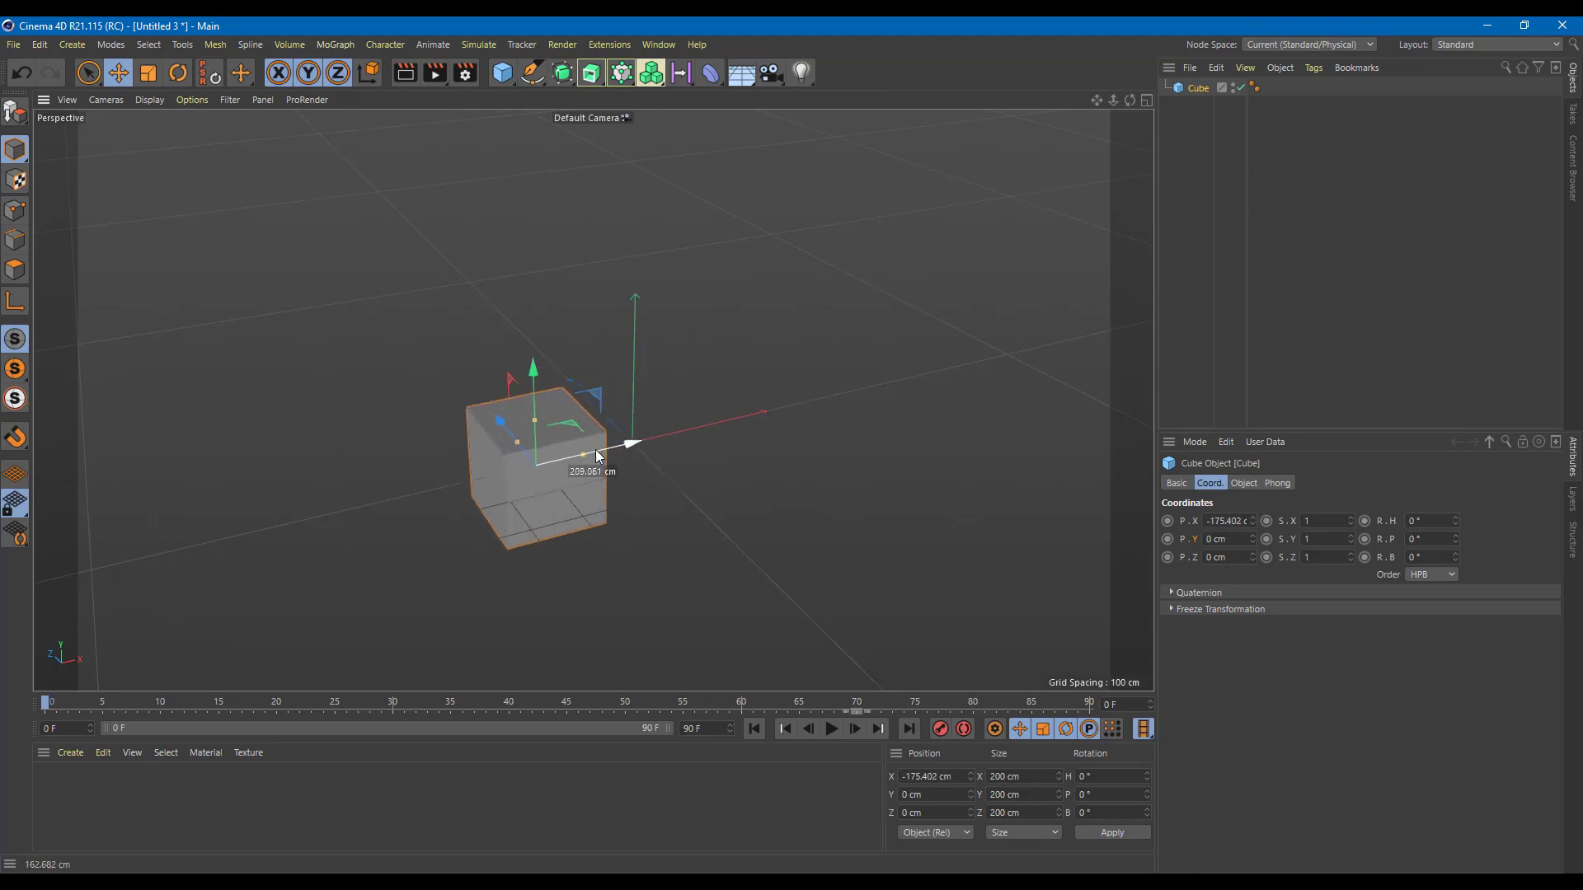
{"action": "left_click_drag", "start_coordinate": [714, 428], "coordinate": [676, 486], "text": "ctrl"}
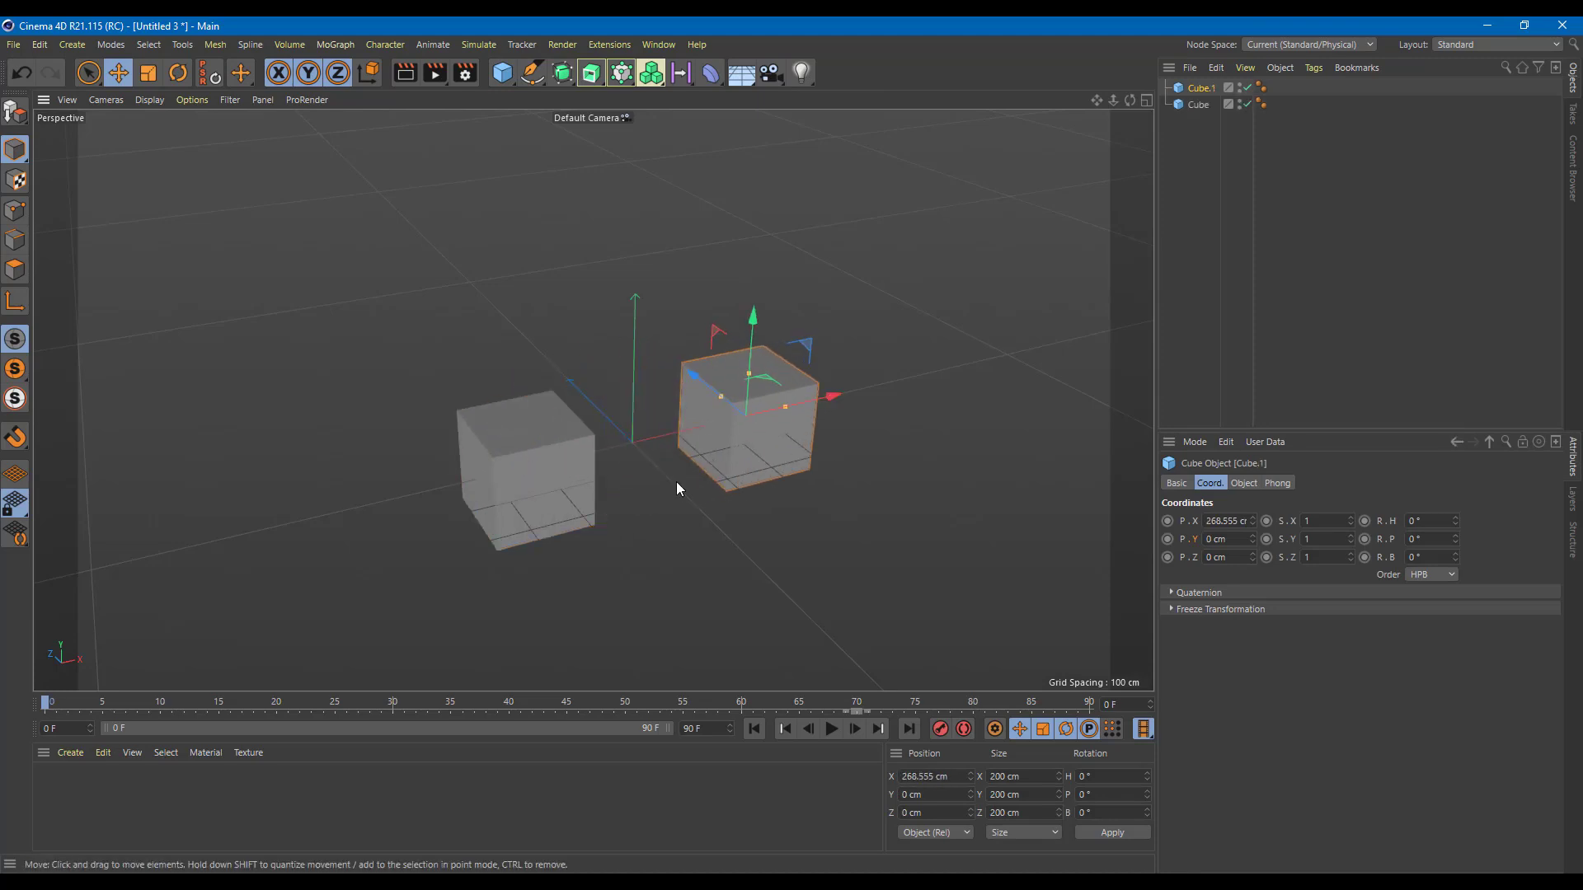
Set the first cube's P.Y as driver and the copy's pitch rotation (R.P) as driven with Set Driven (Relative)
{"action": "right_click", "coordinate": [1194, 539]}
{"action": "mouse_move", "coordinate": [1269, 568]}
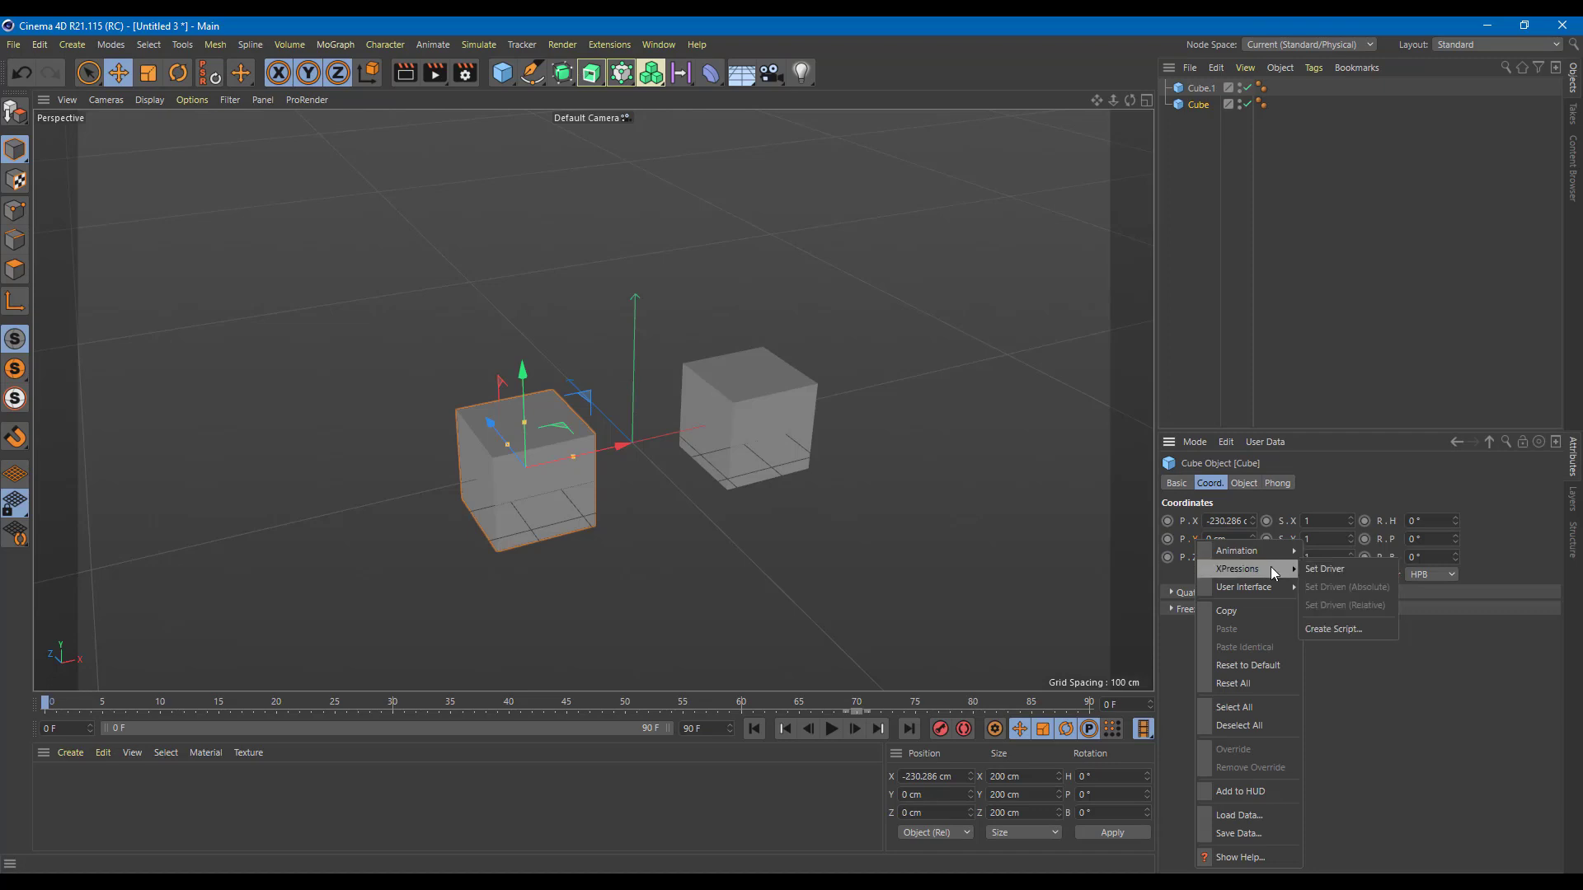
{"action": "left_click", "coordinate": [1385, 577]}
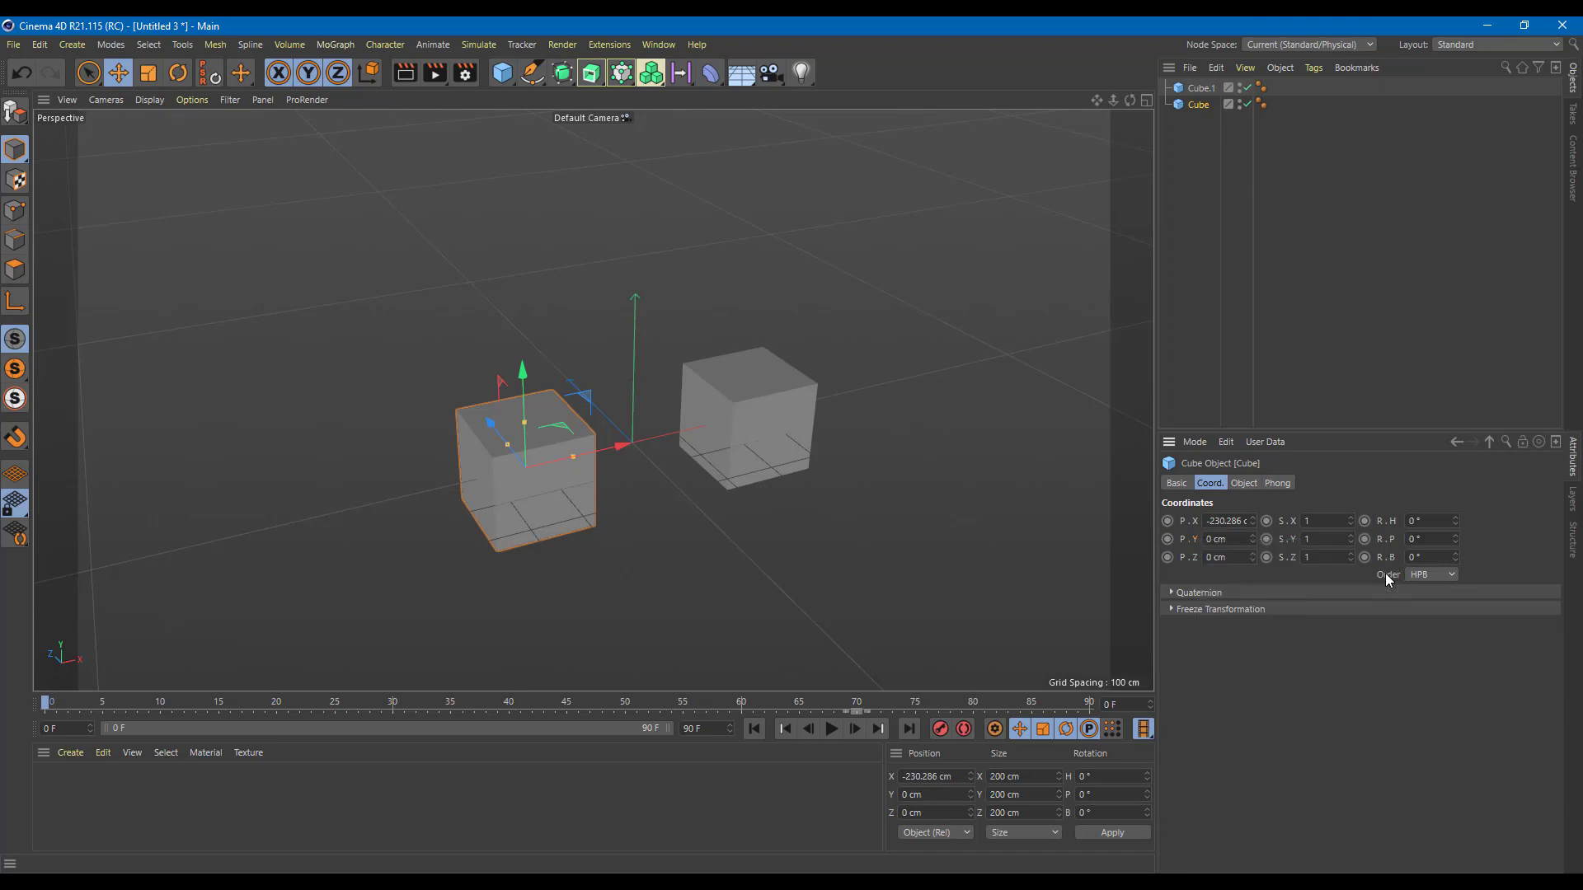
{"action": "left_click", "coordinate": [776, 420]}
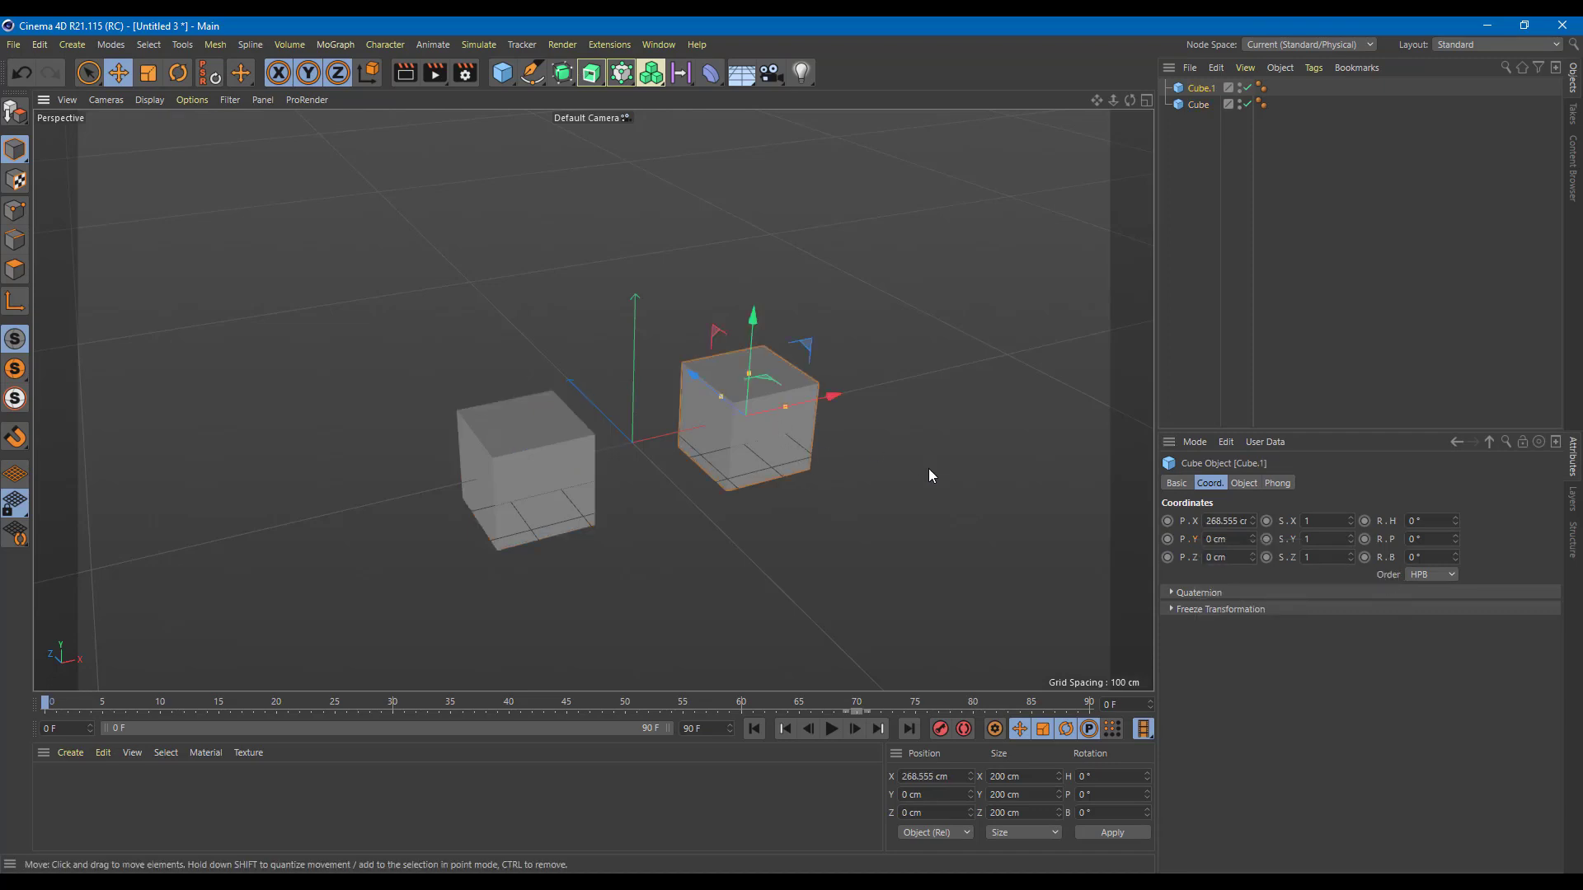
{"action": "right_click", "coordinate": [1391, 544]}
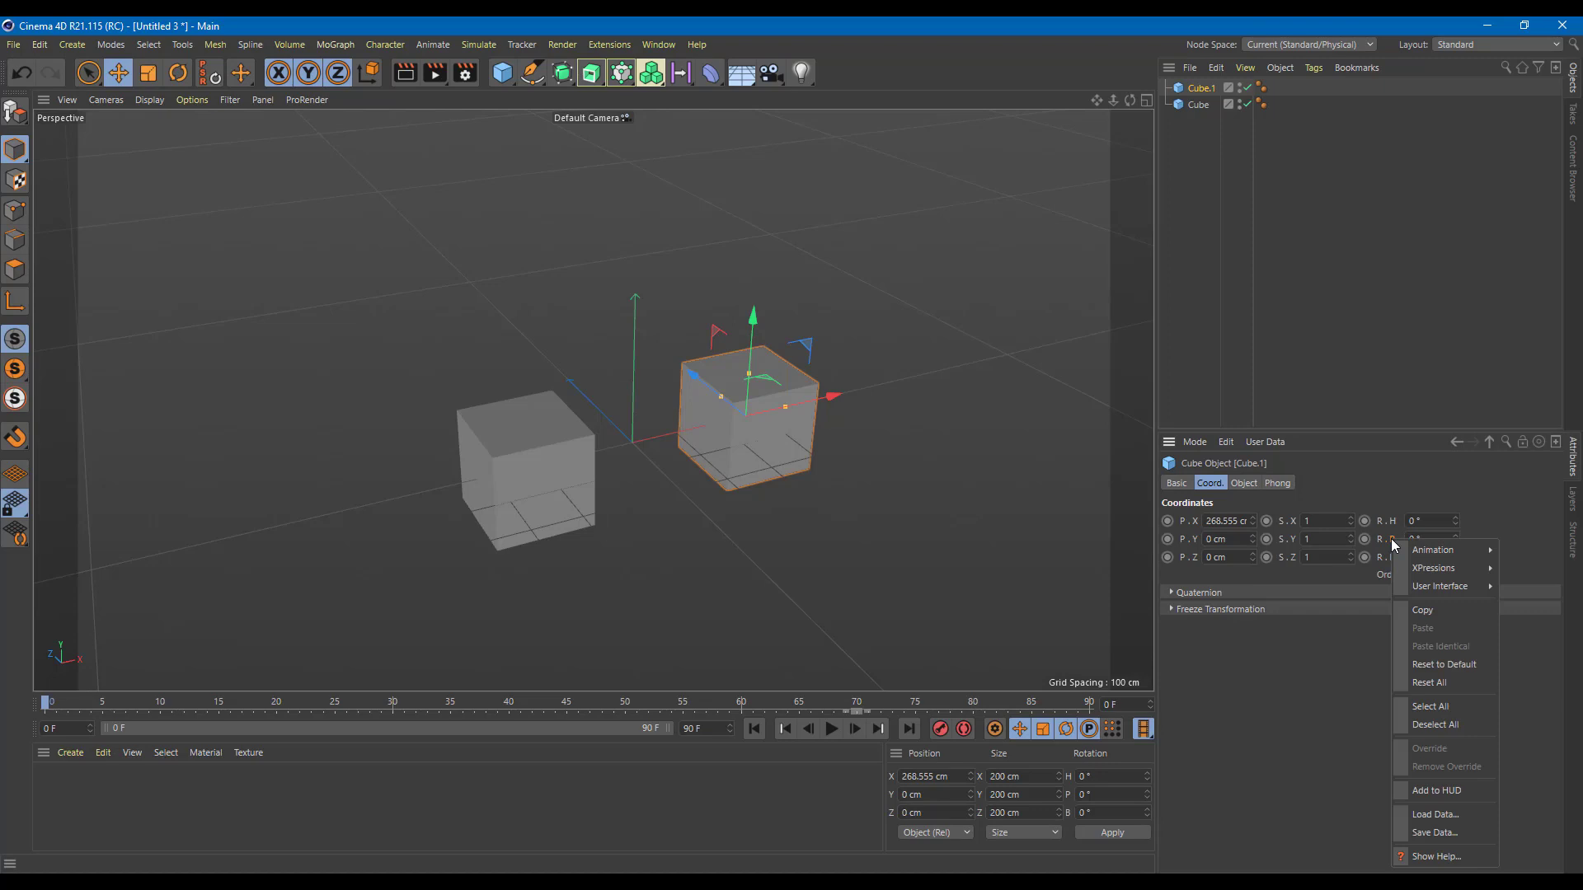
{"action": "mouse_move", "coordinate": [1435, 567]}
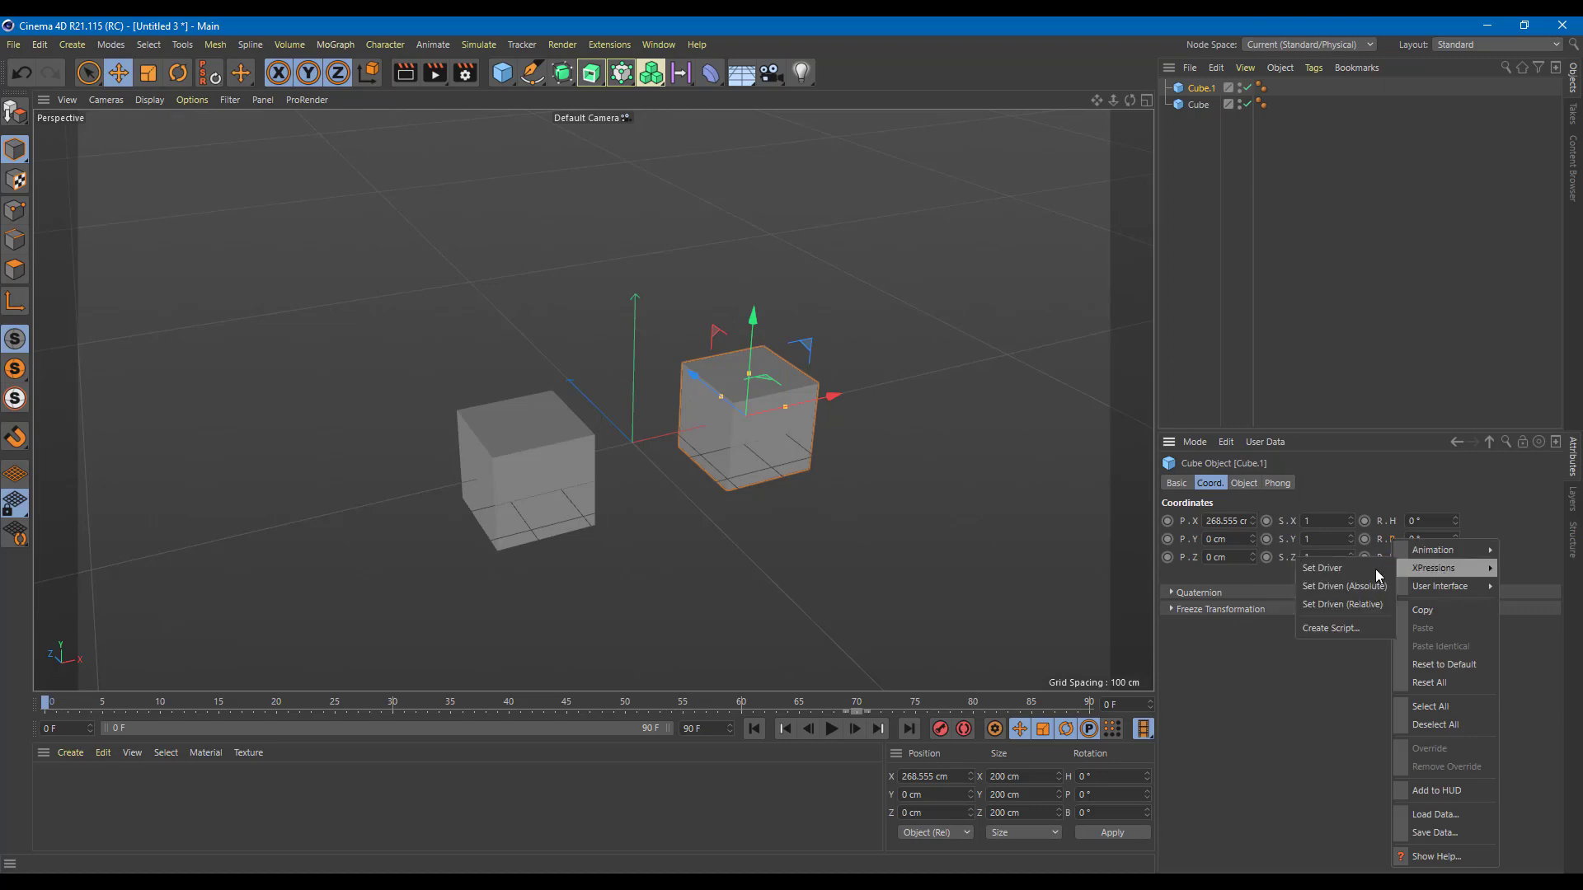
{"action": "left_click", "coordinate": [1317, 605]}
Move the first cube up and down to test the second cube's driven rotation
{"action": "left_click", "coordinate": [531, 419]}
{"action": "left_click_drag", "start_coordinate": [531, 419], "coordinate": [662, 149]}
{"action": "left_click_drag", "start_coordinate": [518, 137], "coordinate": [528, 175]}
Duplicate the driven cube along X to about 710 cm and test both copies by moving the first cube to about Y 392 cm
{"action": "left_click", "coordinate": [775, 403]}
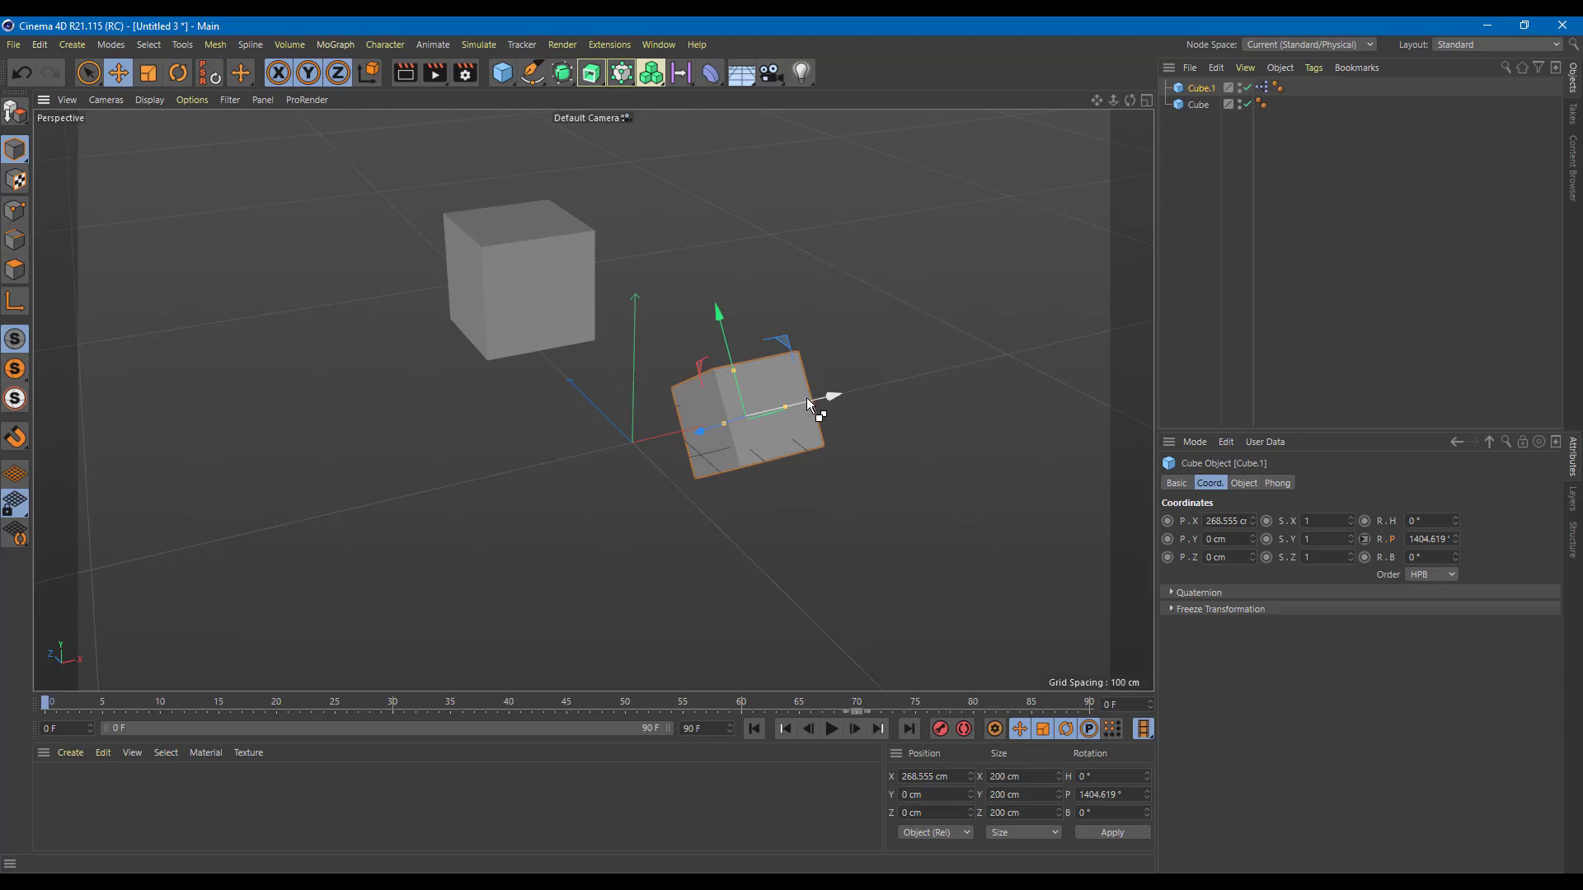
{"action": "left_click_drag", "start_coordinate": [817, 402], "coordinate": [981, 381], "text": "ctrl"}
{"action": "left_click", "coordinate": [507, 251]}
{"action": "mouse_move", "coordinate": [513, 191]}
{"action": "left_mouse_down"}
{"action": "mouse_move", "coordinate": [526, 314]}
{"action": "mouse_move", "coordinate": [539, 187]}
{"action": "left_mouse_up"}
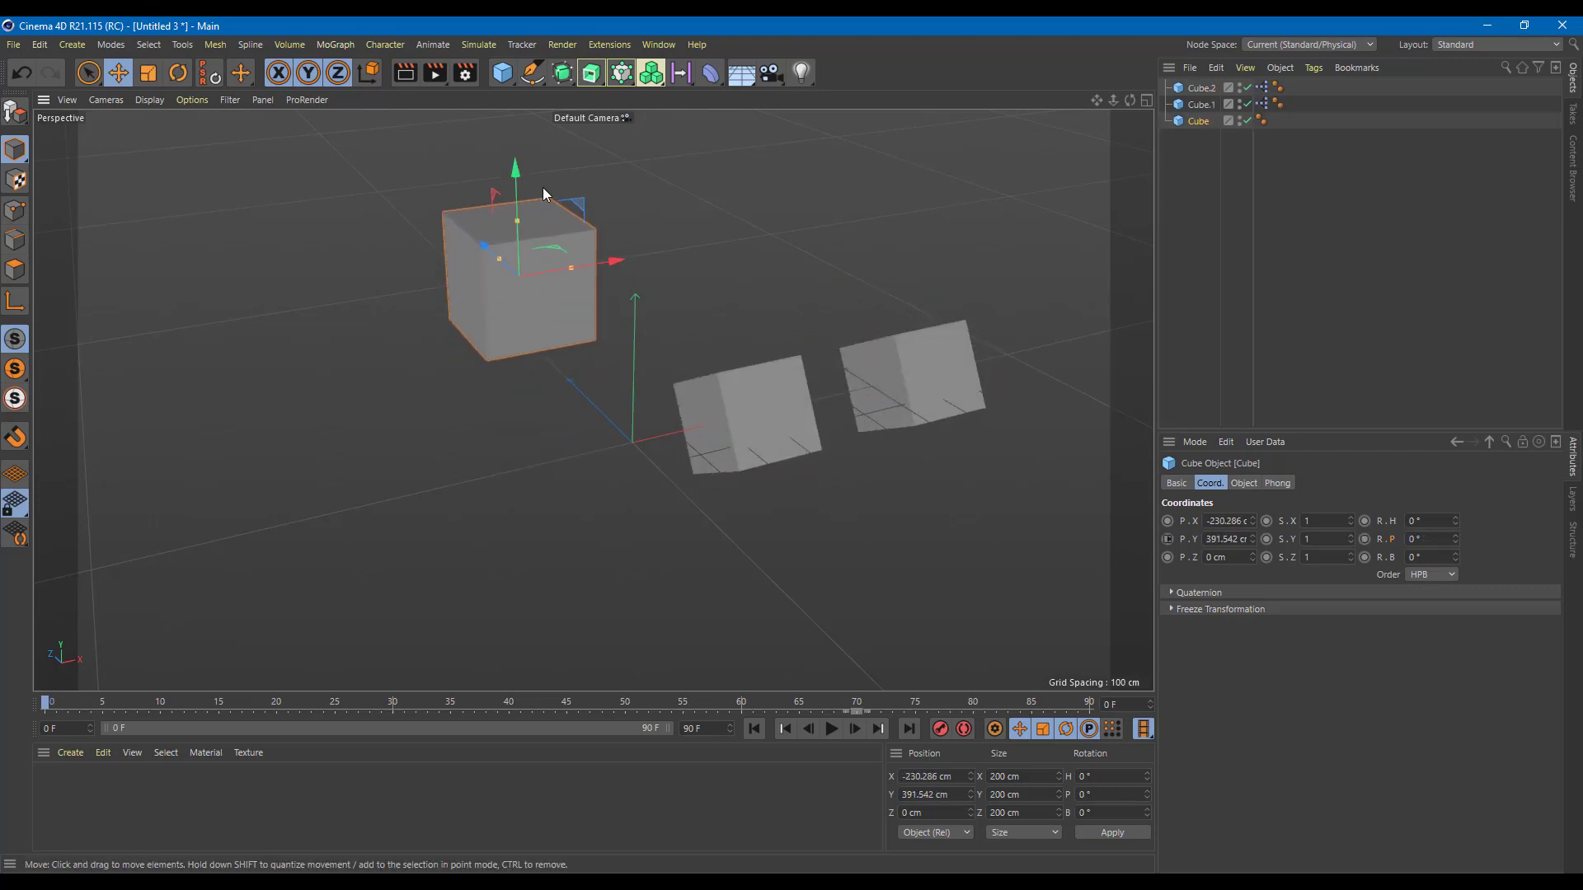
Set Output Upper to 225° in Cube.1's XPresso Range Mapper and lower the first cube to about Y 305 cm to compare rotations
{"action": "left_click", "coordinate": [1264, 106]}
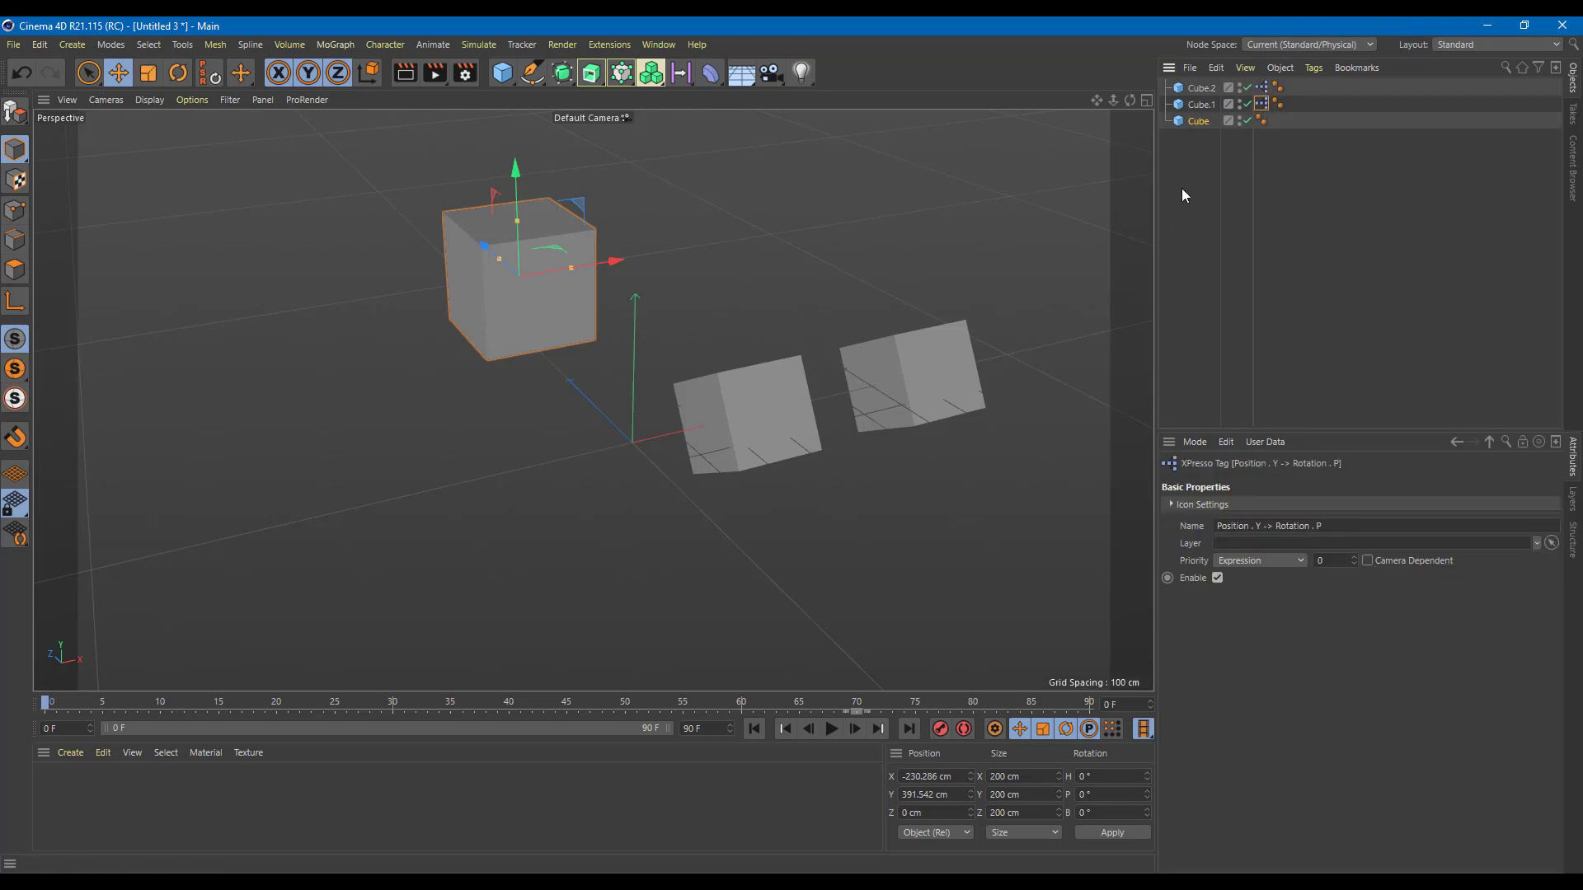
{"action": "double_click", "coordinate": [1261, 105]}
{"action": "left_click", "coordinate": [1368, 159]}
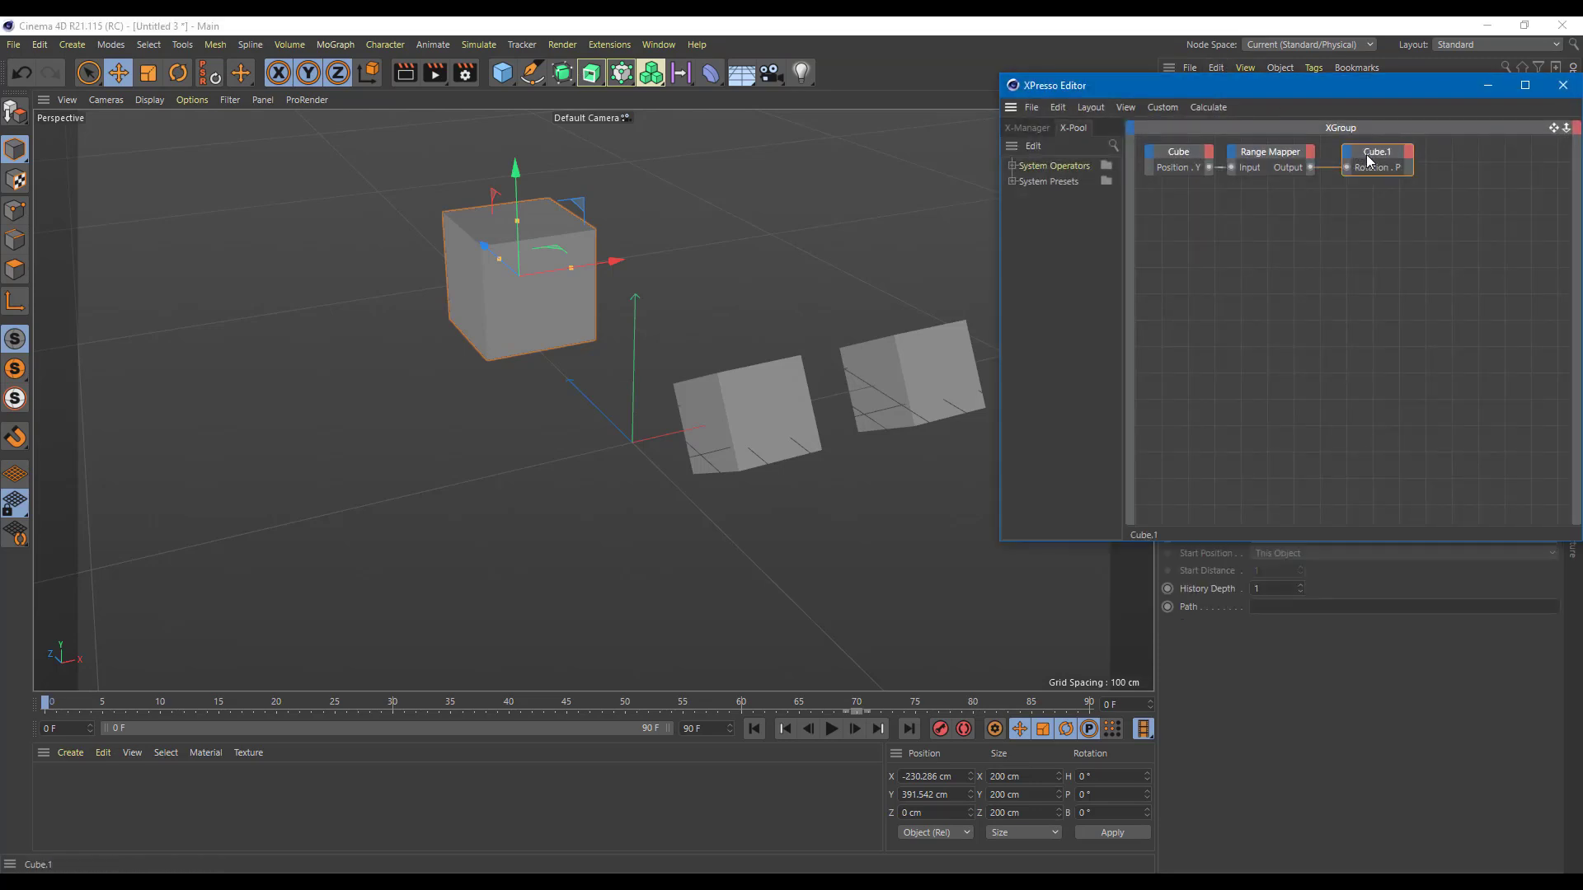
{"action": "left_click", "coordinate": [1255, 156]}
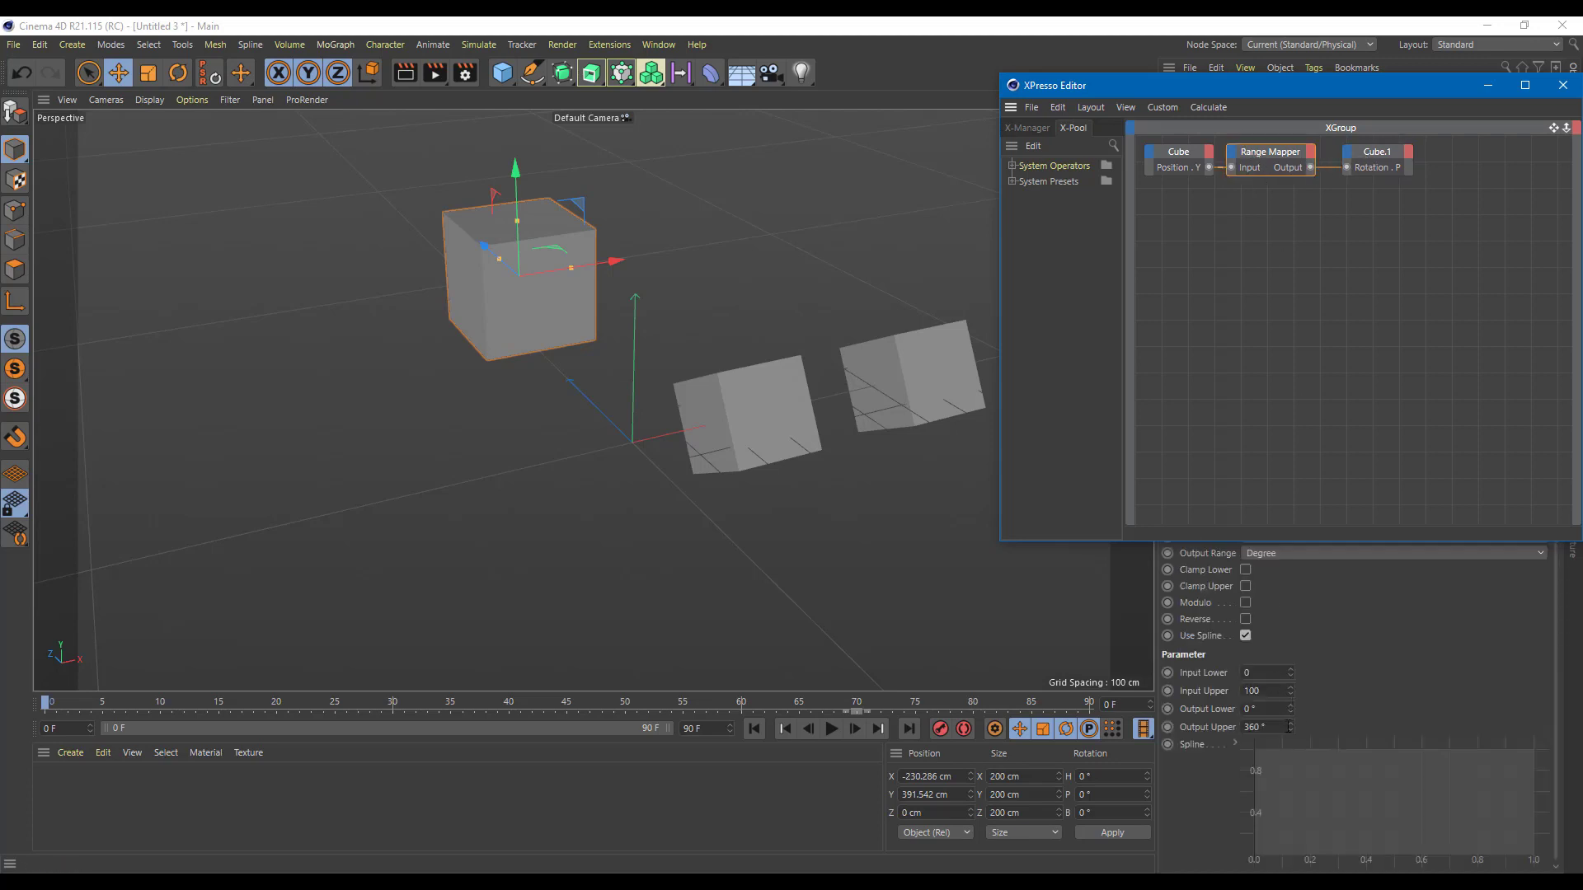
{"action": "left_click_drag", "start_coordinate": [1290, 729], "coordinate": [1290, 753]}
{"action": "left_click", "coordinate": [1562, 86]}
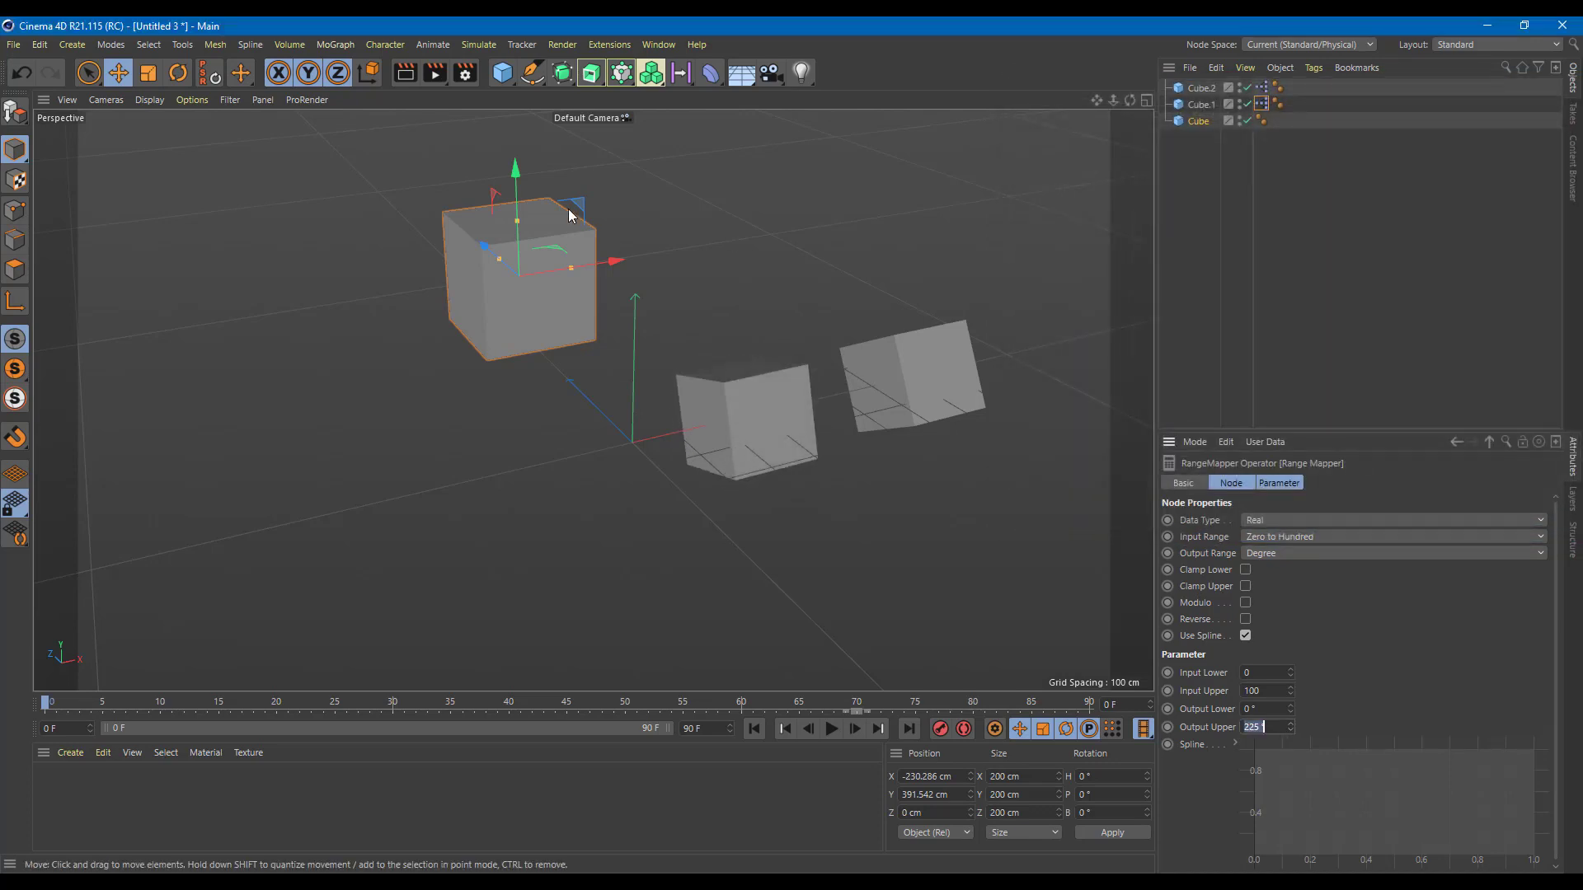
{"action": "left_click_drag", "start_coordinate": [516, 188], "coordinate": [553, 208]}
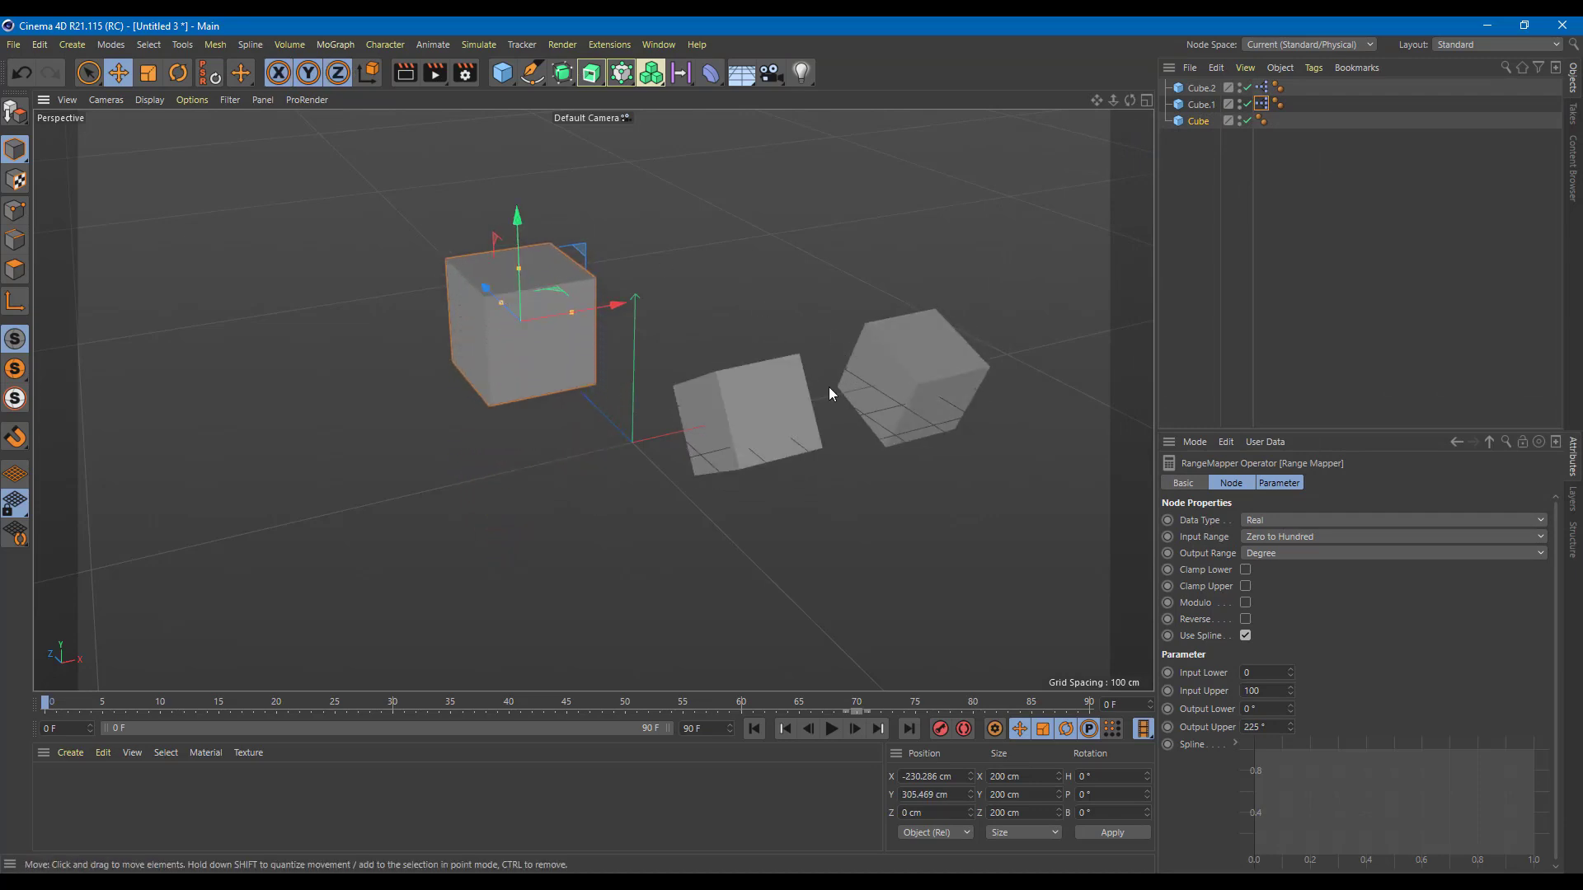
Delete all three cubes from the scene
{"action": "left_click", "coordinate": [731, 410]}
{"action": "key", "text": "Delete"}
{"action": "left_click", "coordinate": [947, 341]}
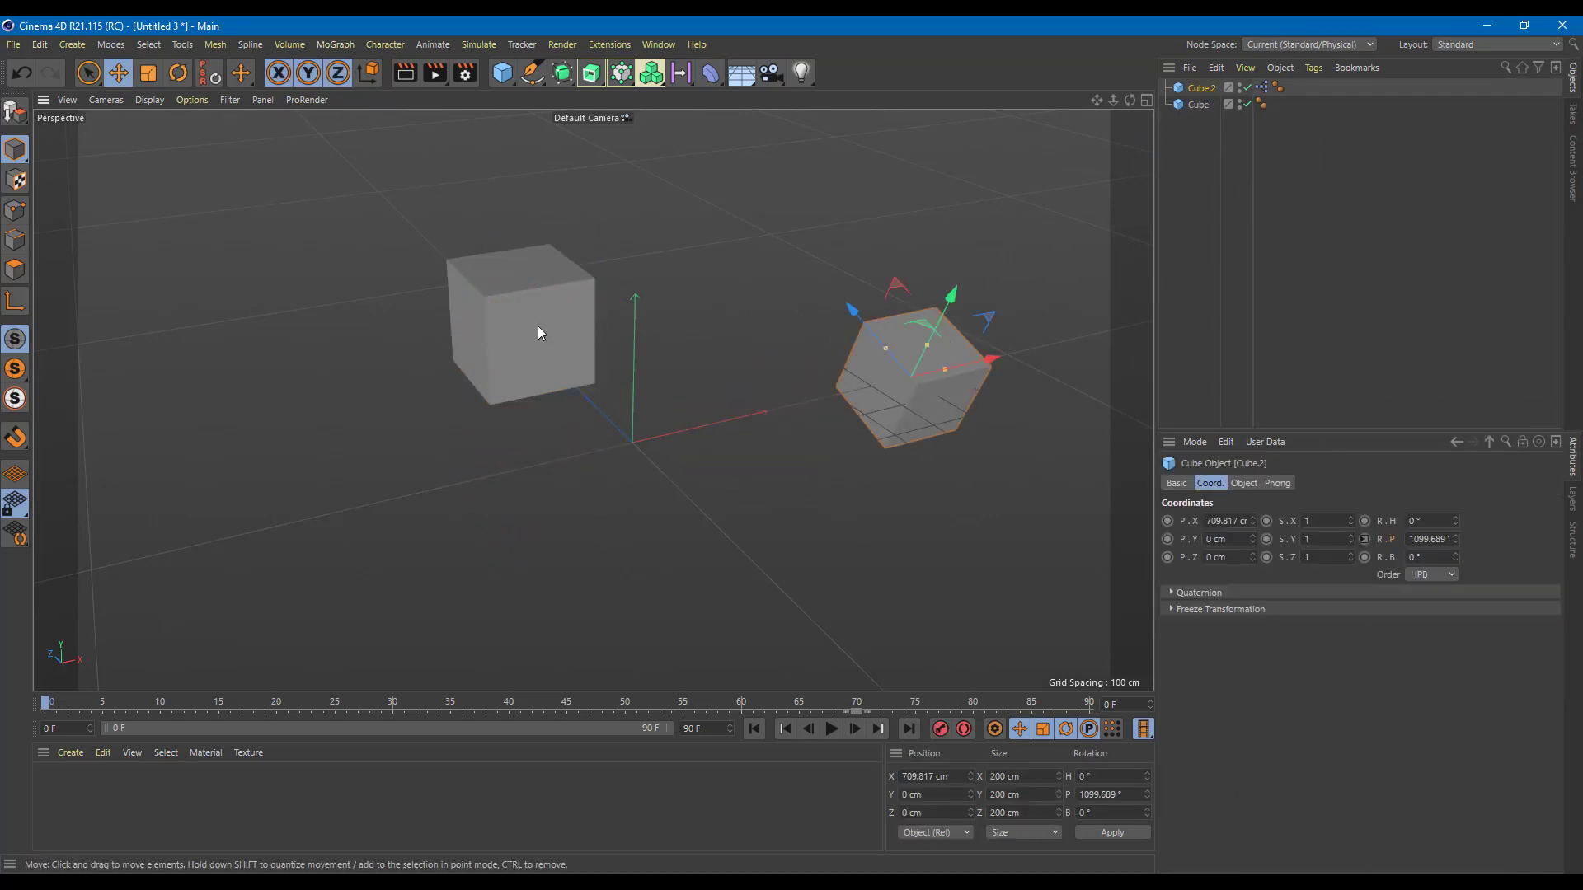
{"action": "key", "text": "Delete"}
{"action": "left_click", "coordinate": [536, 326]}
{"action": "key", "text": "Delete"}
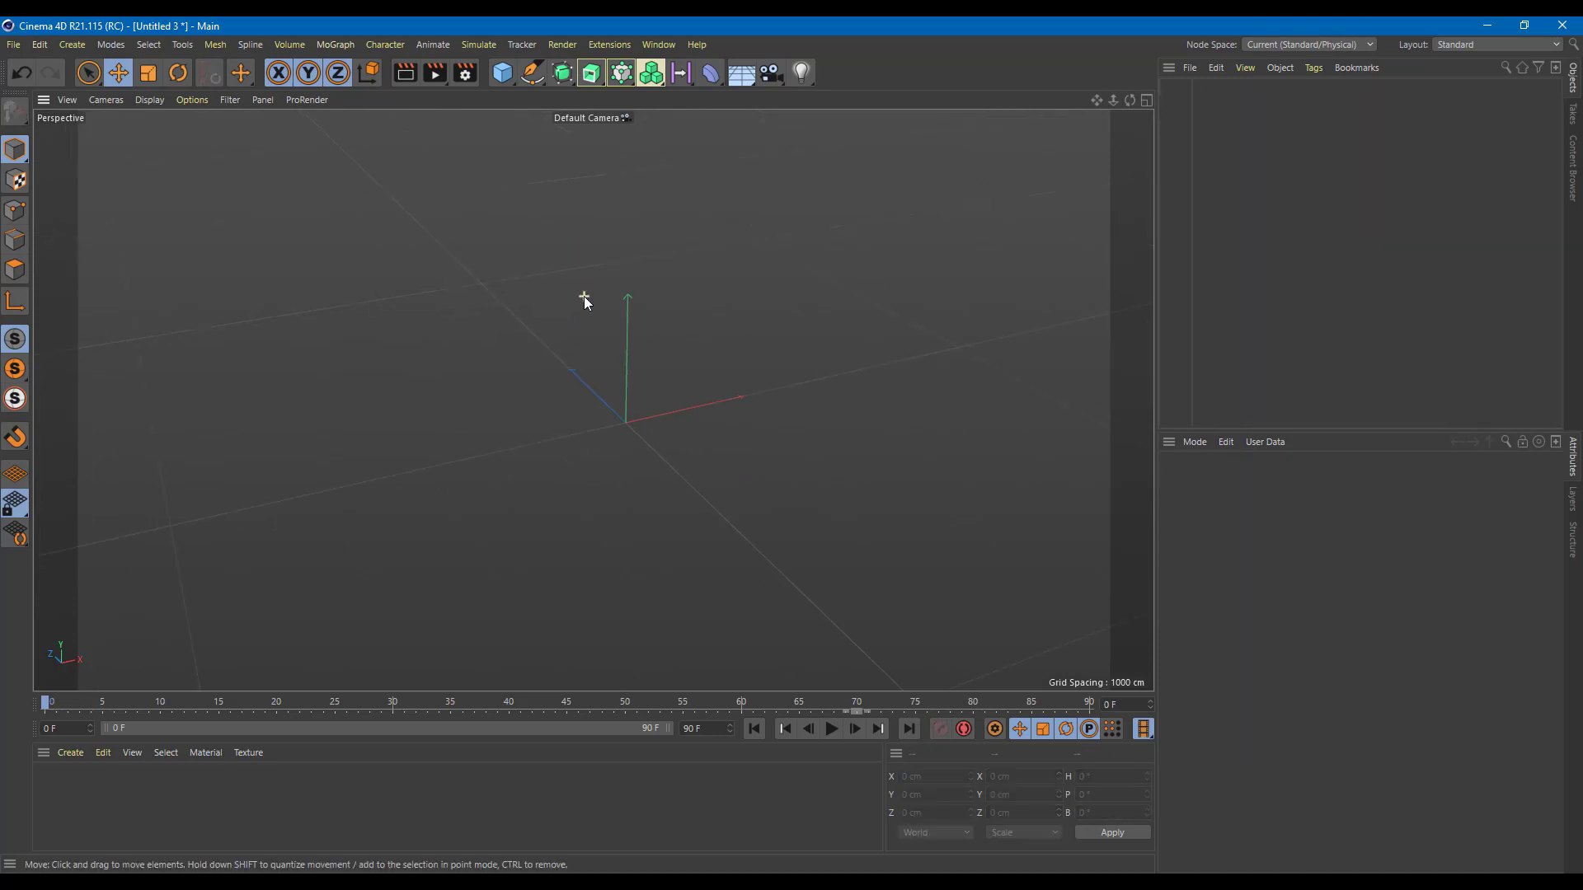
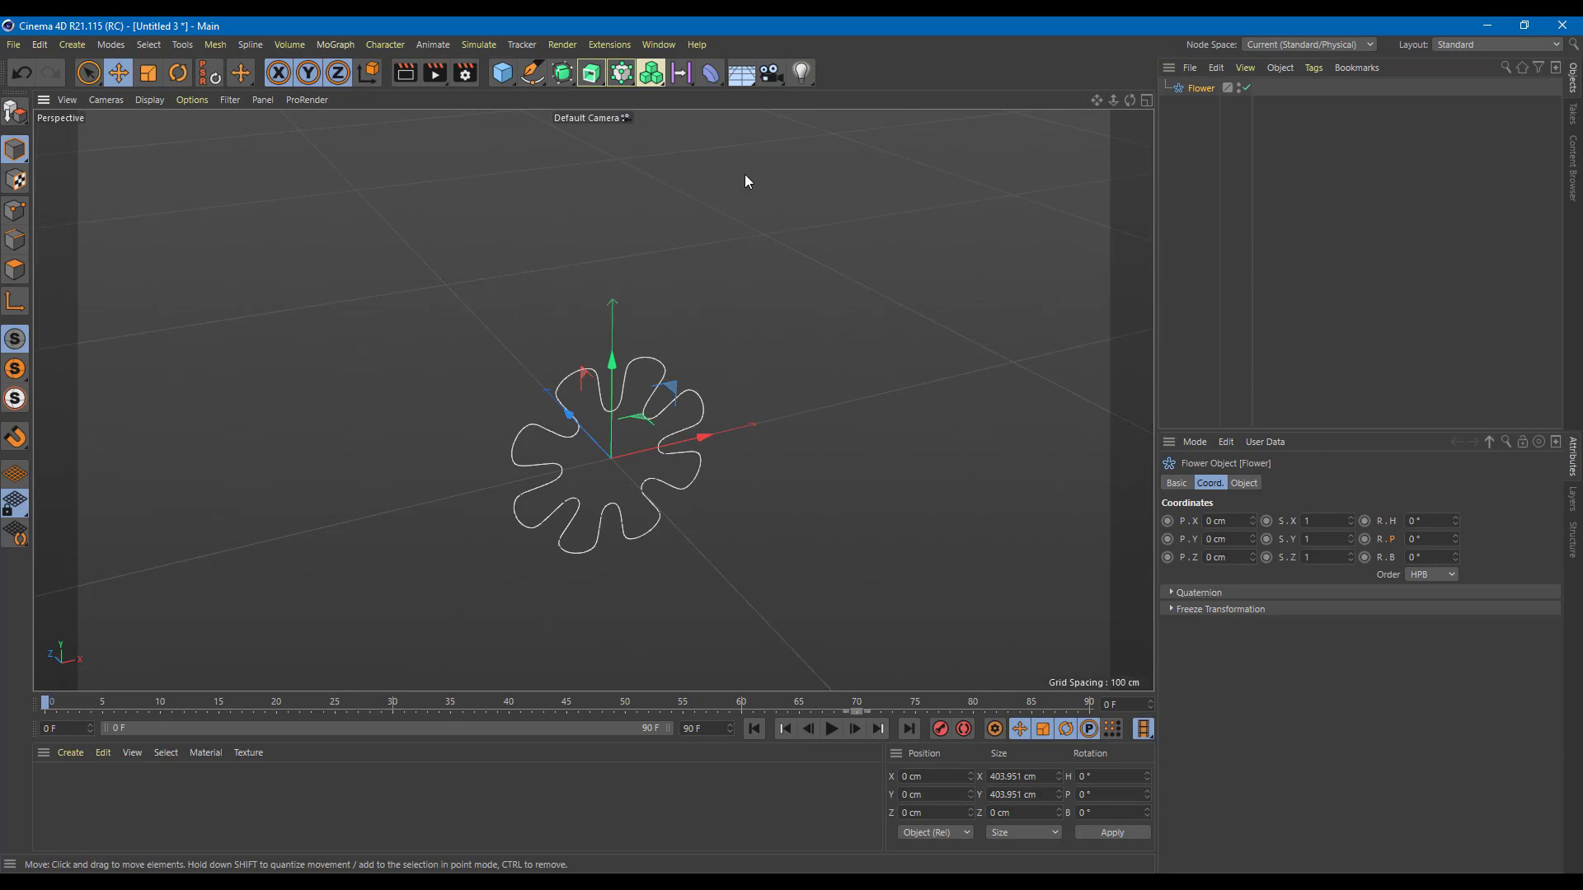
Add an Extrude generator and make the Flower spline its child
{"action": "left_click", "coordinate": [591, 73]}
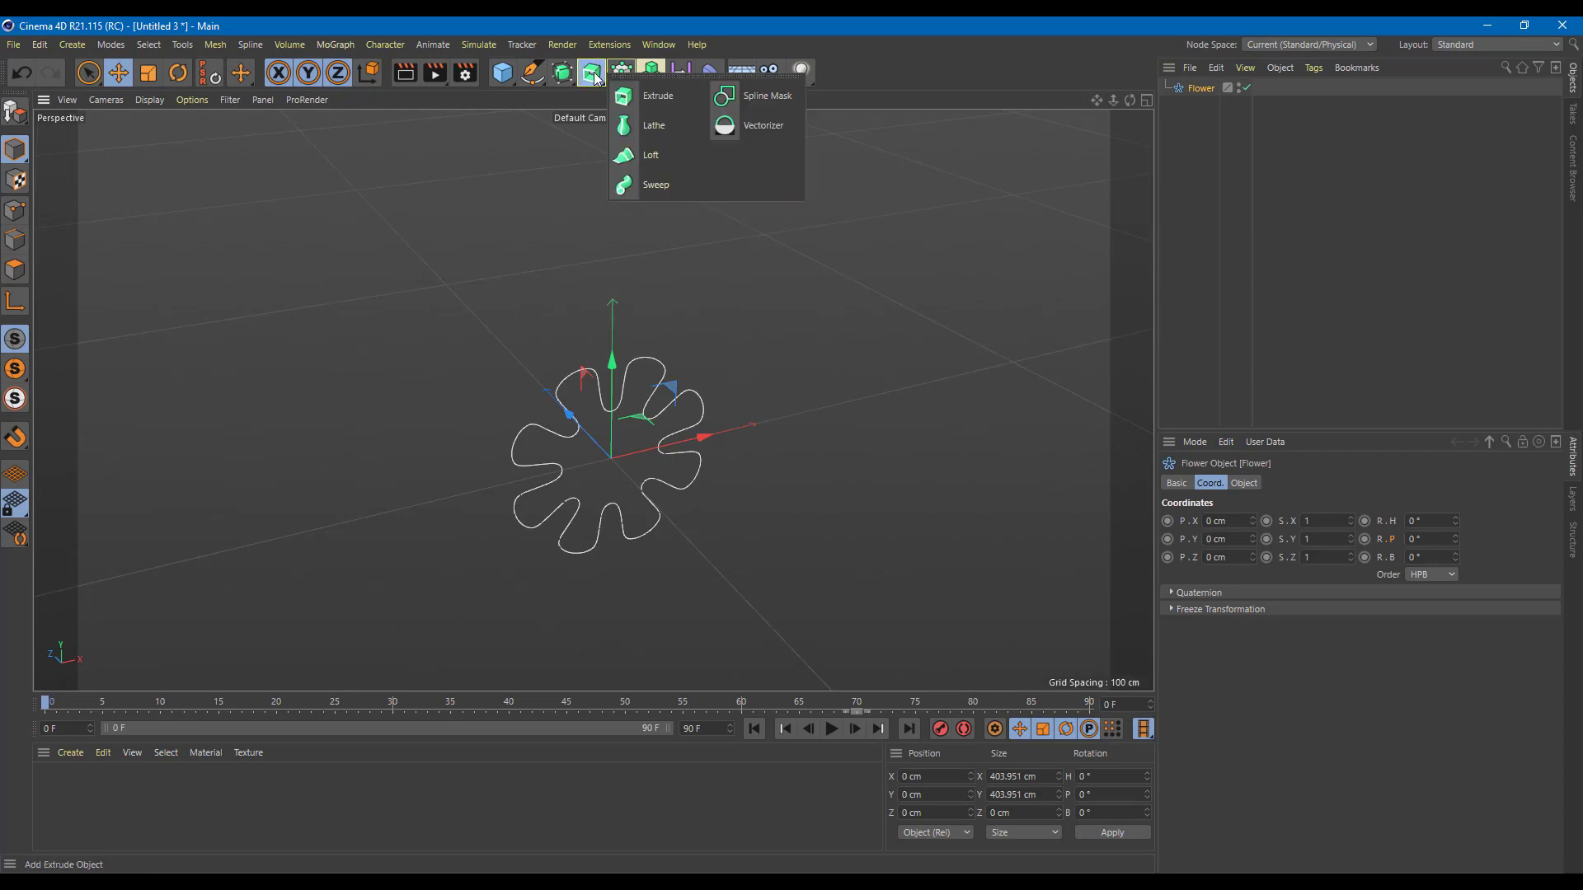
{"action": "left_click", "coordinate": [637, 97]}
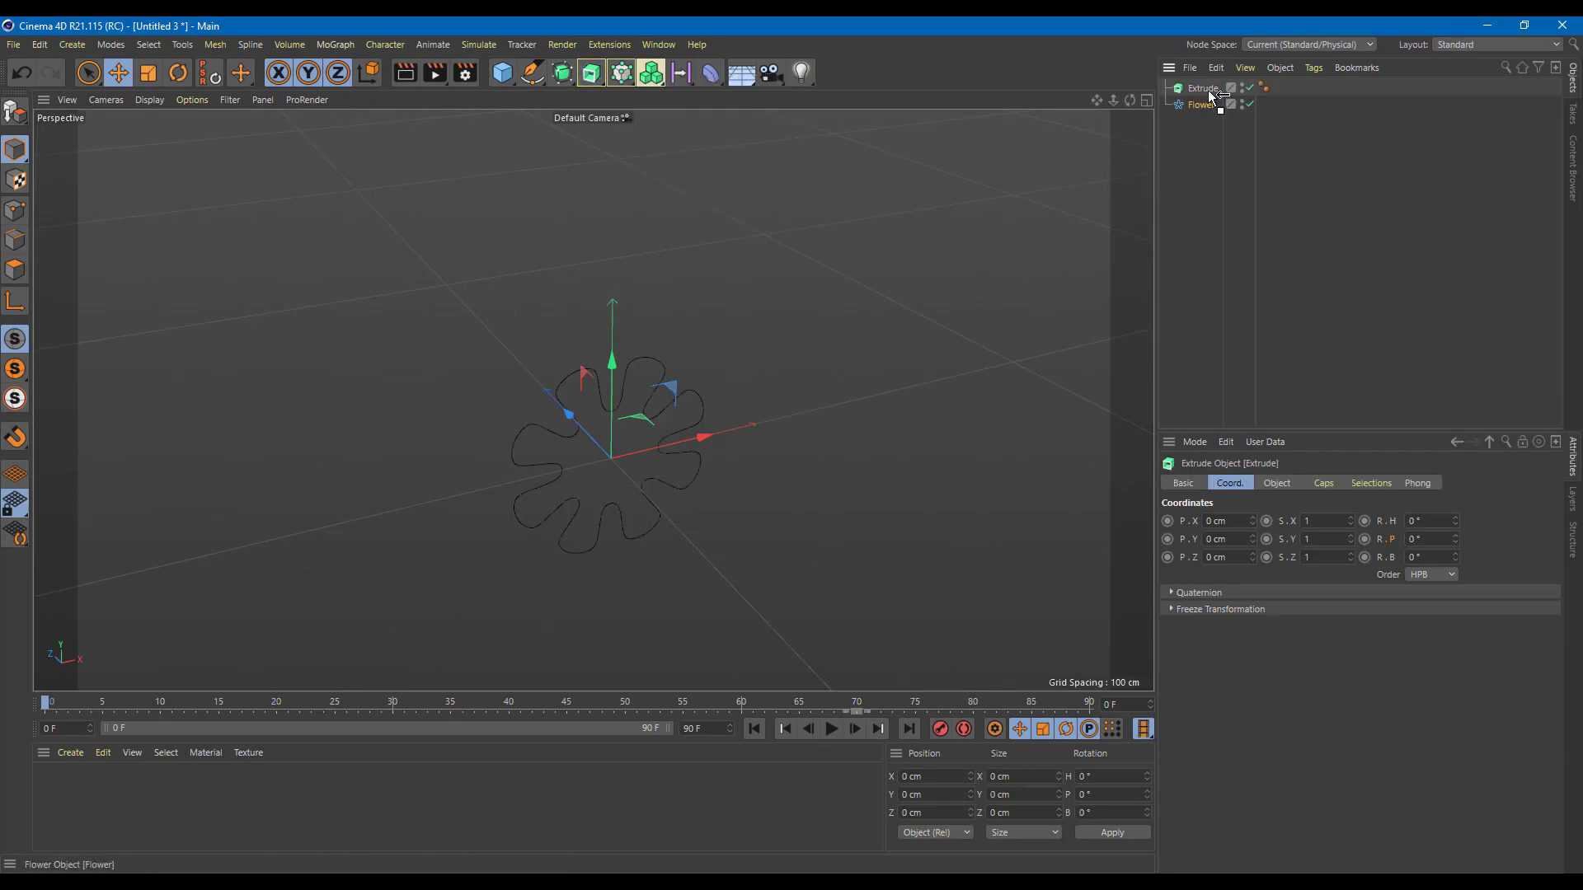
{"action": "left_click_drag", "start_coordinate": [1209, 91], "coordinate": [1203, 87]}
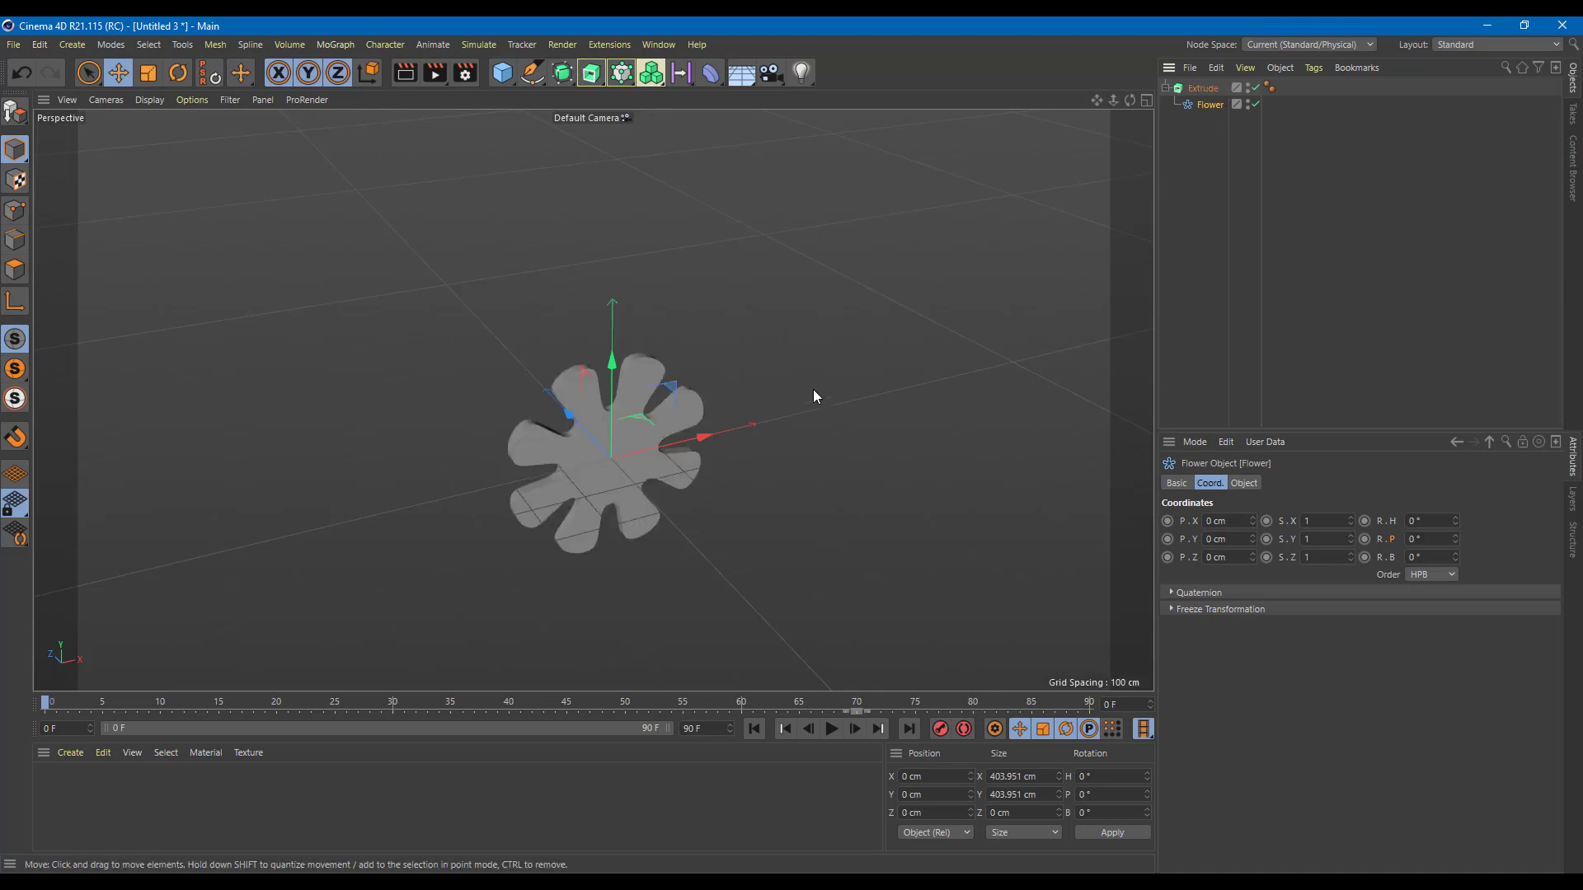
Set the flower Extrude's Z movement to 50 cm, without keeping any duplicate of it
{"action": "left_click_drag", "start_coordinate": [813, 397], "coordinate": [852, 484], "text": "alt"}
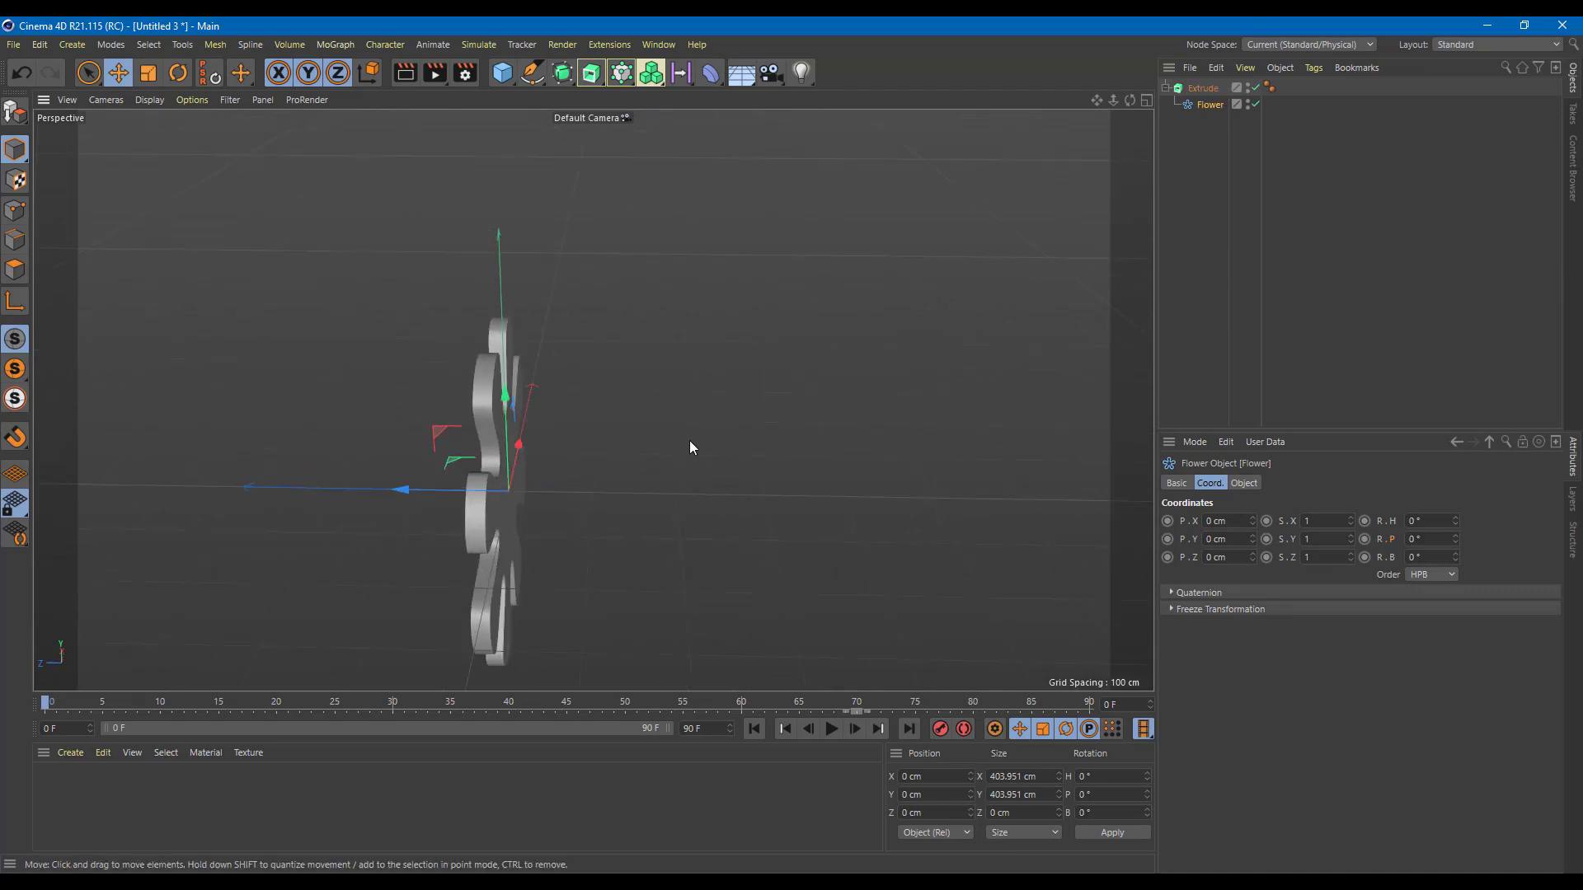
{"action": "left_click", "coordinate": [1203, 87]}
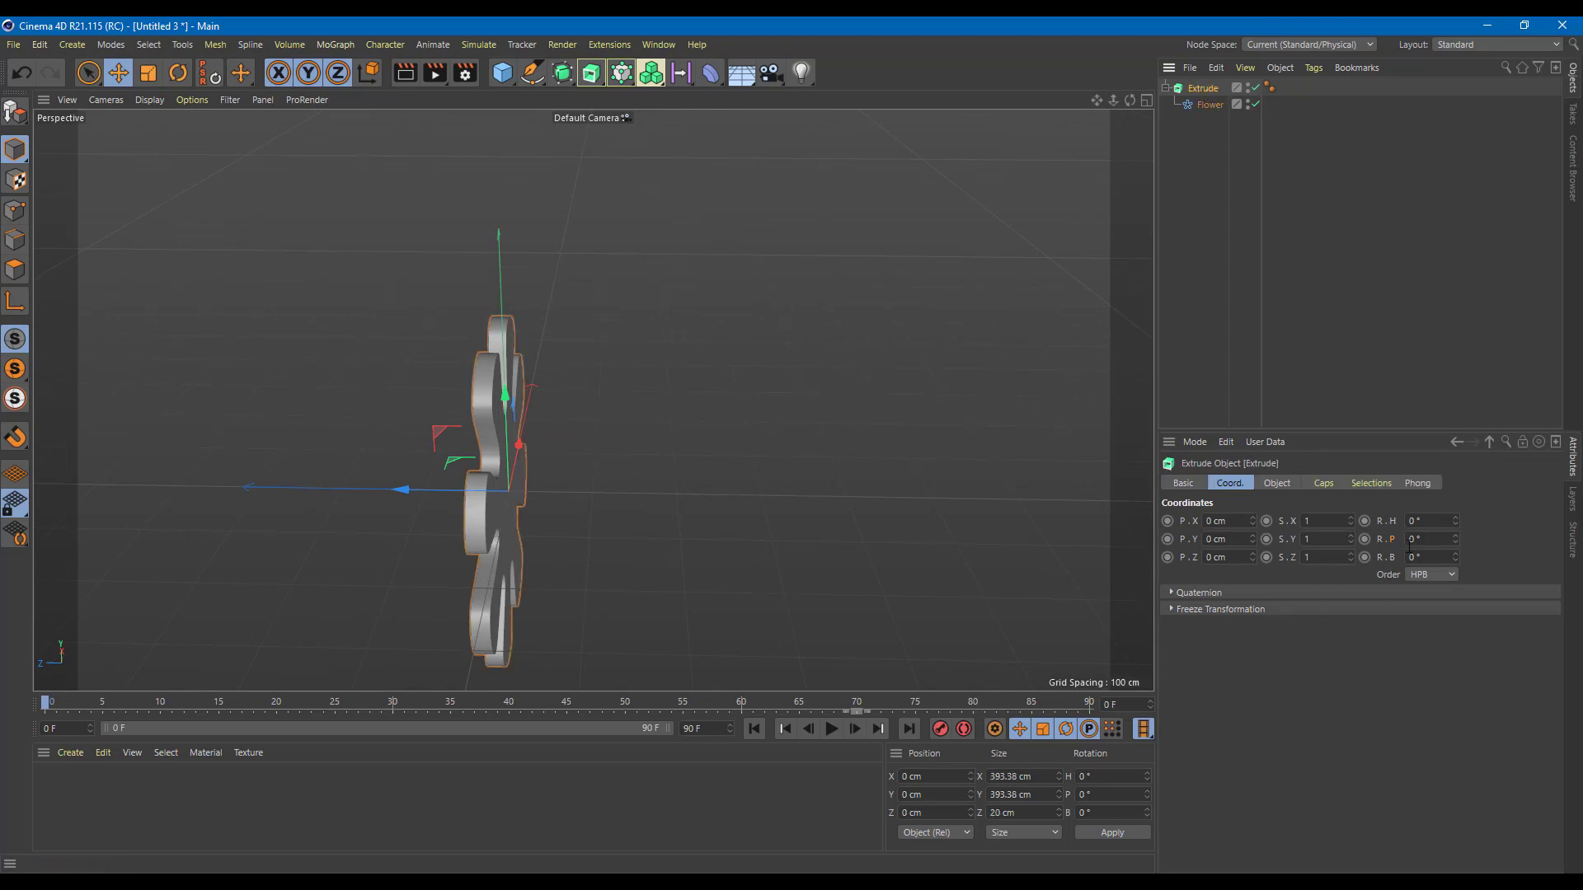
{"action": "left_click", "coordinate": [1276, 483]}
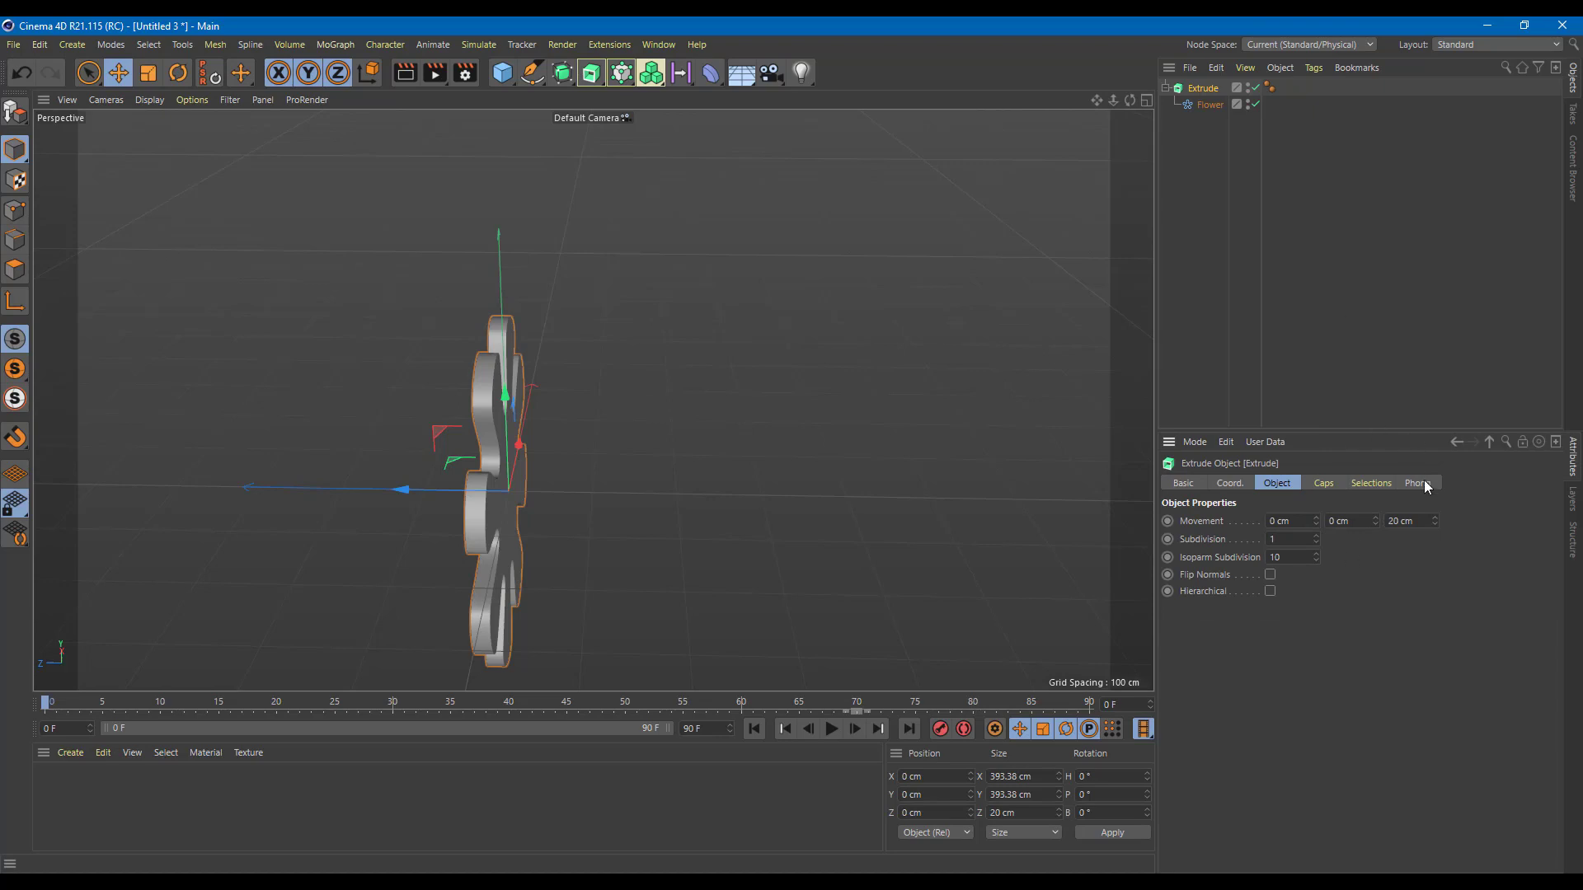
{"action": "left_click_drag", "start_coordinate": [1437, 516], "coordinate": [1437, 511]}
{"action": "left_click_drag", "start_coordinate": [448, 492], "coordinate": [511, 498], "text": "ctrl"}
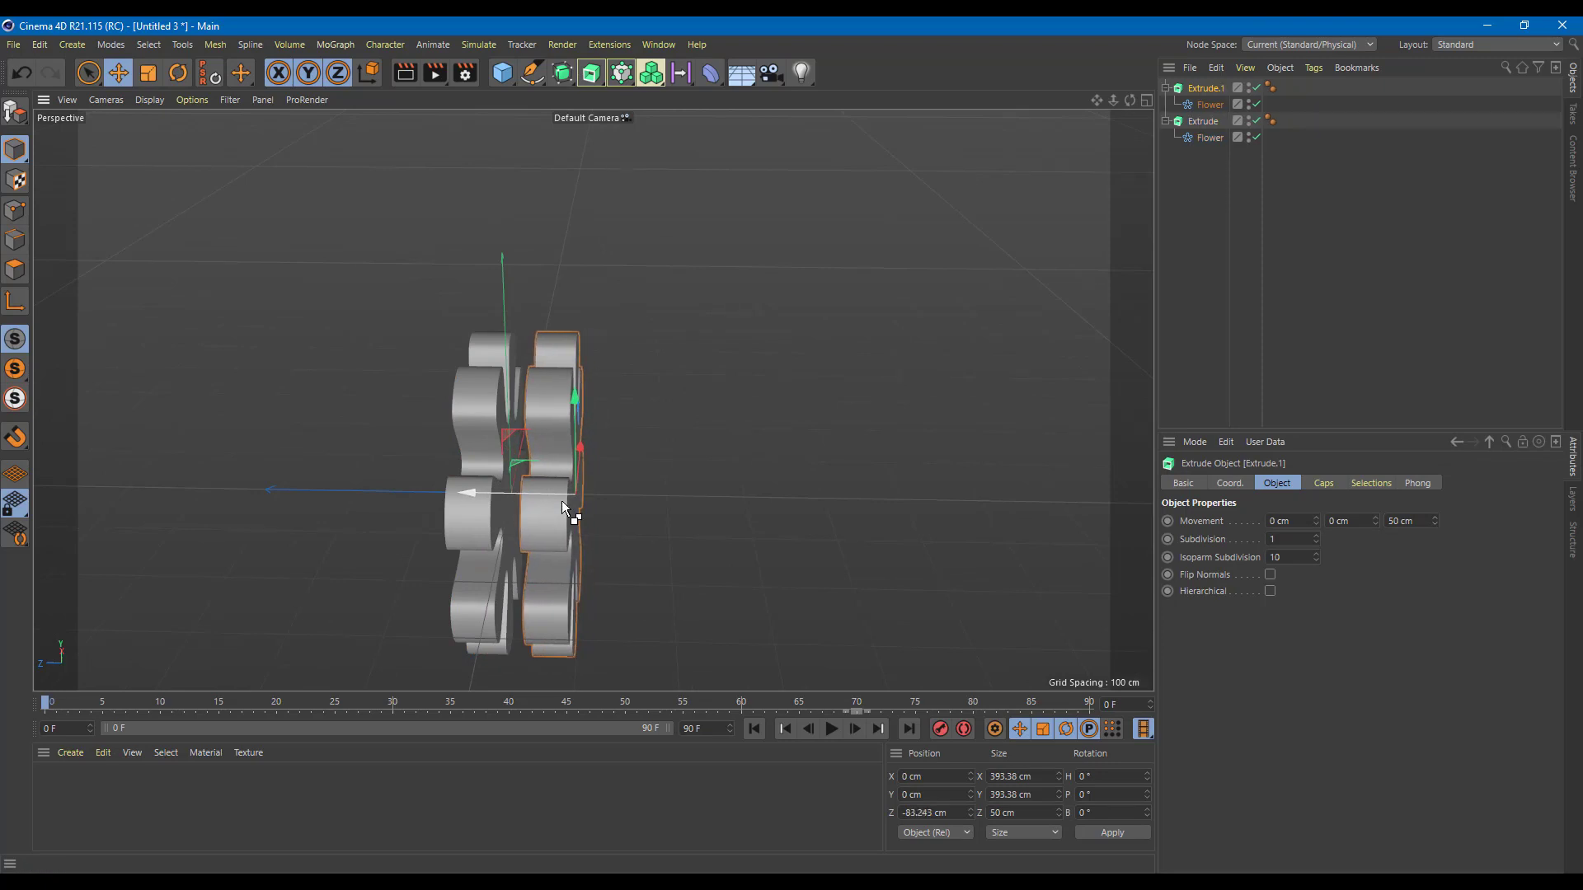
{"action": "key", "text": "ctrl+z"}
Add a cube and move it along Z to about -699 cm, in front of the extruded flower
{"action": "left_click_drag", "start_coordinate": [714, 478], "coordinate": [506, 500], "text": "alt"}
{"action": "left_click", "coordinate": [505, 76]}
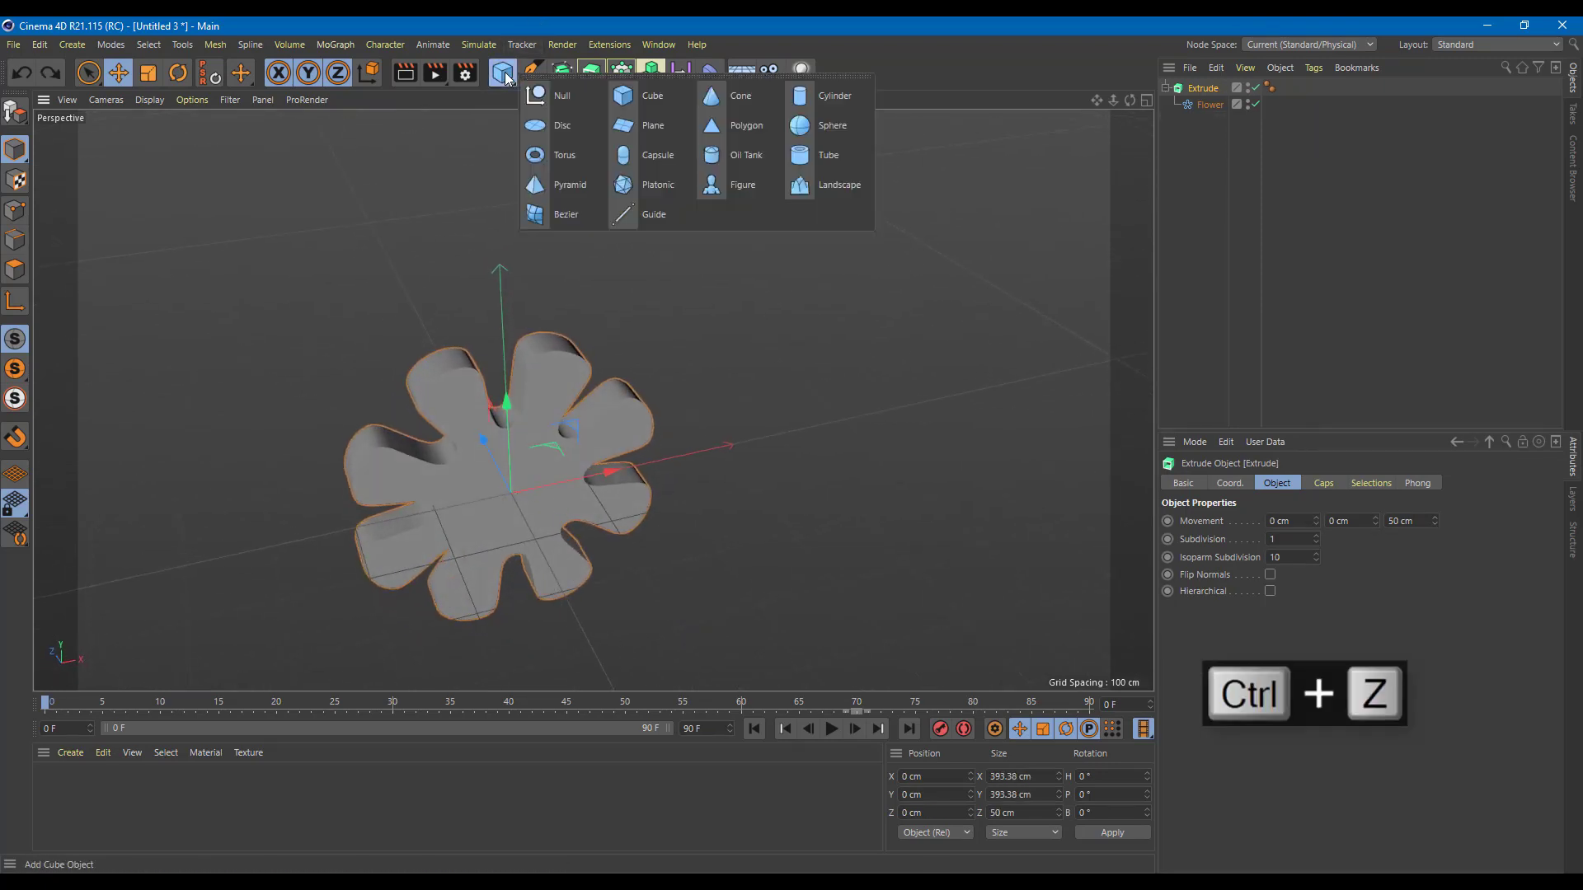
{"action": "left_click", "coordinate": [644, 99]}
{"action": "scroll", "coordinate": [567, 461], "scroll_direction": "down", "scroll_amount": 5}
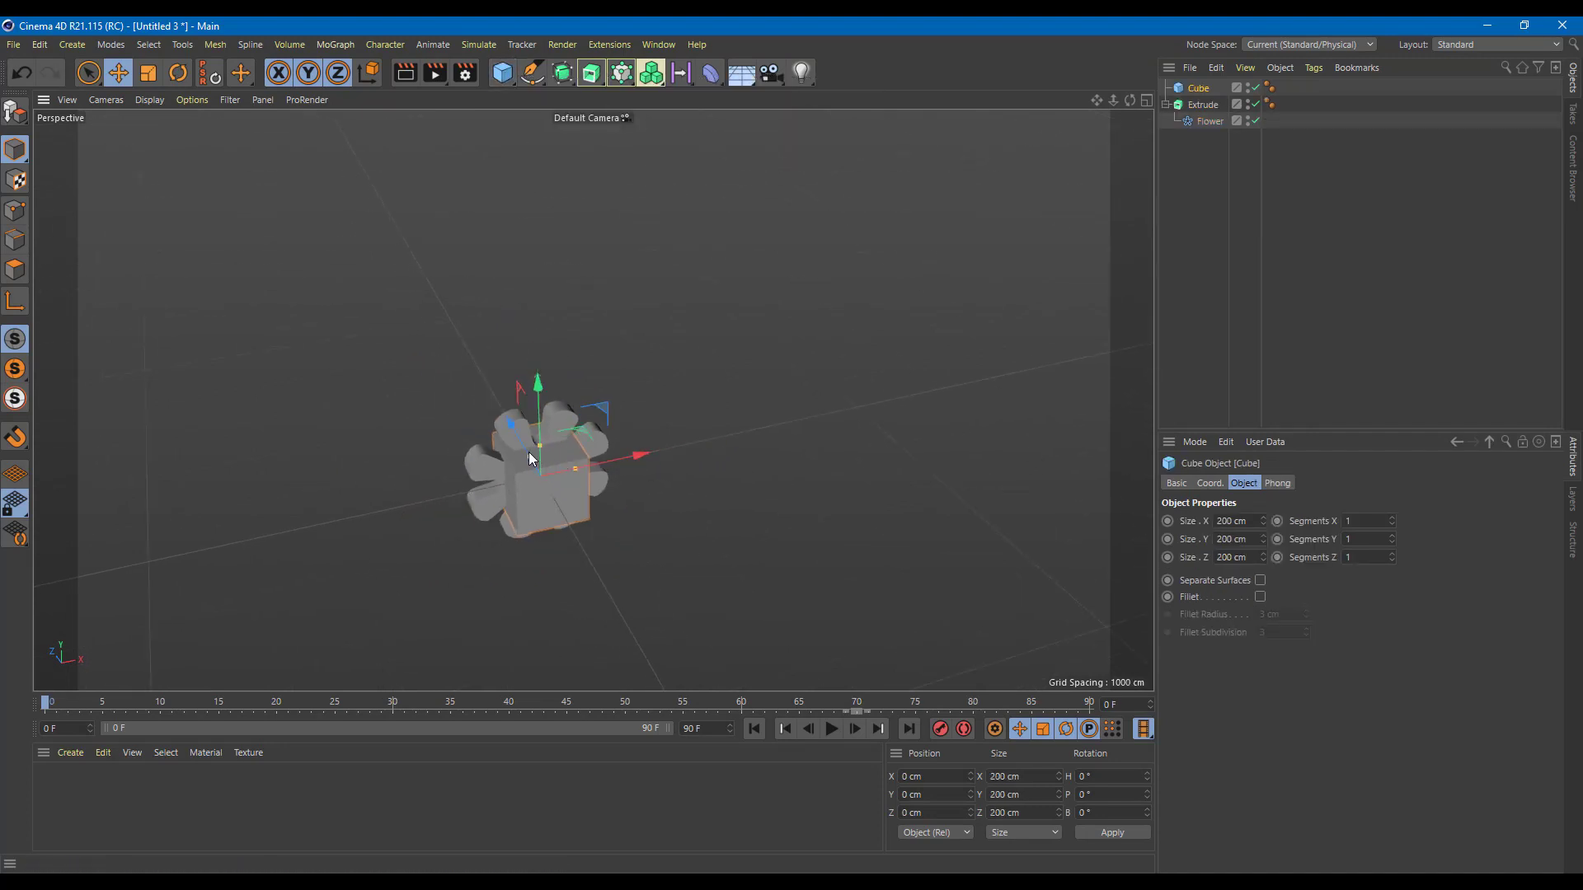
{"action": "left_click_drag", "start_coordinate": [529, 458], "coordinate": [823, 469]}
{"action": "left_click_drag", "start_coordinate": [753, 576], "coordinate": [476, 577]}
{"action": "key", "text": "ctrl+z"}
{"action": "left_click_drag", "start_coordinate": [908, 478], "coordinate": [851, 510], "text": "alt"}
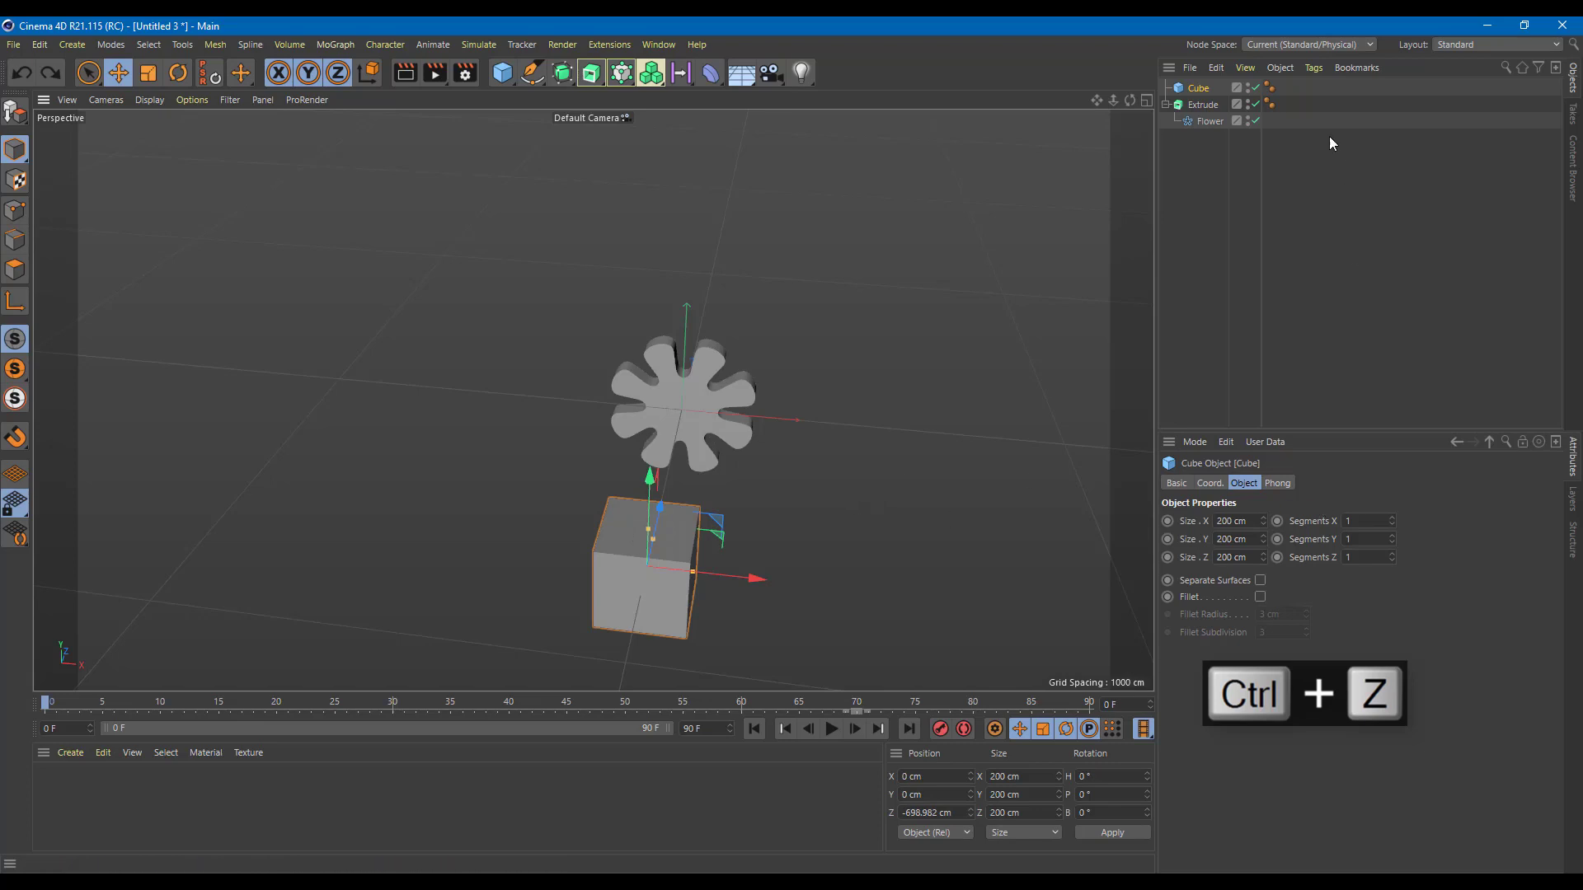
Test the cube's X movement, undo it, and set the cube's P.X coordinate as the driver
{"action": "left_click", "coordinate": [1198, 89]}
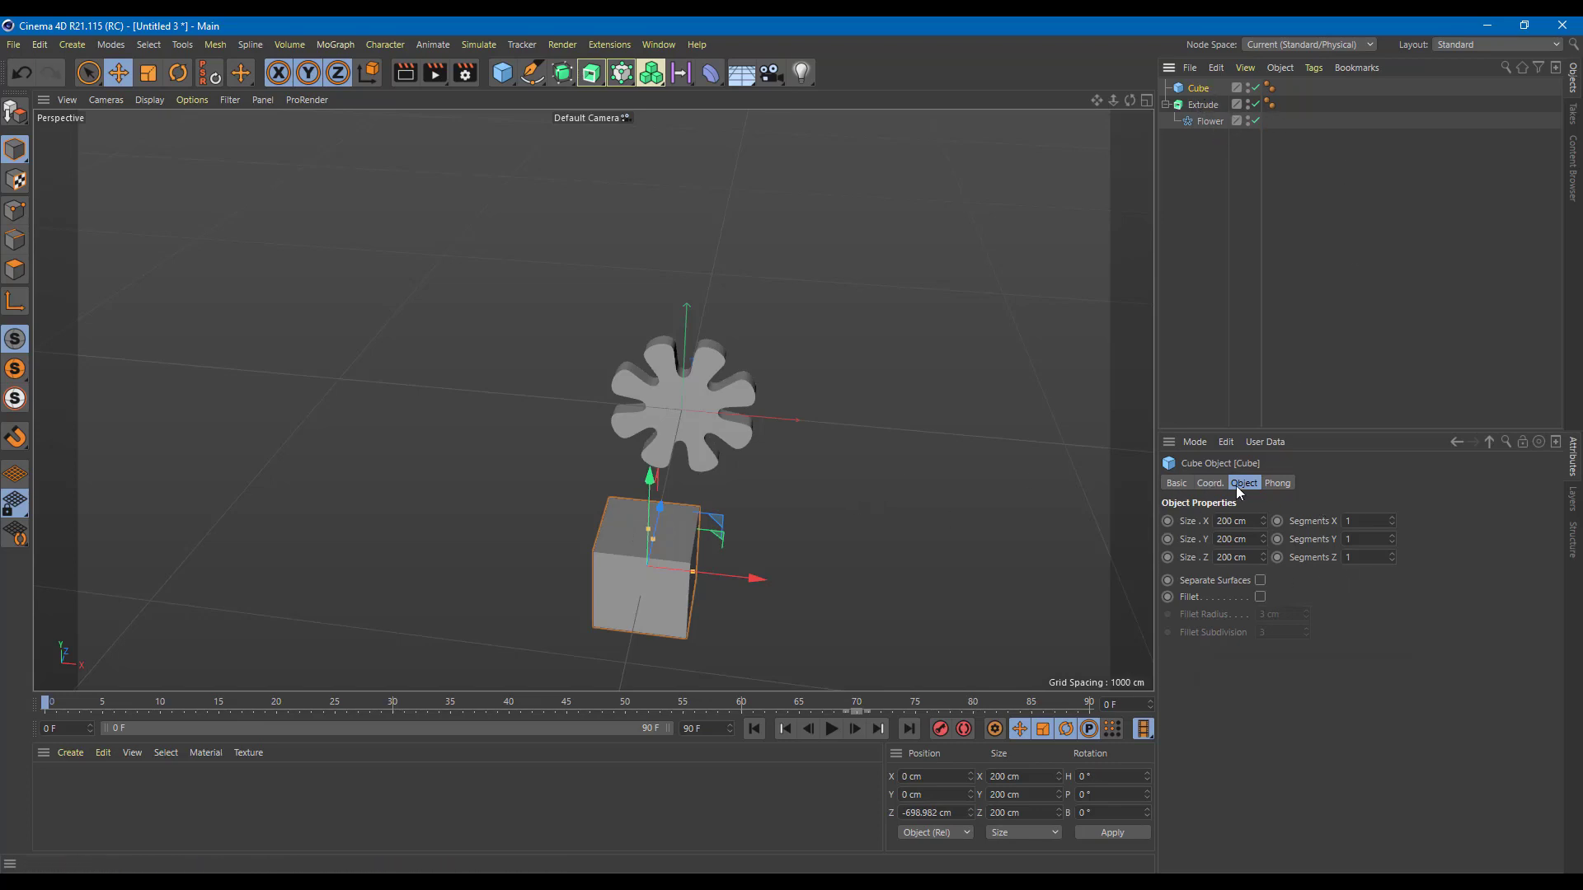
{"action": "left_click", "coordinate": [1210, 483]}
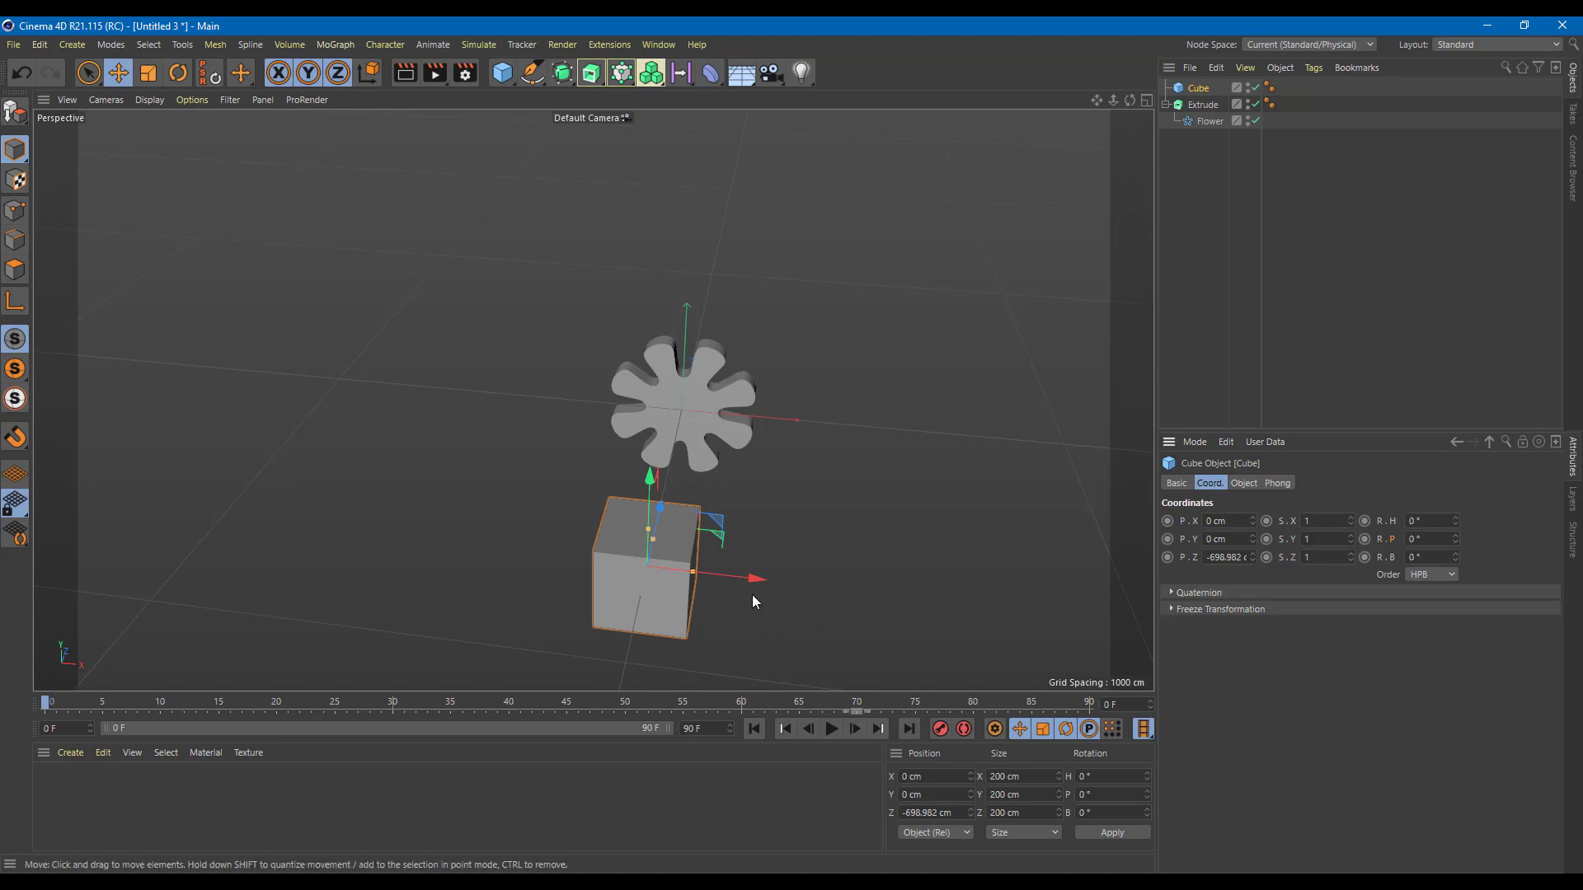
{"action": "left_click_drag", "start_coordinate": [752, 582], "coordinate": [724, 575]}
{"action": "key", "text": "ctrl+z"}
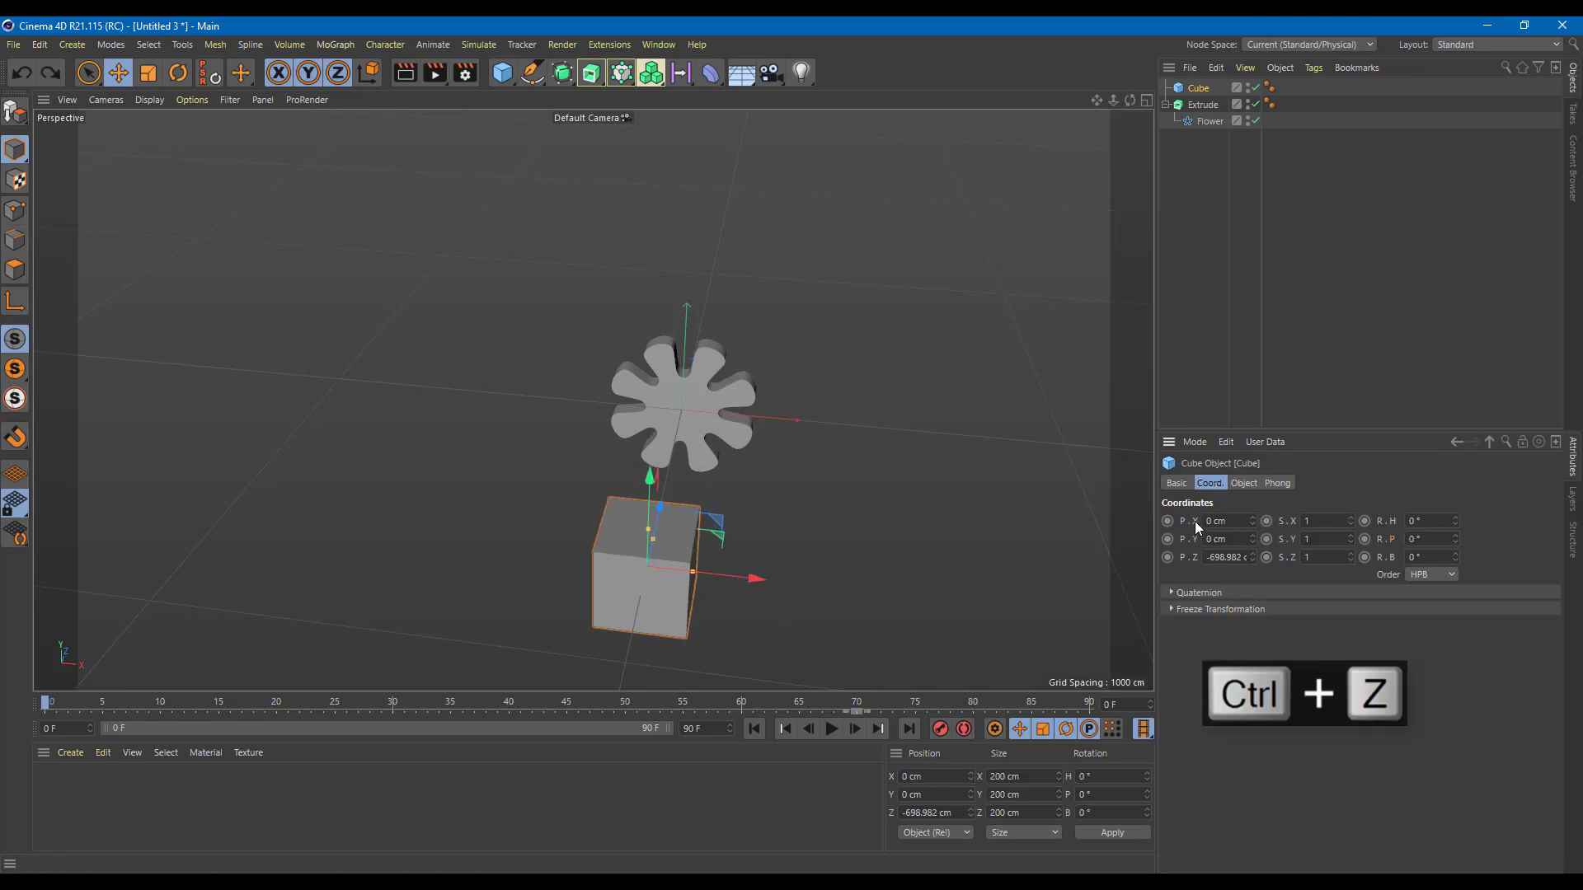
{"action": "right_click", "coordinate": [1197, 528]}
{"action": "mouse_move", "coordinate": [1270, 550]}
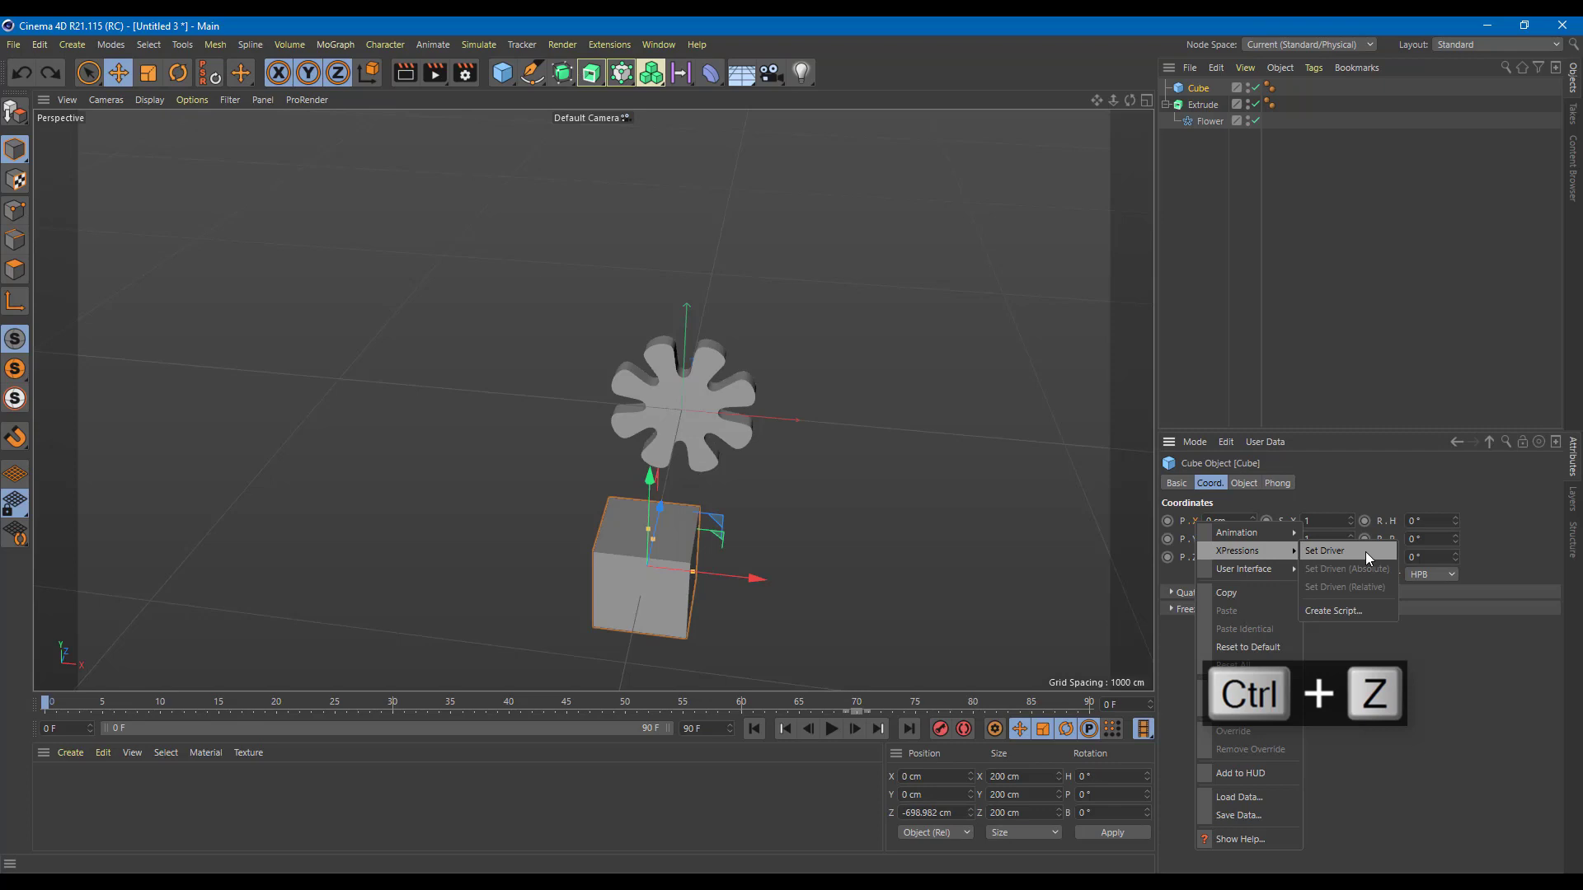
{"action": "left_click", "coordinate": [1364, 552]}
Try rotating the extruded flower about its bank axis (B) and undo the rotation
{"action": "left_click", "coordinate": [736, 404]}
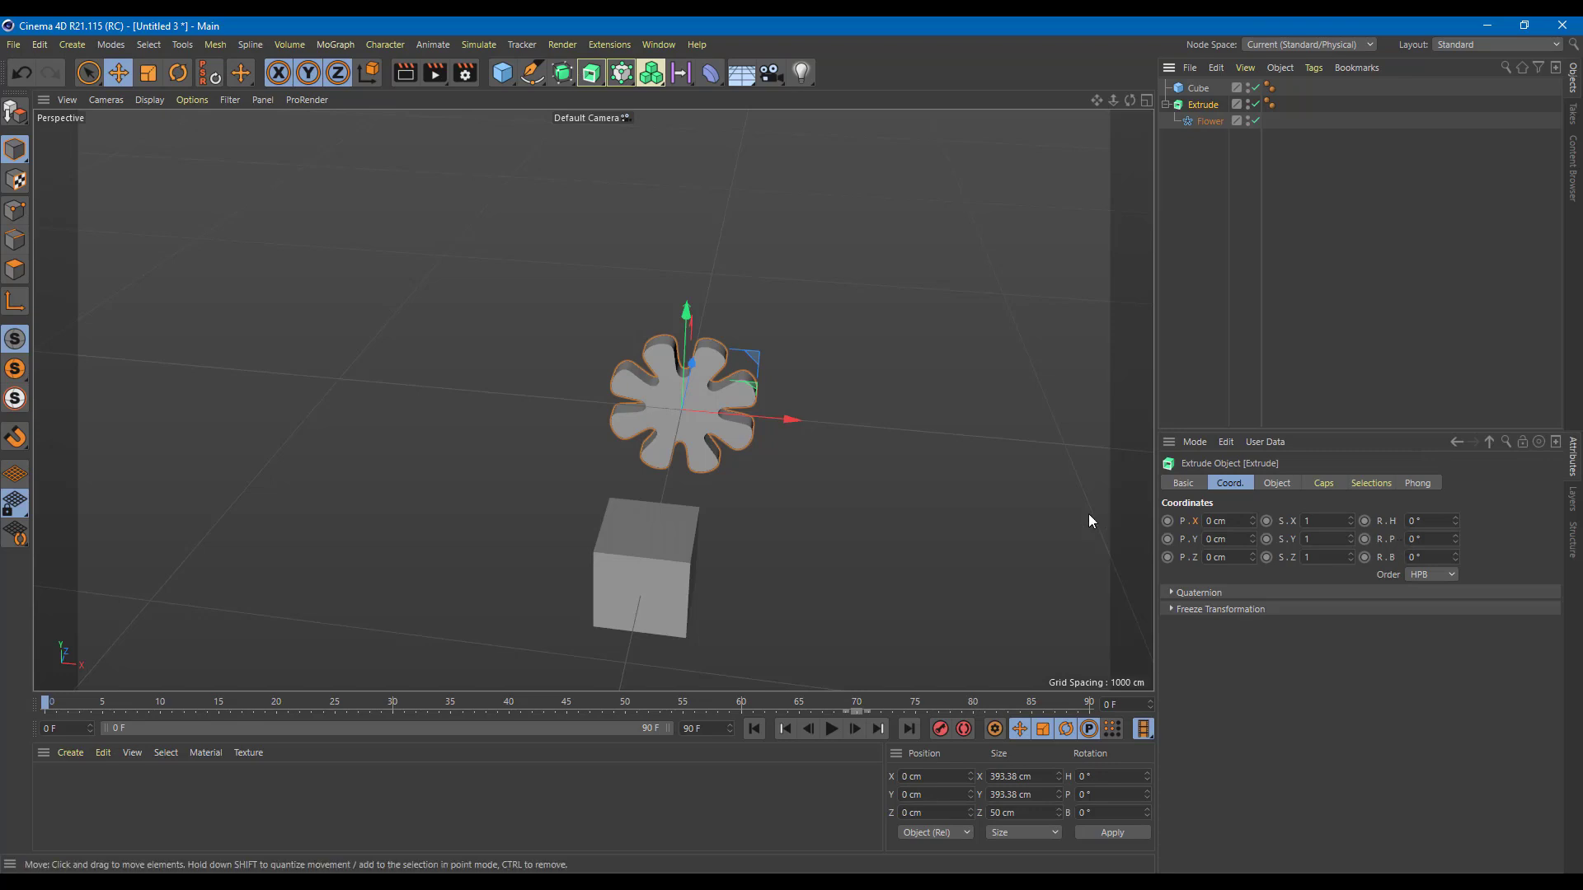
{"action": "left_click", "coordinate": [178, 73]}
{"action": "left_click_drag", "start_coordinate": [704, 357], "coordinate": [642, 353]}
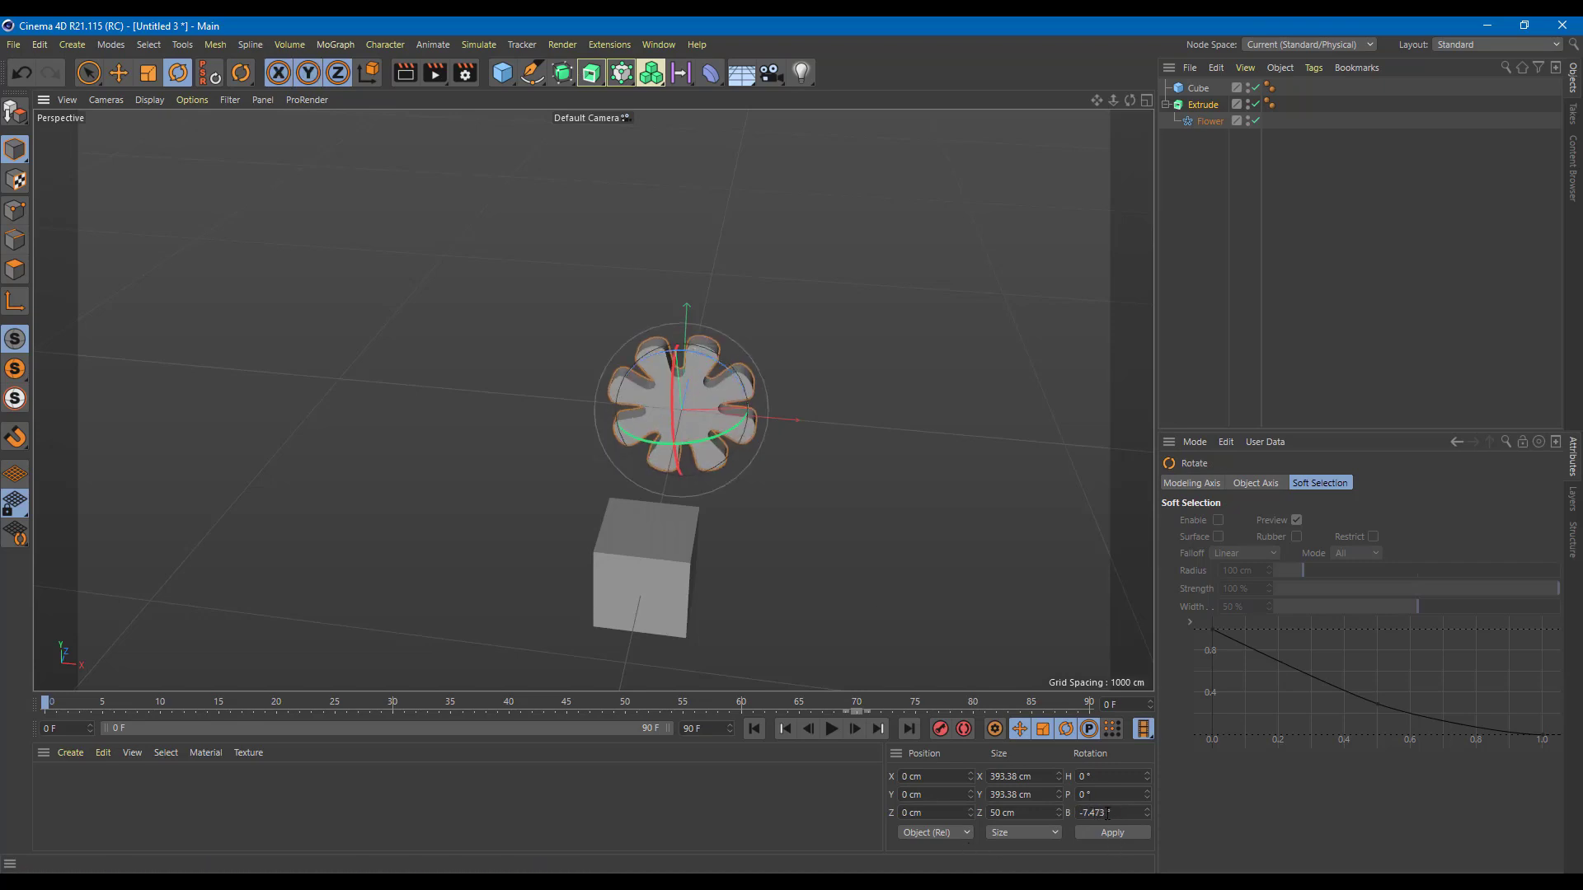
{"action": "key", "text": "ctrl+z"}
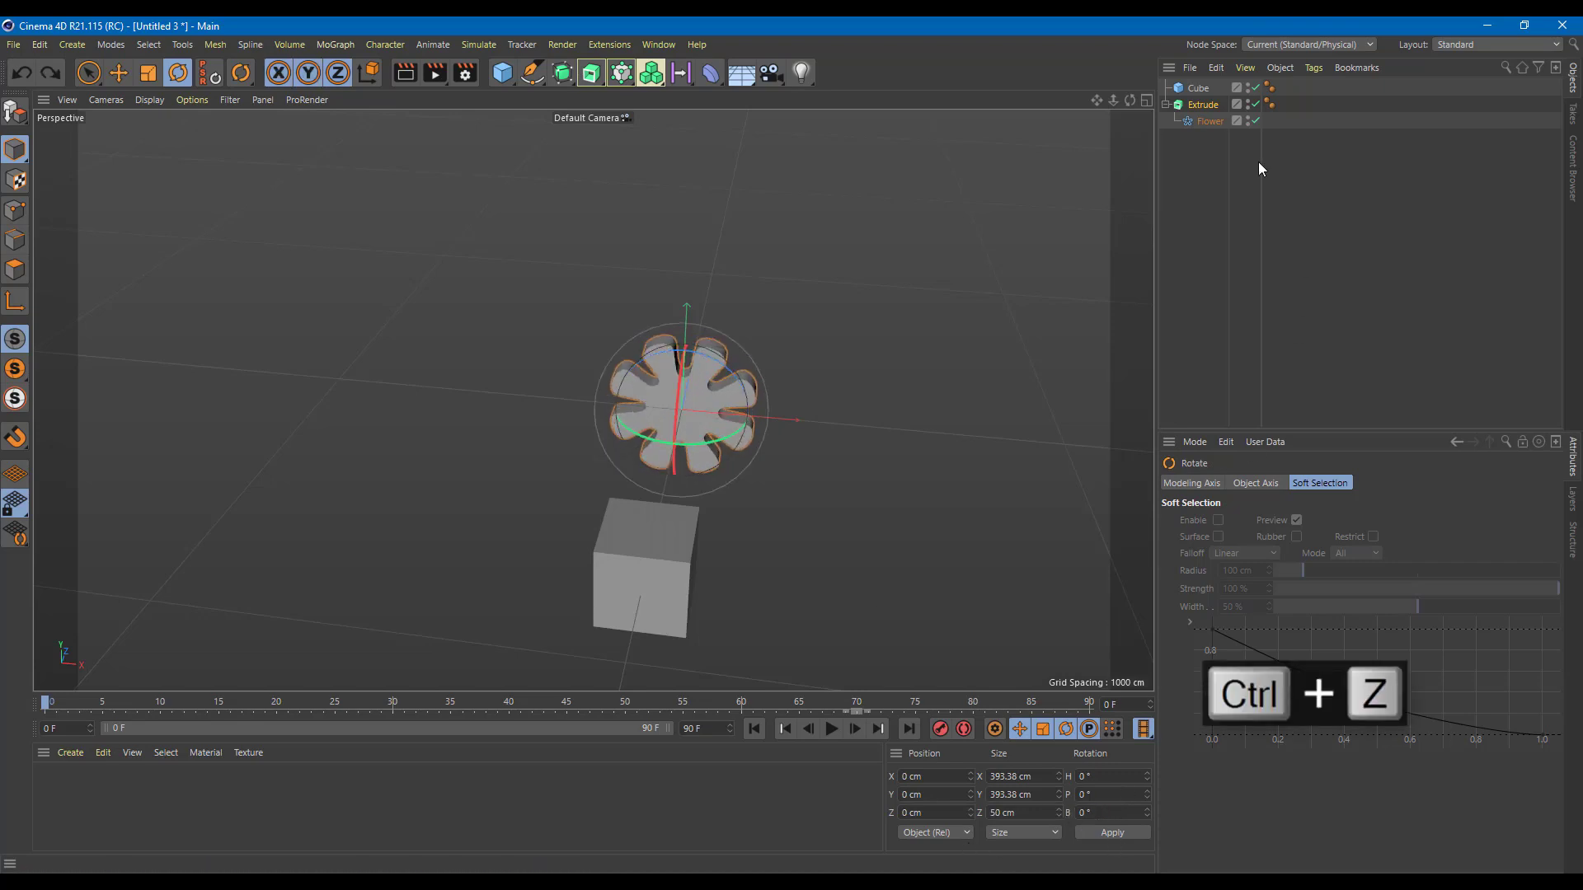
Set the extruded flower's R.B rotation as driven (Relative) by the cube's X position
{"action": "left_click", "coordinate": [1204, 107]}
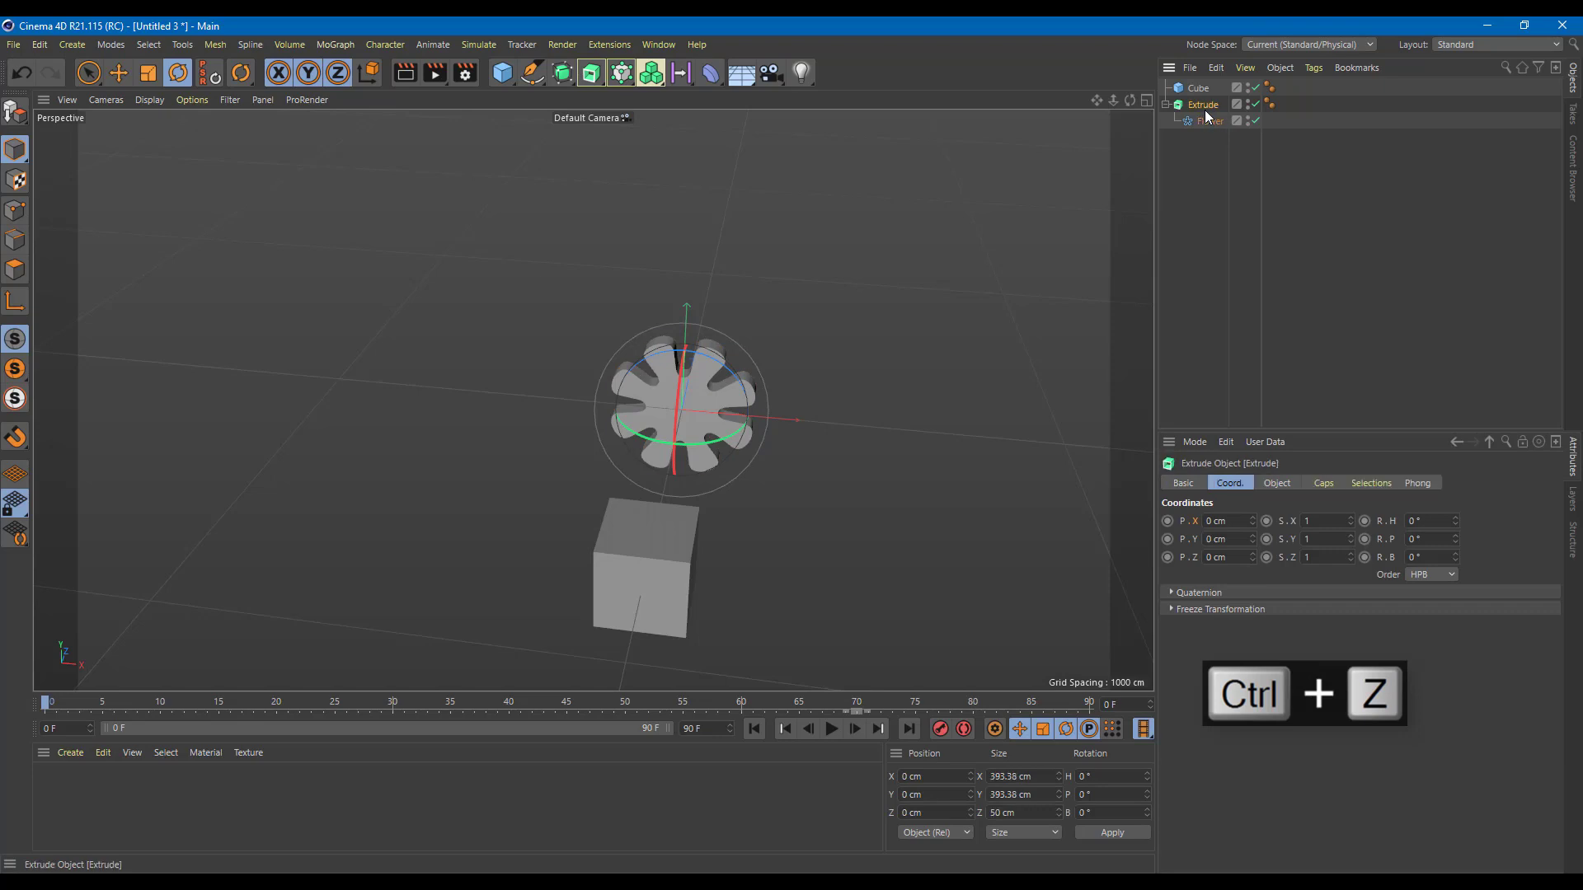
{"action": "right_click", "coordinate": [1394, 566]}
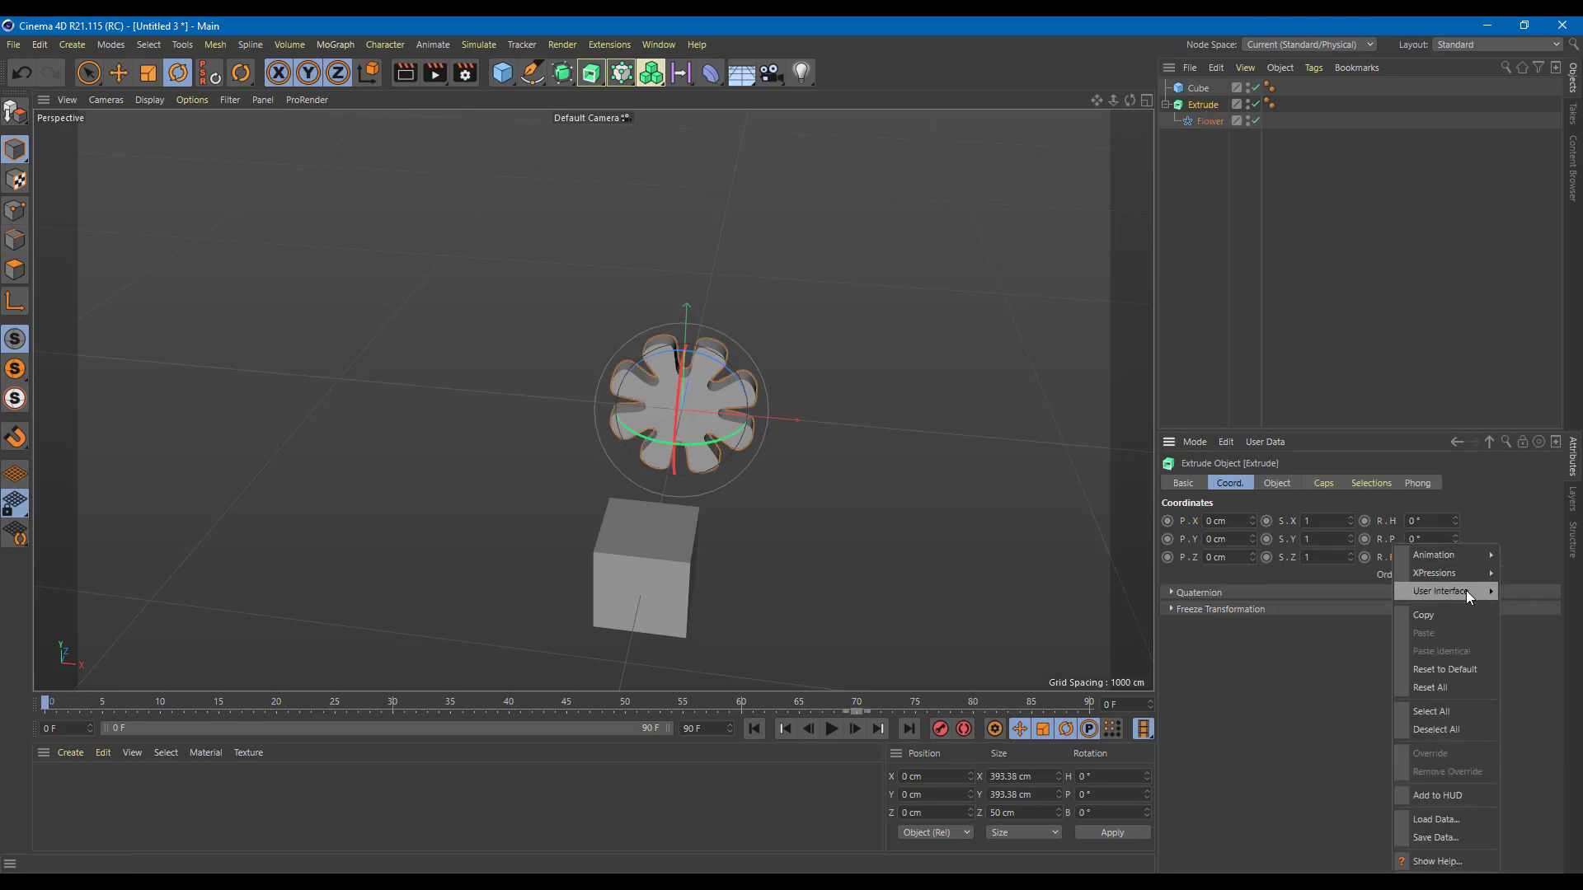
{"action": "mouse_move", "coordinate": [1462, 572]}
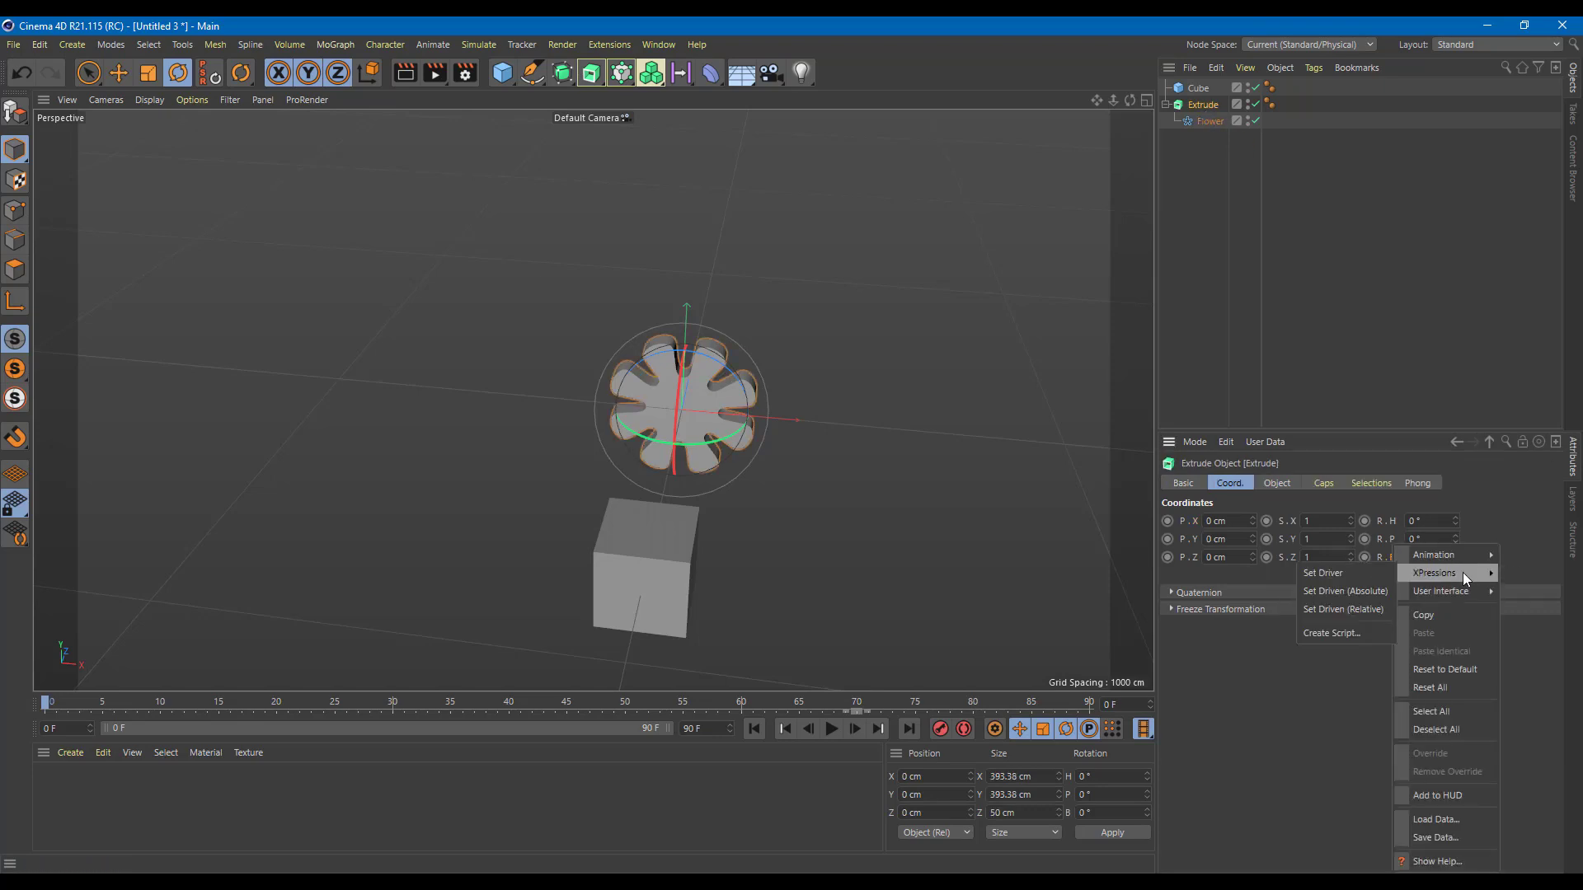
{"action": "left_click", "coordinate": [1353, 612]}
Try moving the cube along X to test the flower's driven rotation, and undo the move
{"action": "left_click_drag", "start_coordinate": [948, 472], "coordinate": [532, 488], "text": "alt"}
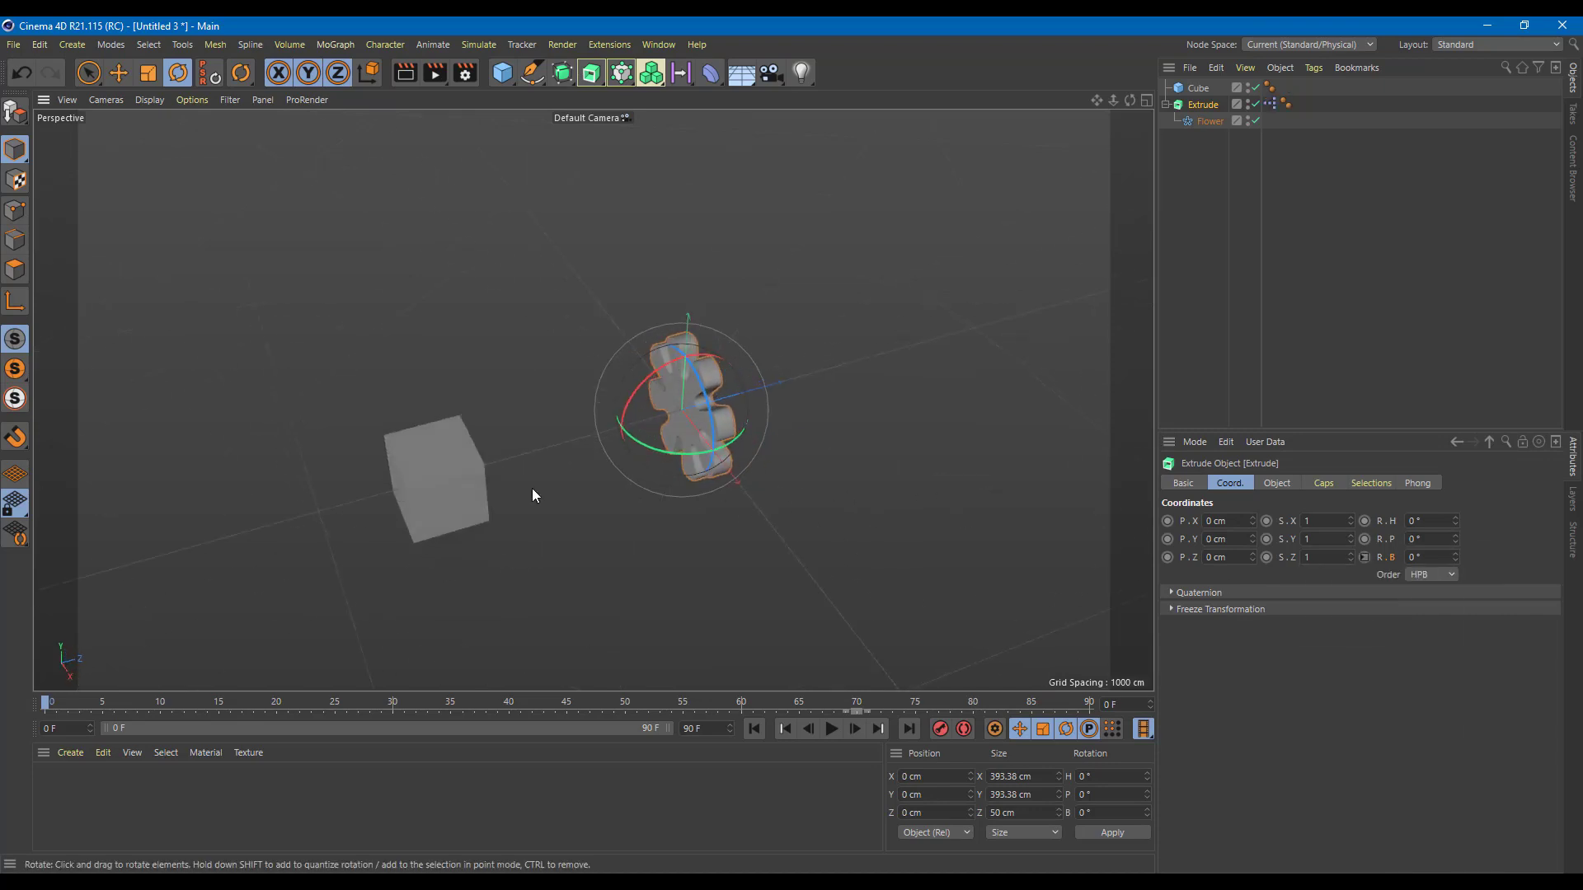
{"action": "left_click", "coordinate": [457, 474]}
{"action": "left_click", "coordinate": [119, 73]}
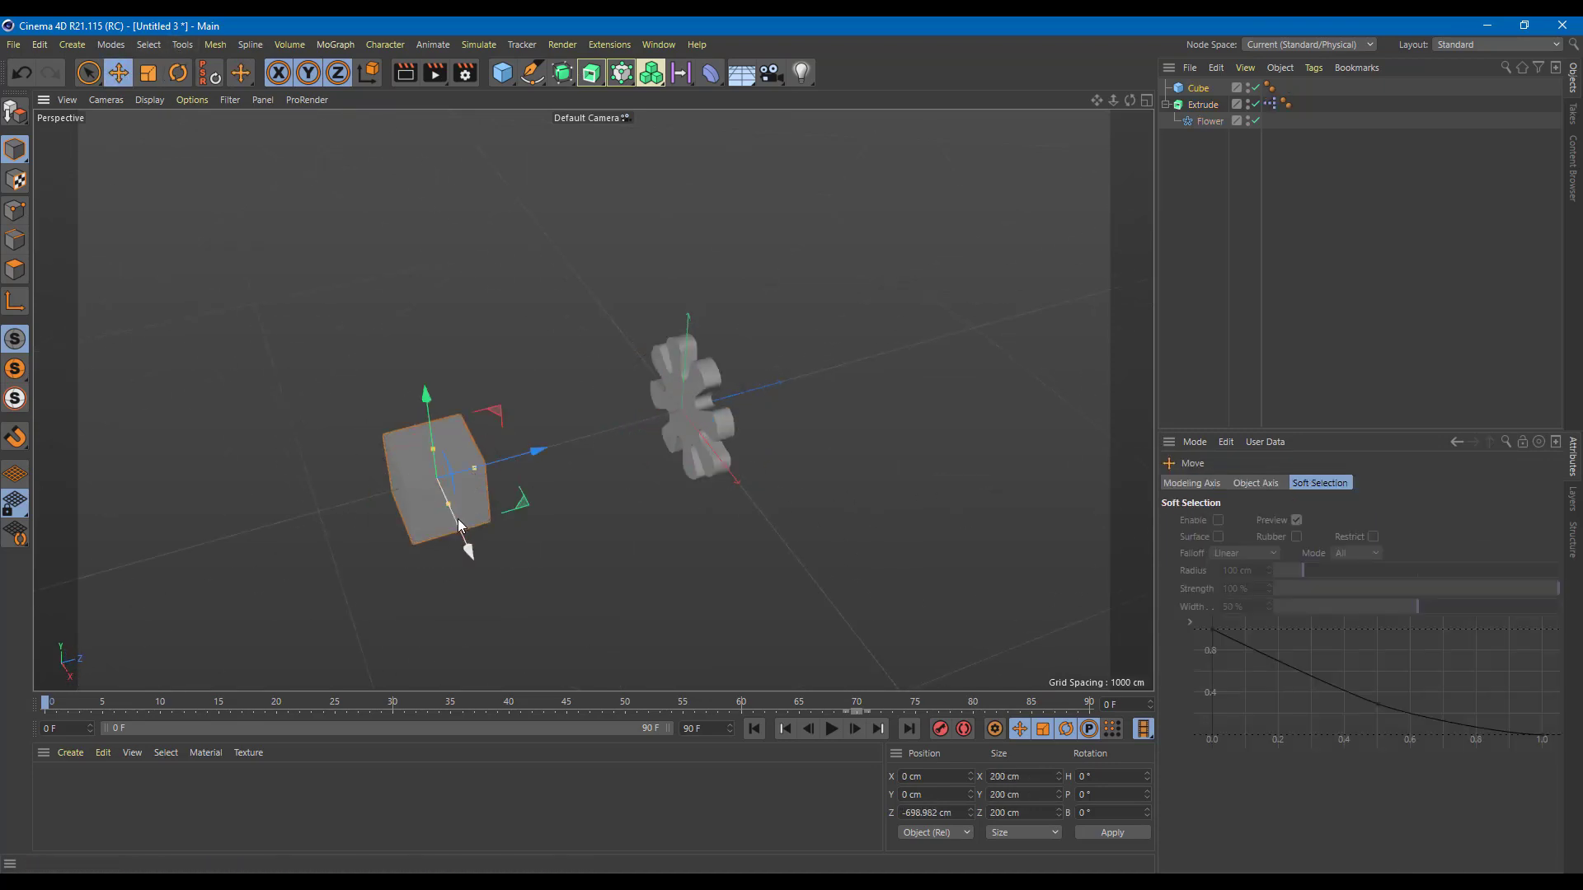
{"action": "mouse_move", "coordinate": [457, 517]}
{"action": "left_mouse_down"}
{"action": "mouse_move", "coordinate": [417, 442]}
{"action": "mouse_move", "coordinate": [441, 542]}
{"action": "left_mouse_up"}
{"action": "key", "text": "ctrl+z"}
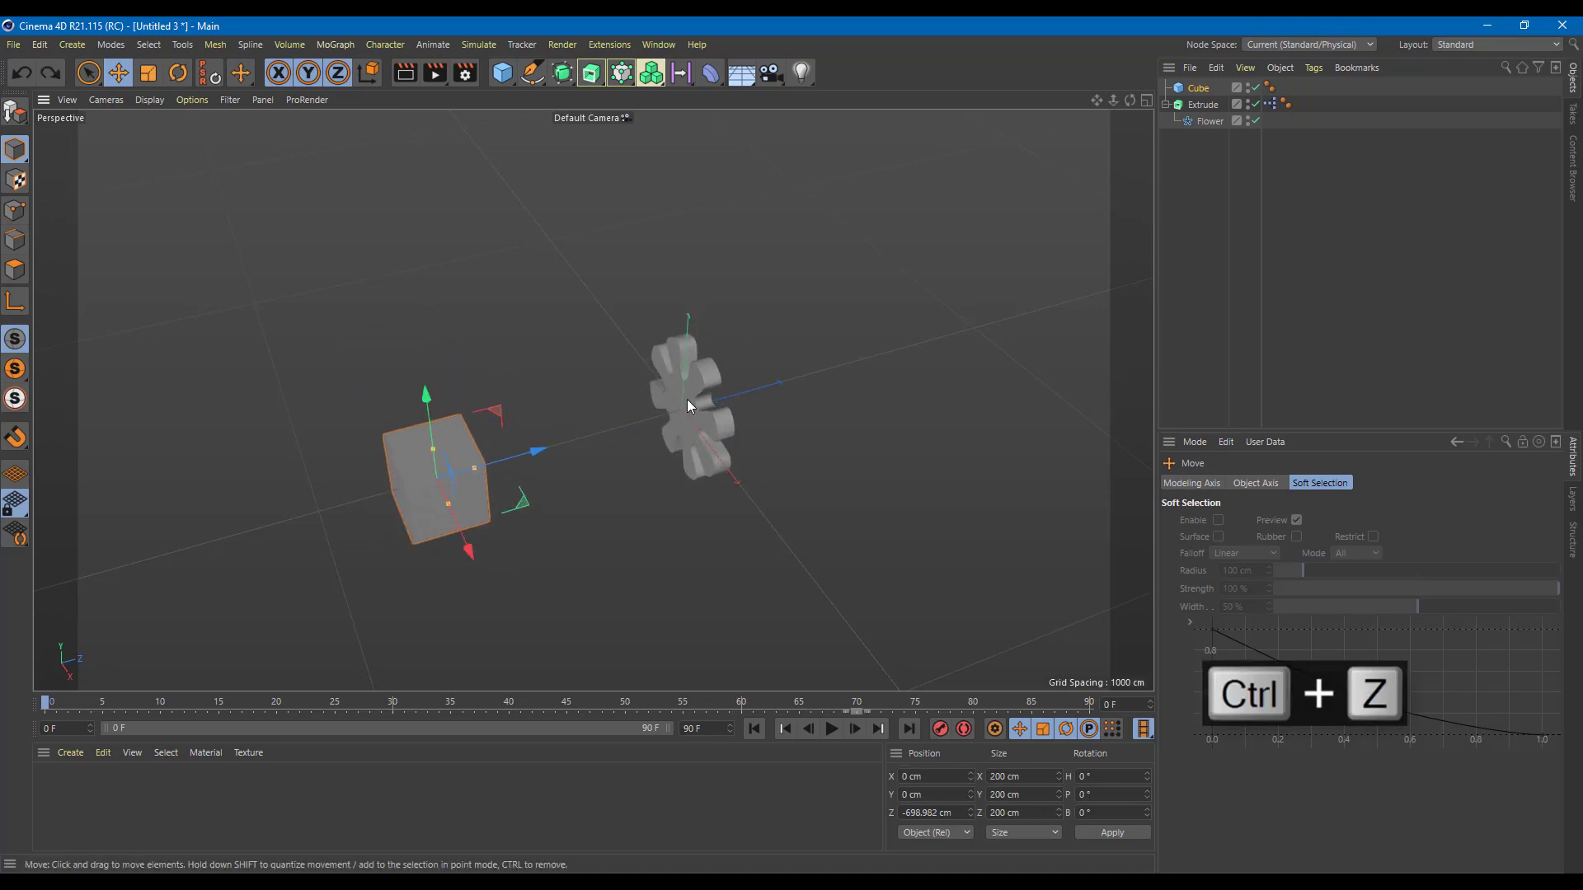
Duplicate the extruded flower twice along Z, placing the copies at about 86 cm and 169 cm
{"action": "left_click", "coordinate": [715, 401]}
{"action": "left_click_drag", "start_coordinate": [761, 387], "coordinate": [839, 392], "text": "ctrl"}
{"action": "scroll", "coordinate": [816, 404], "scroll_direction": "up", "scroll_amount": 3}
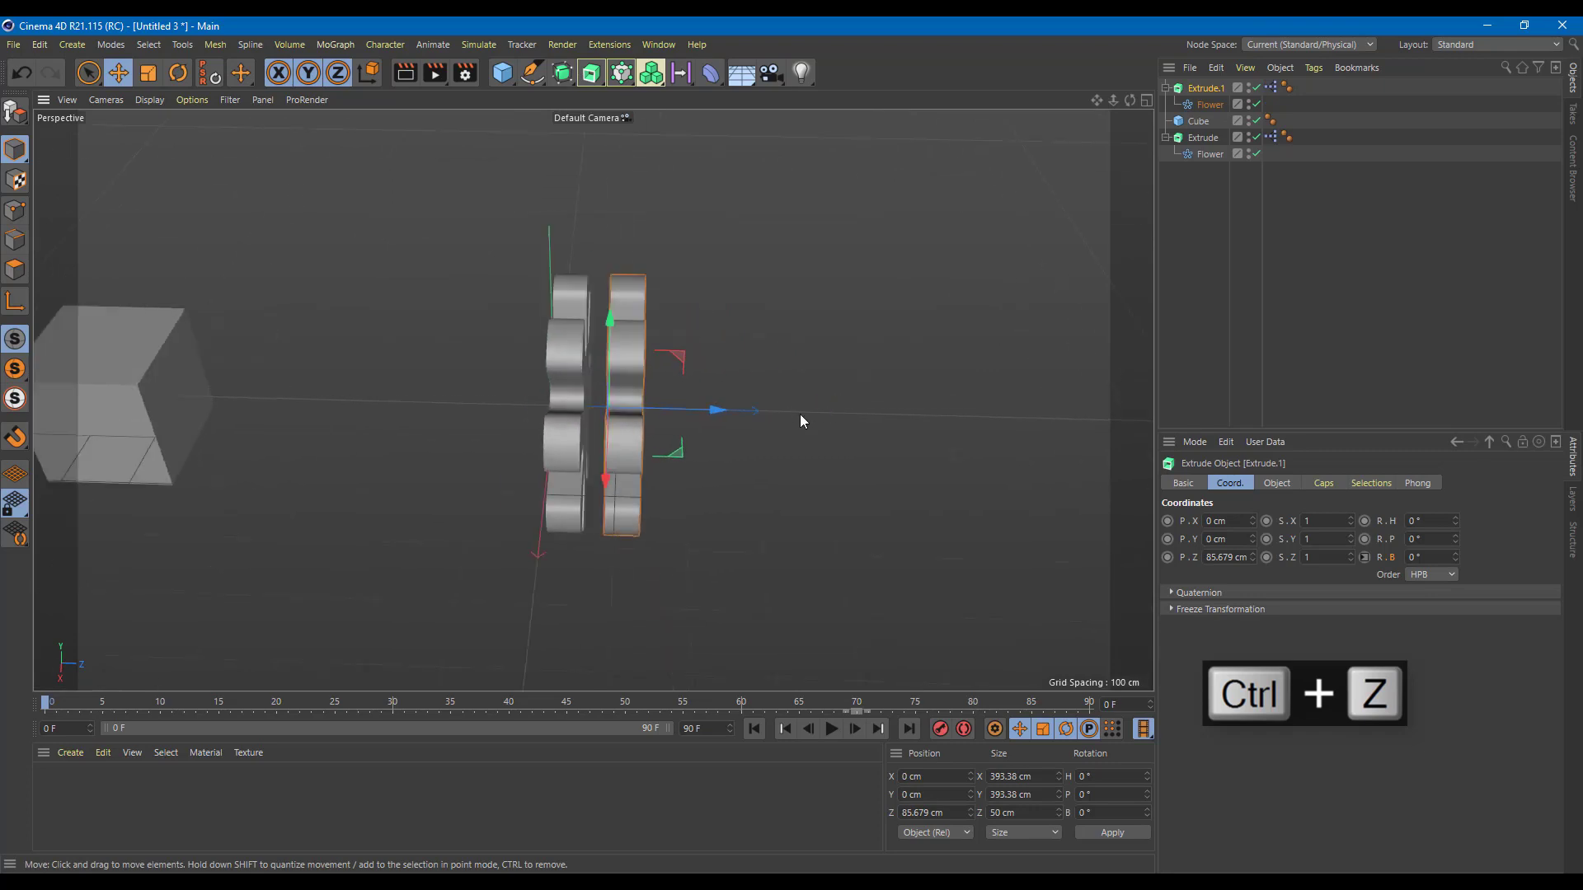
{"action": "left_click_drag", "start_coordinate": [722, 413], "coordinate": [781, 417], "text": "ctrl"}
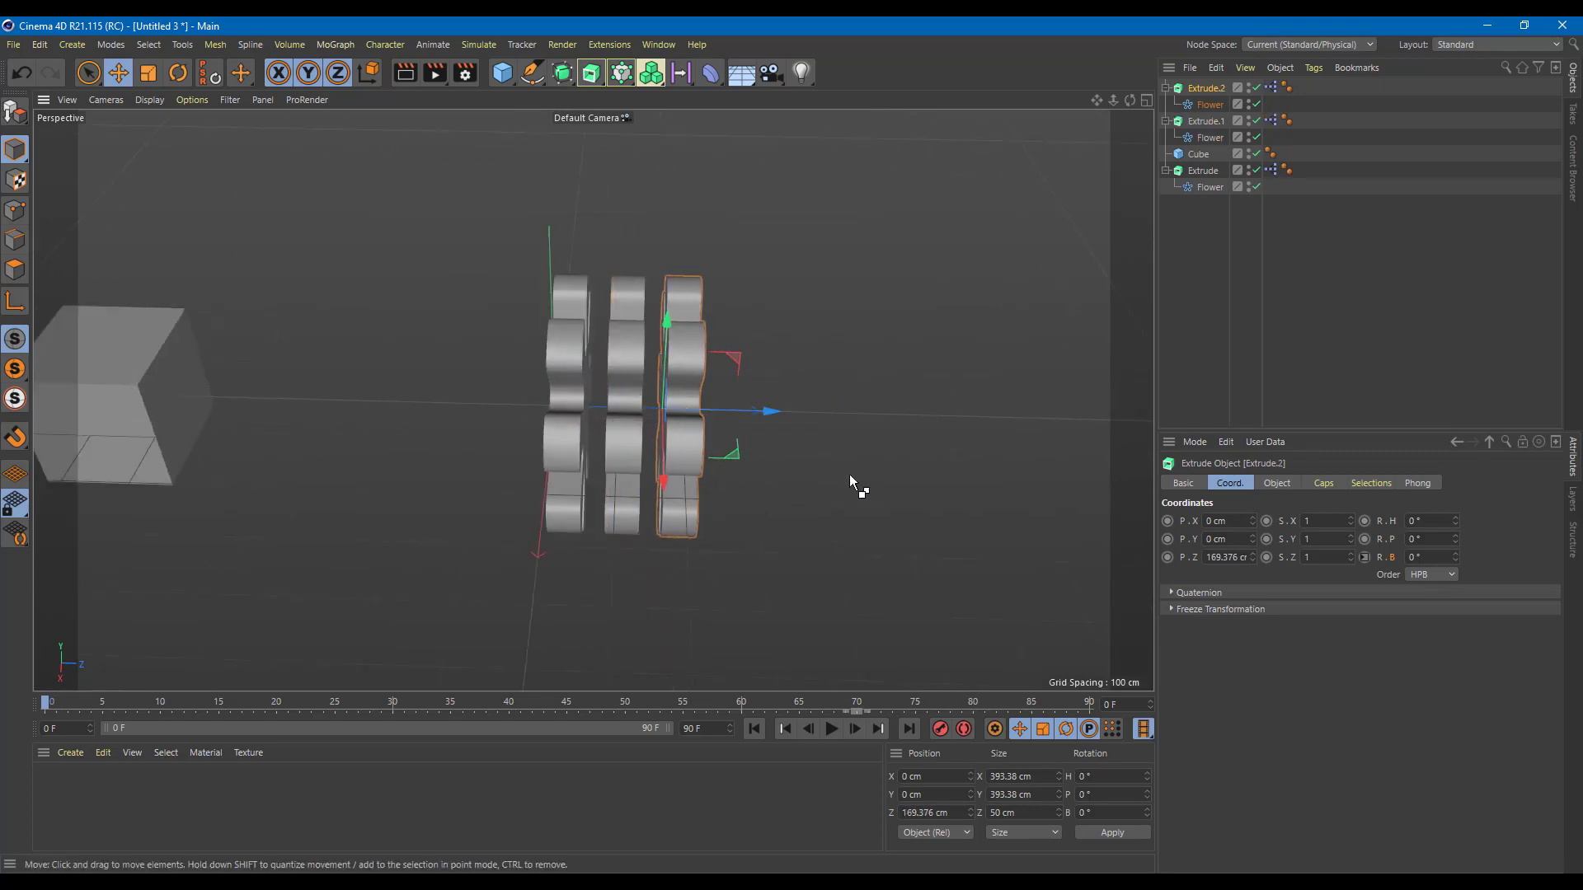
Duplicate all three extruded flowers together along Z to form a row of six, and clear the selection
{"action": "left_click_drag", "start_coordinate": [858, 599], "coordinate": [679, 441]}
{"action": "key", "text": "ctrl+z"}
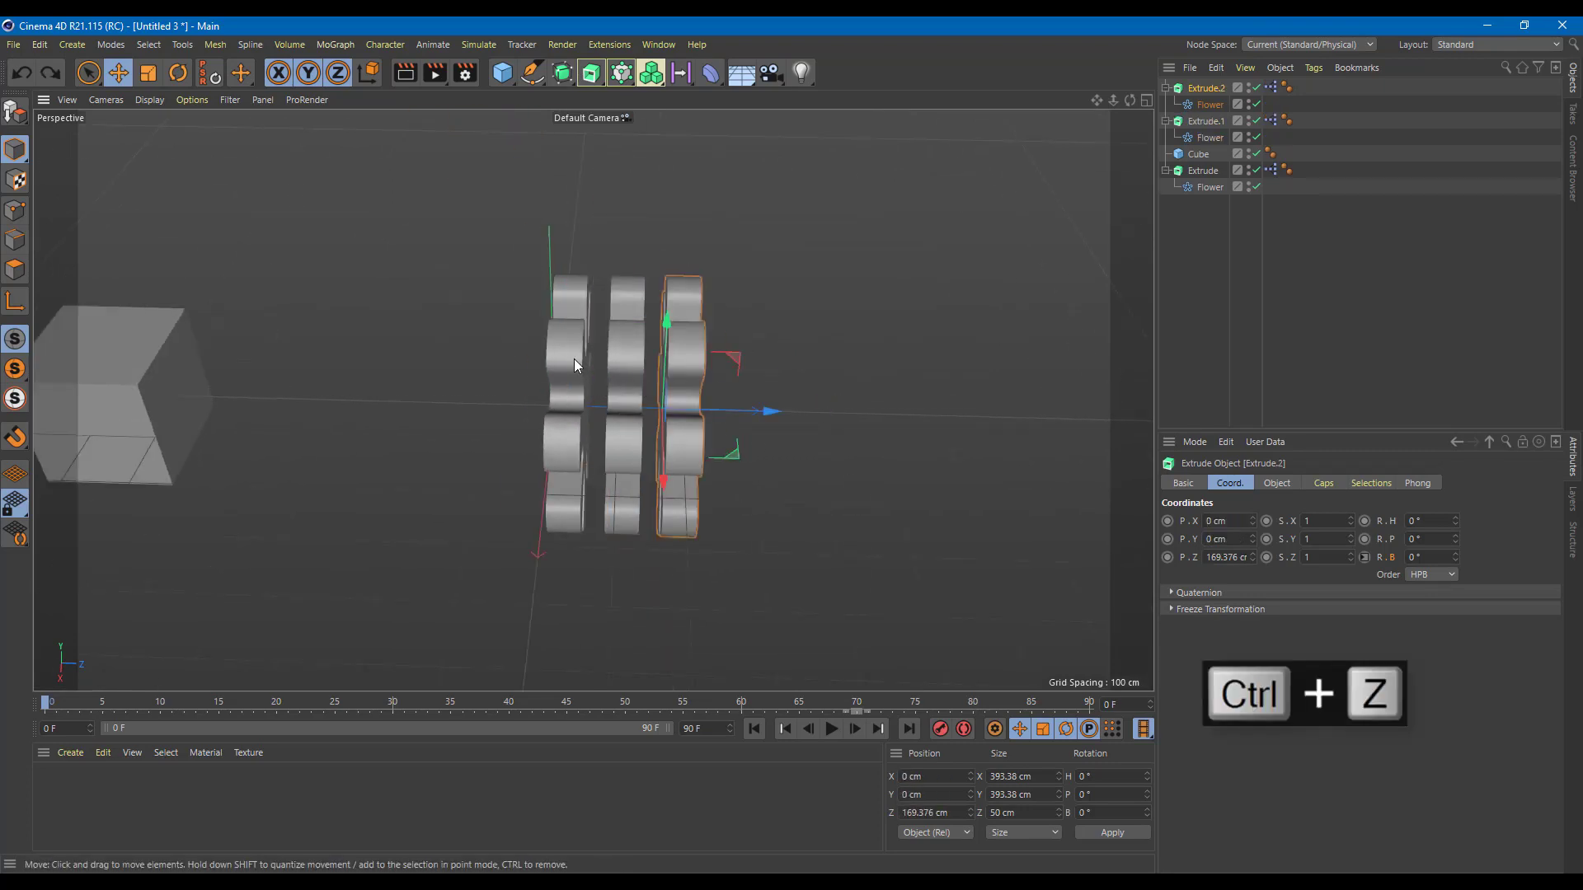
{"action": "left_click", "coordinate": [574, 360], "text": "shift"}
{"action": "left_click", "coordinate": [638, 378], "text": "shift"}
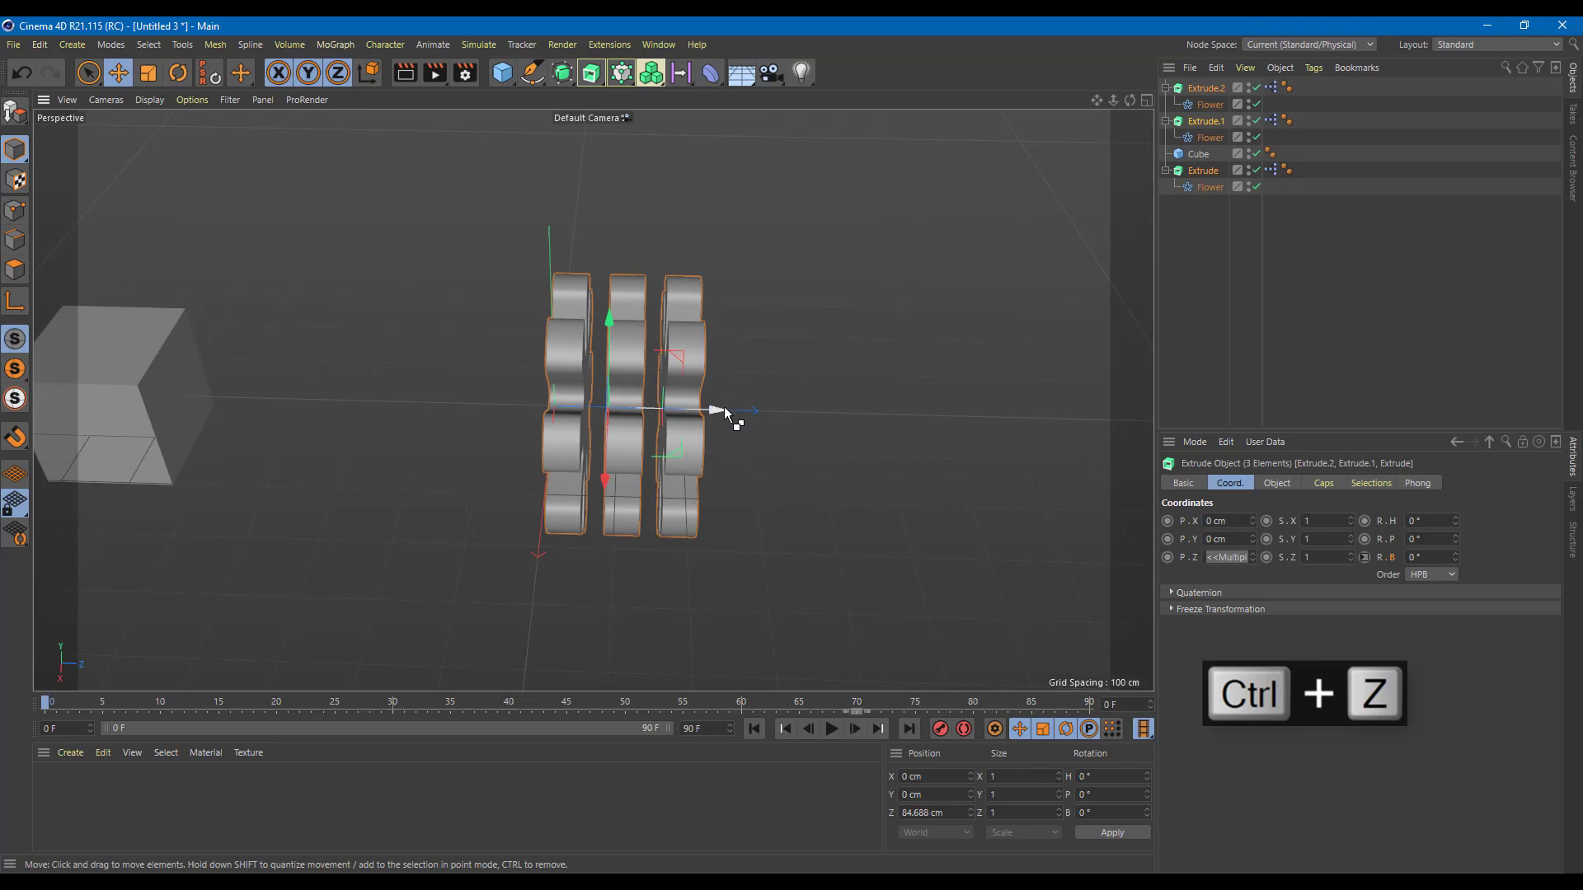
{"action": "left_click_drag", "start_coordinate": [722, 411], "coordinate": [883, 418], "text": "ctrl"}
{"action": "middle_click_drag", "start_coordinate": [953, 452], "coordinate": [816, 521], "text": "alt"}
{"action": "left_click", "coordinate": [1290, 362]}
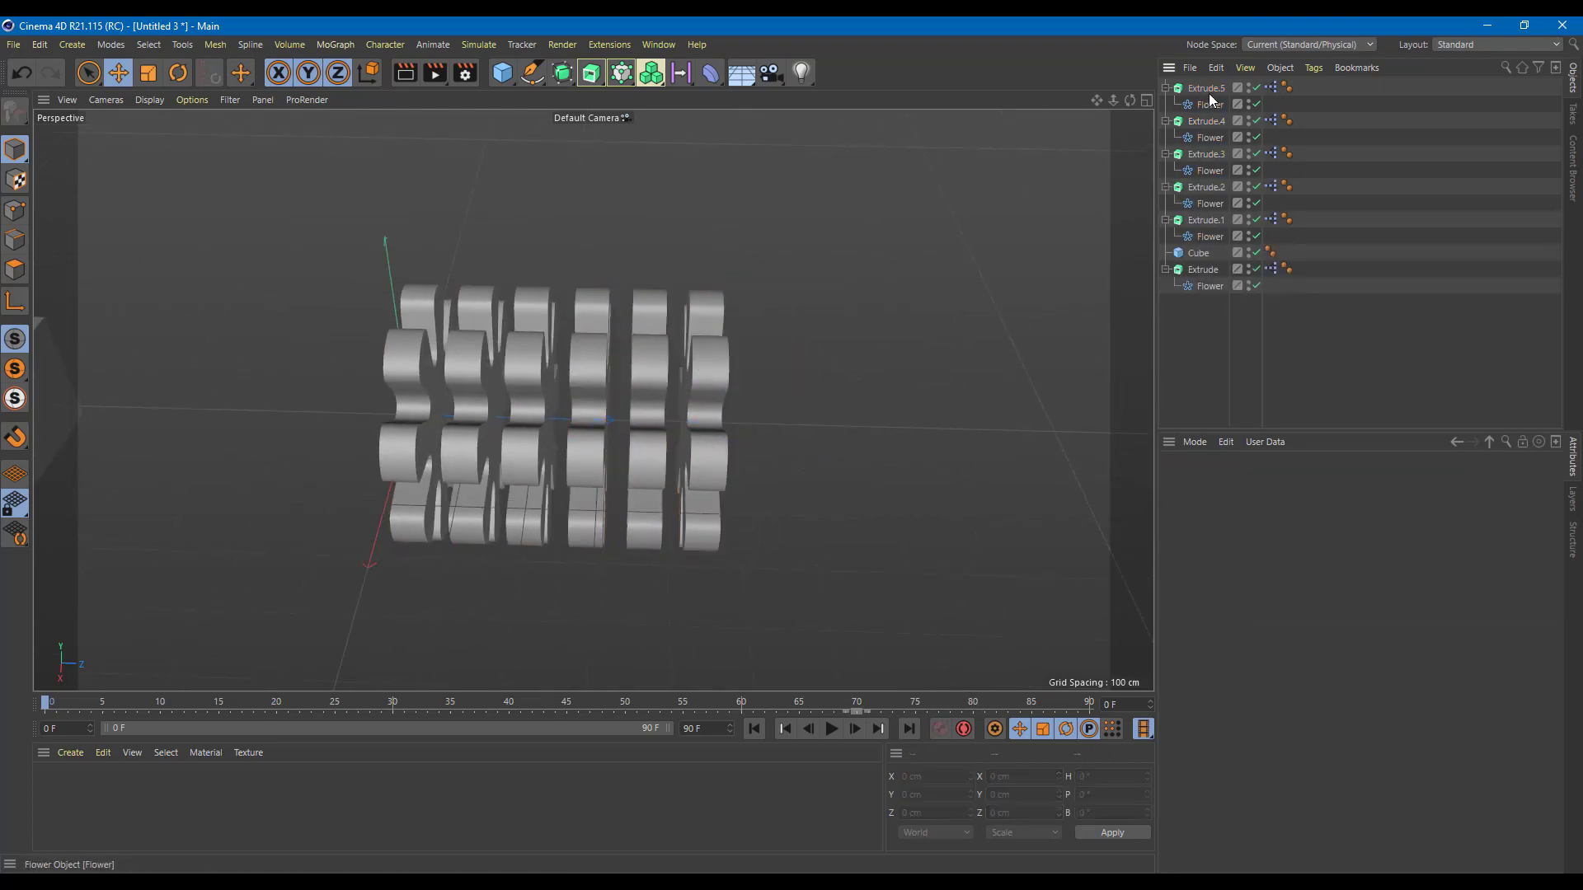
Set the Output Upper of the Range Mapper in Extrude.1's XPresso expression to 300°
{"action": "left_click", "coordinate": [1215, 223]}
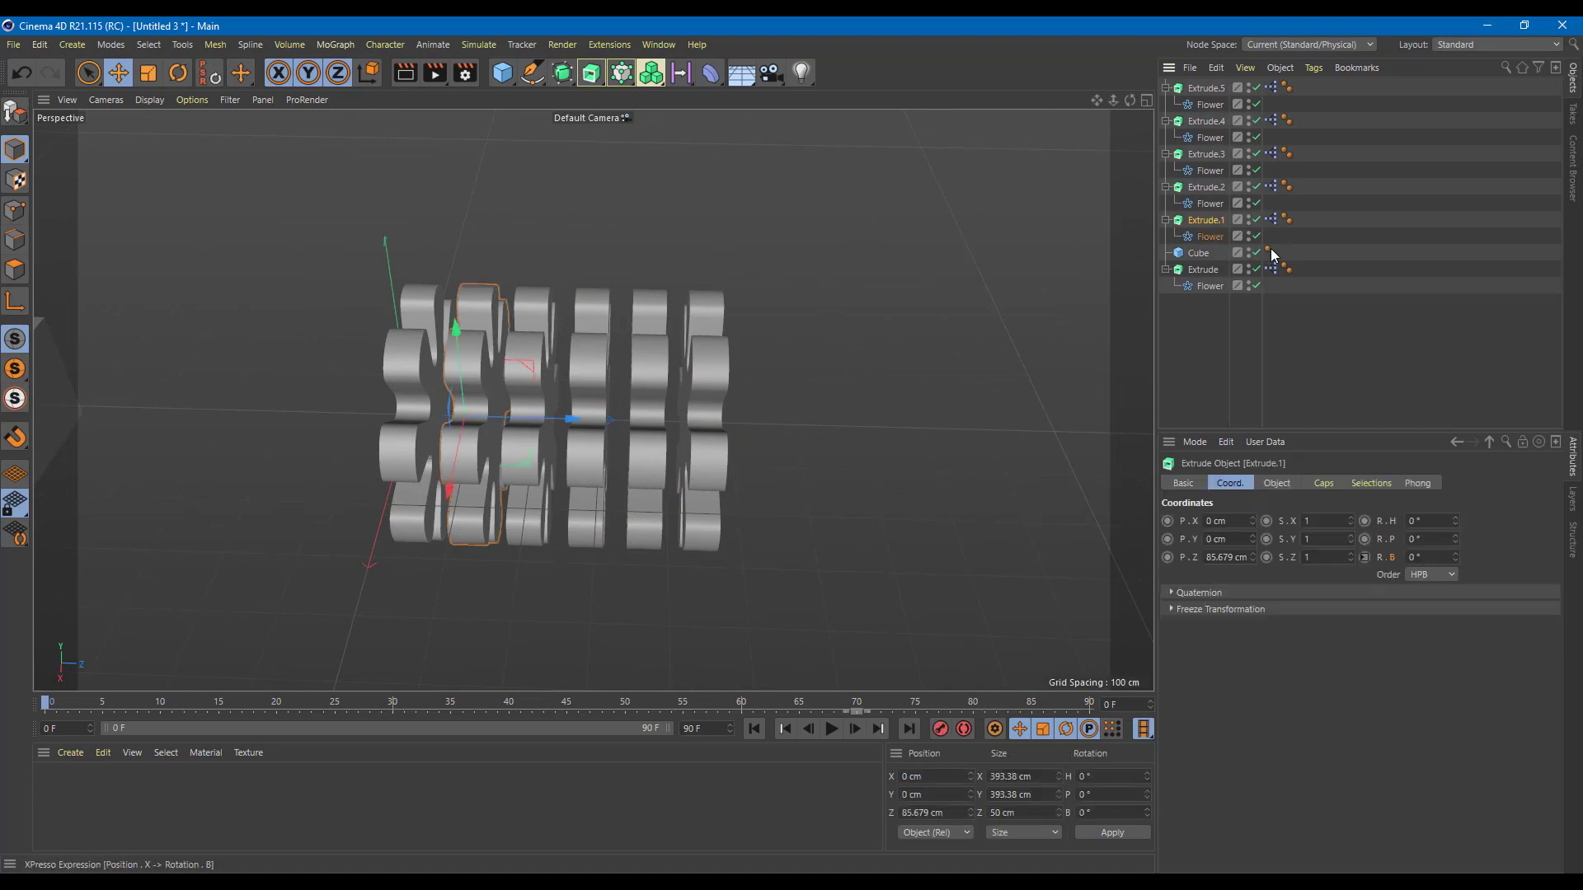
{"action": "left_click", "coordinate": [1271, 270]}
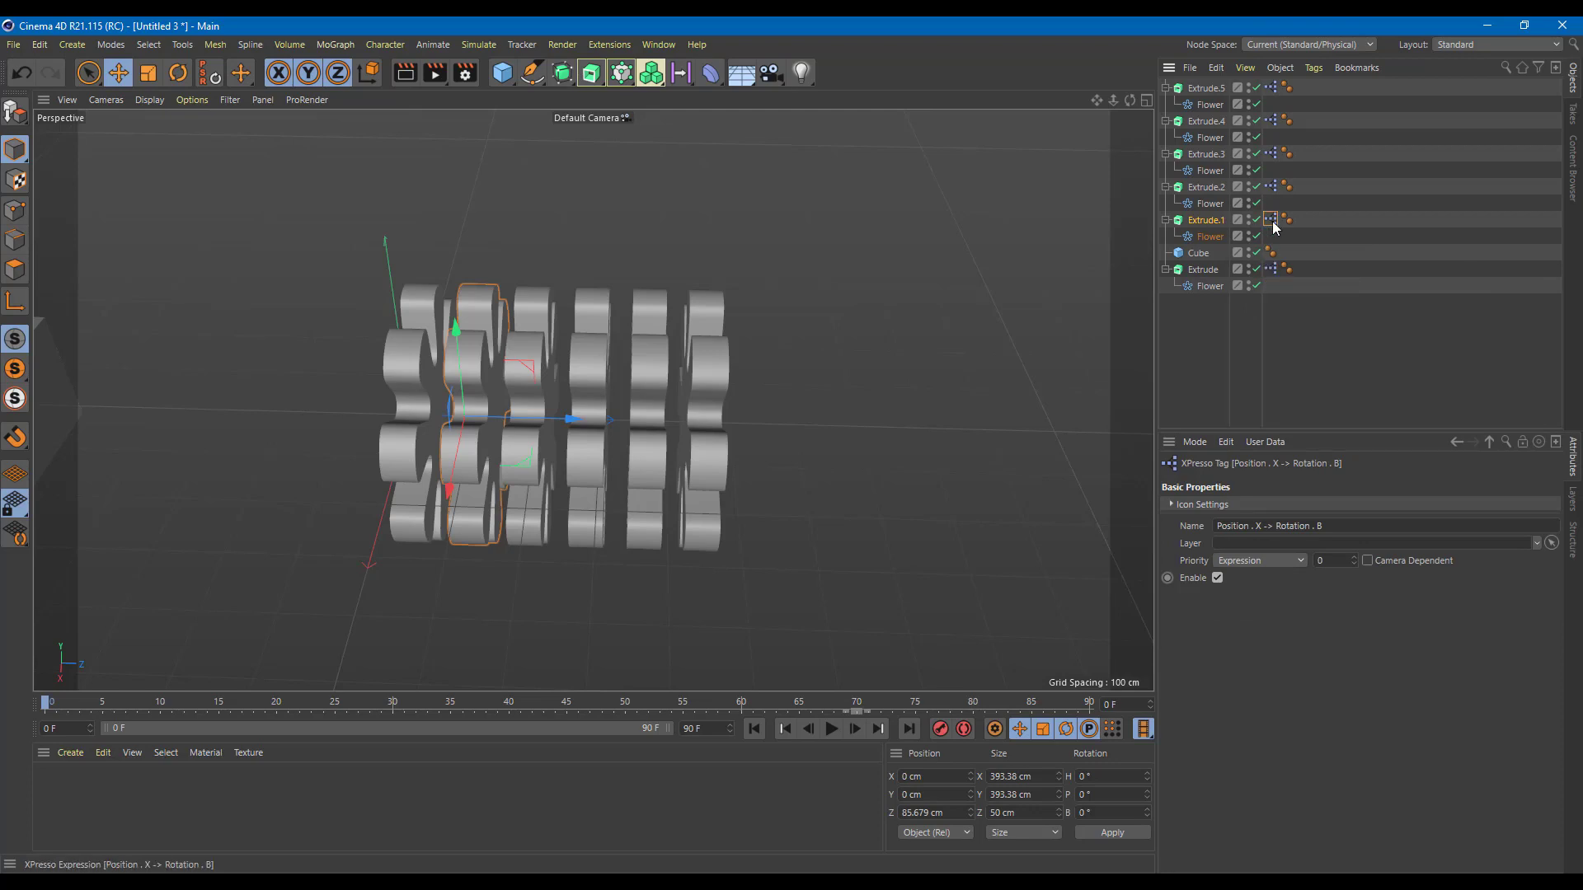
{"action": "double_click", "coordinate": [1271, 221]}
{"action": "left_click", "coordinate": [1283, 284]}
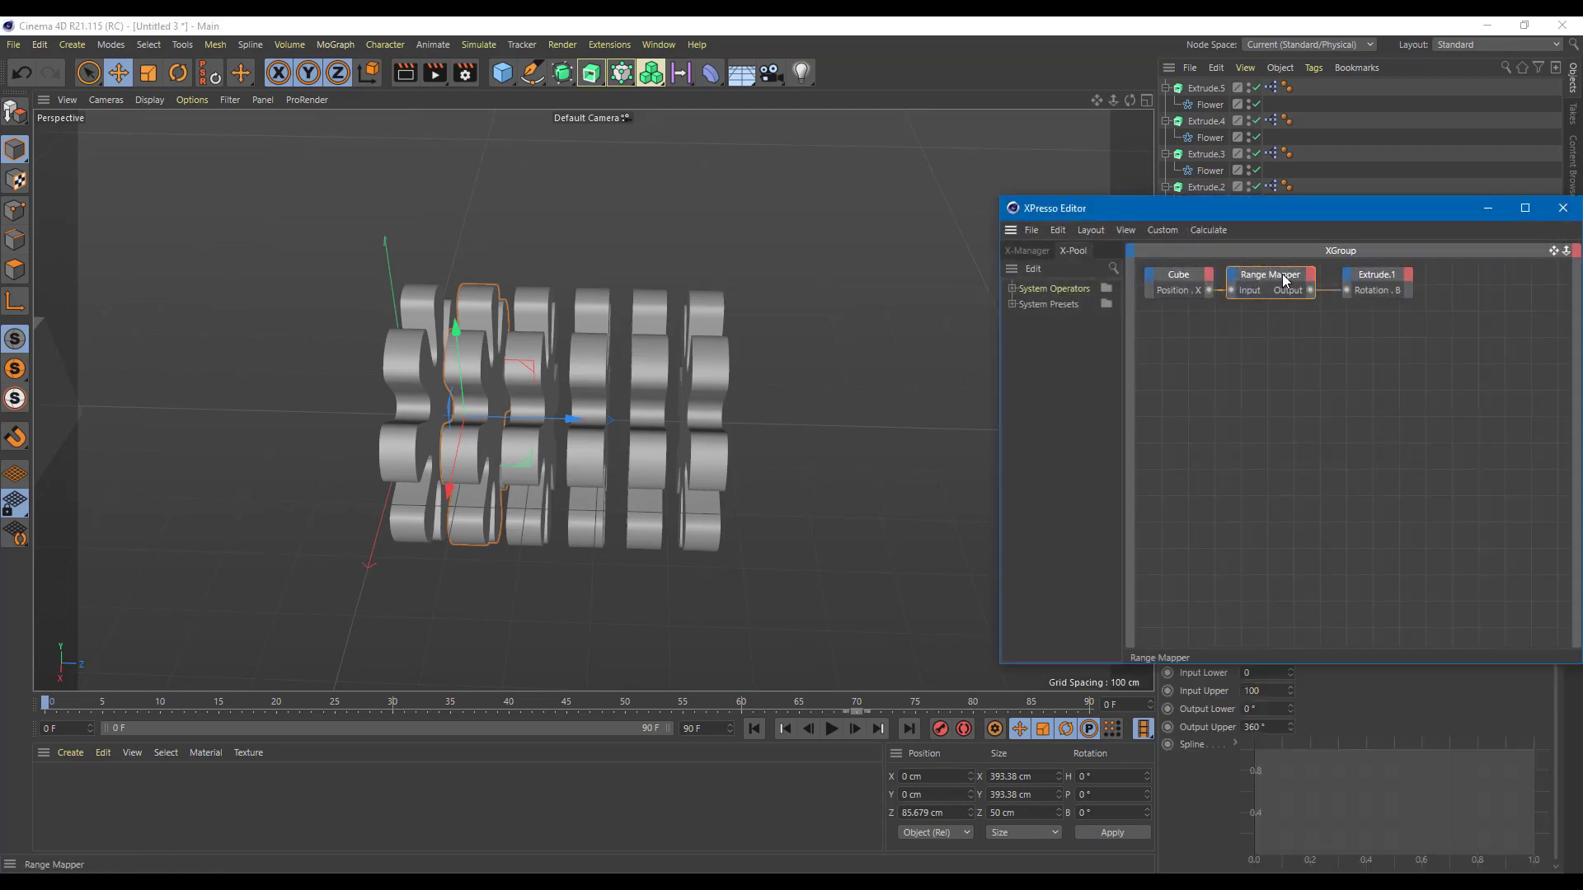
{"action": "left_click_drag", "start_coordinate": [1293, 211], "coordinate": [1085, 115]}
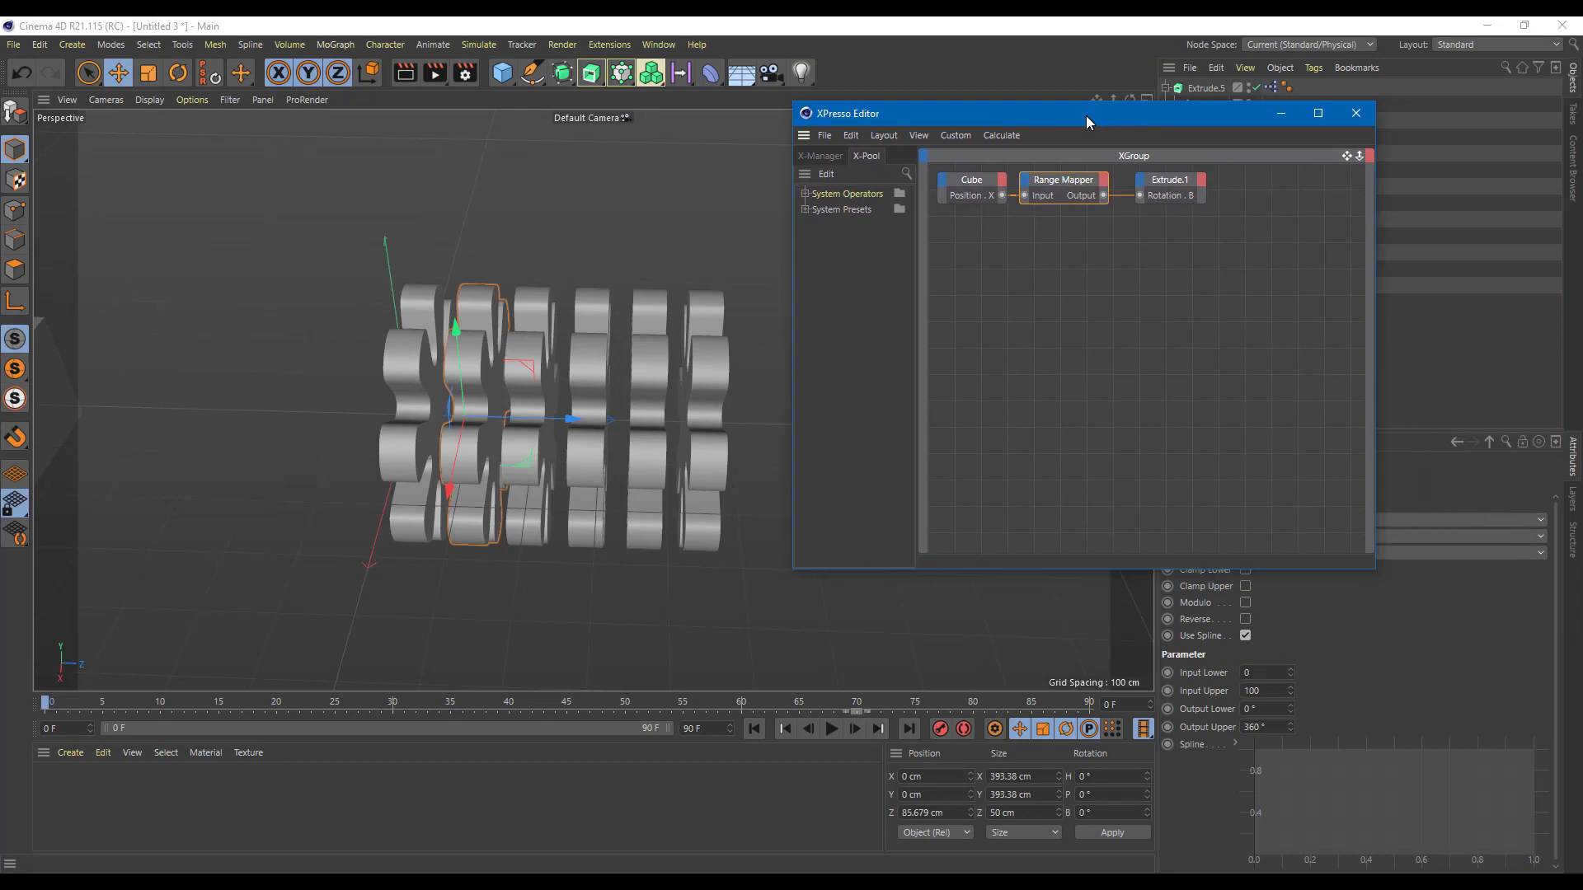
{"action": "left_click", "coordinate": [1273, 727]}
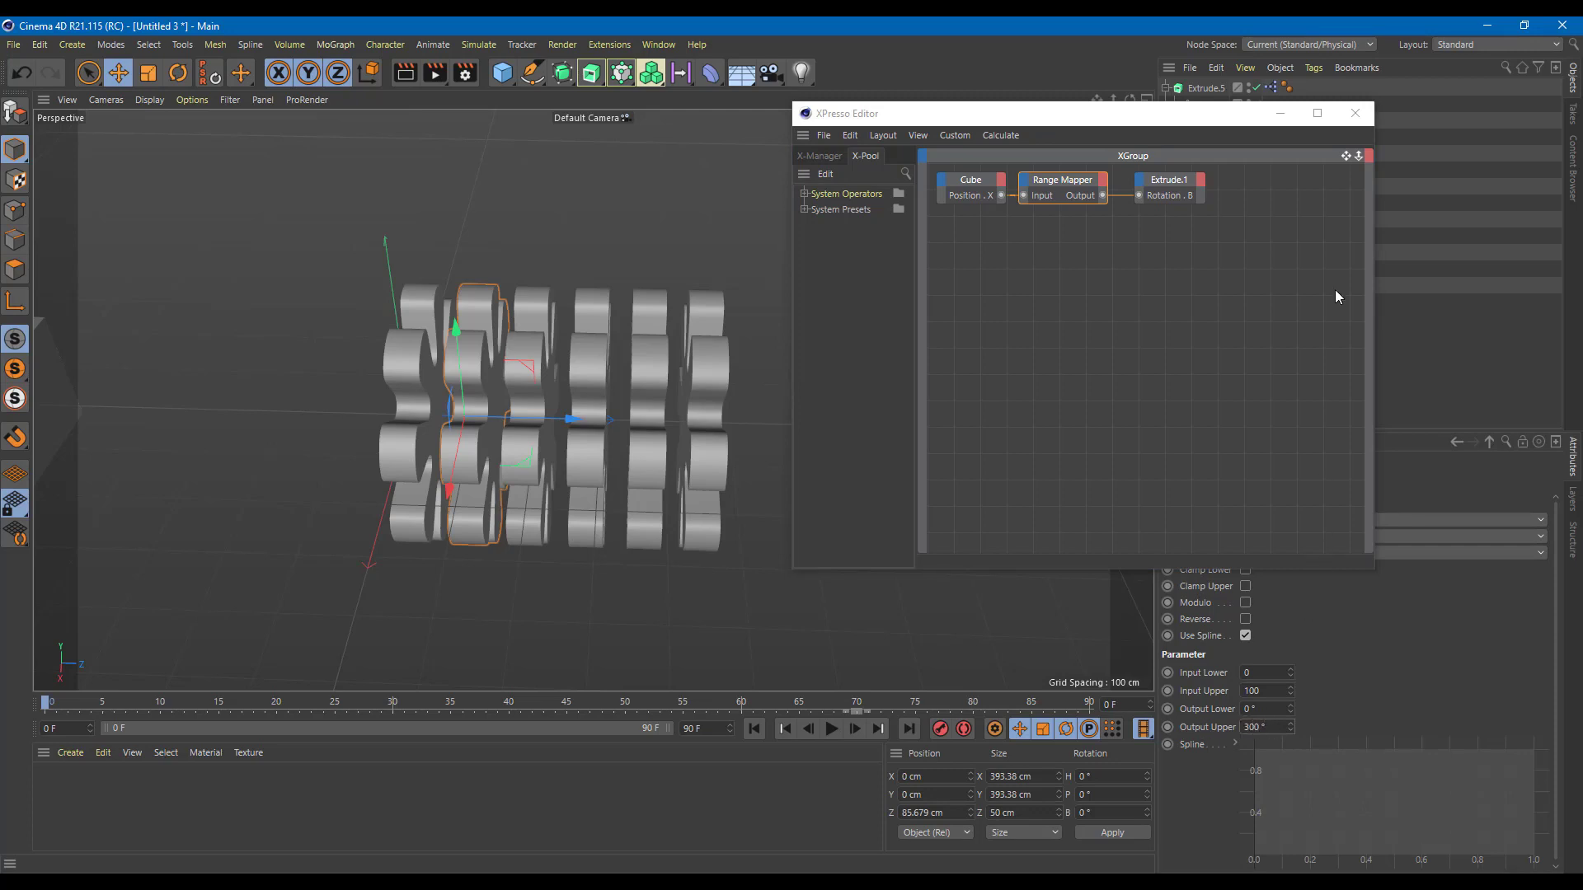
{"action": "left_click", "coordinate": [1353, 117]}
Set the Output Upper of the Range Mapper in Extrude.2's XPresso expression to 250°
{"action": "left_click", "coordinate": [1270, 186]}
{"action": "right_click", "coordinate": [1270, 186]}
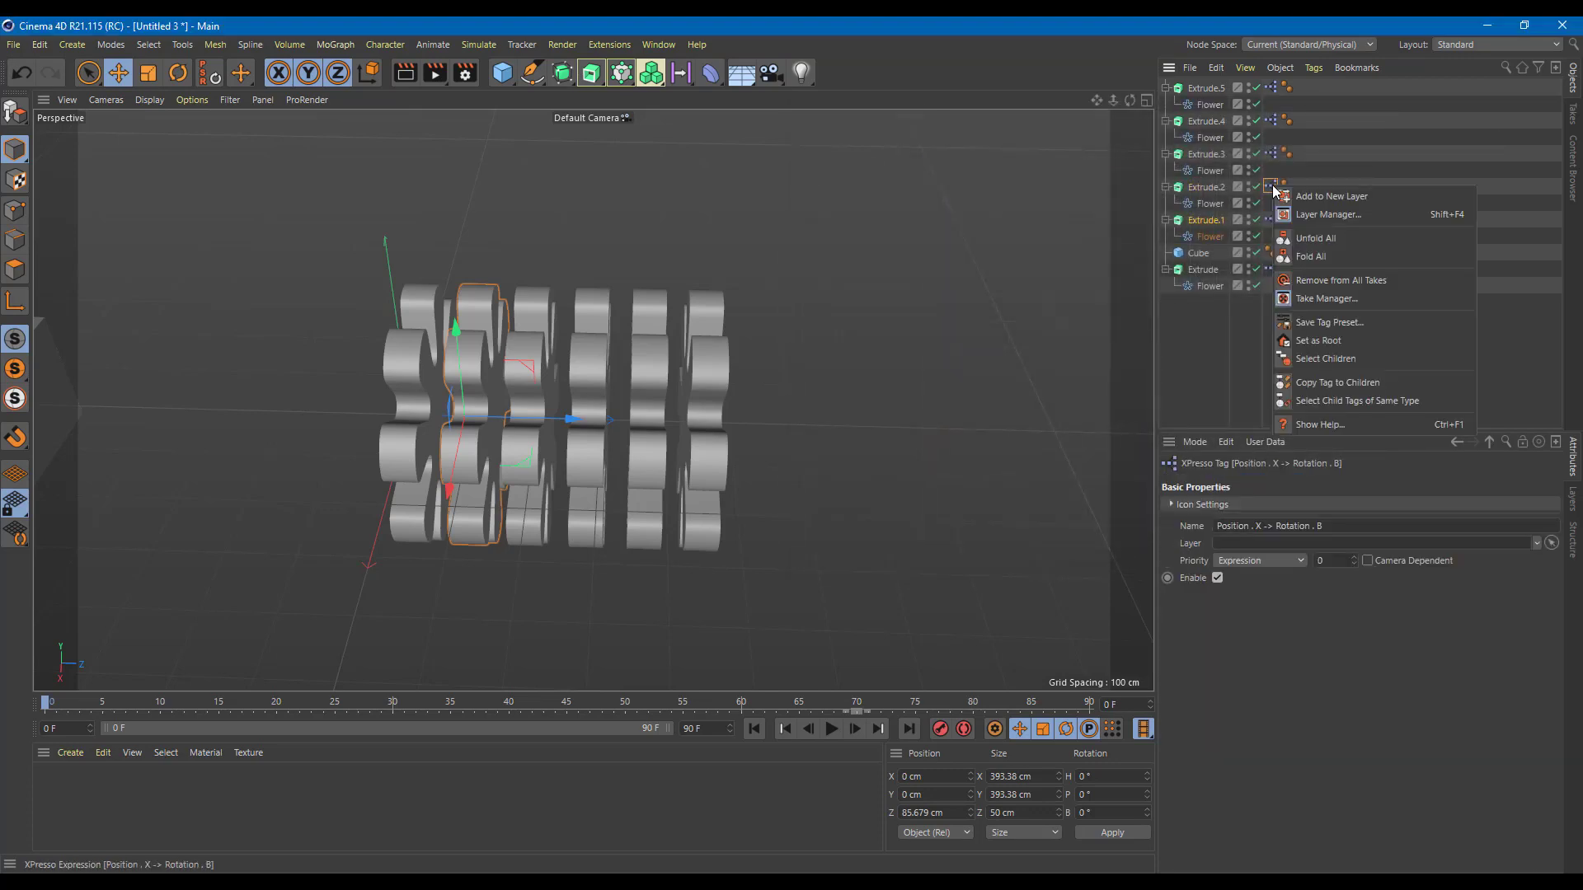
{"action": "key", "text": "Escape"}
{"action": "double_click", "coordinate": [1271, 186]}
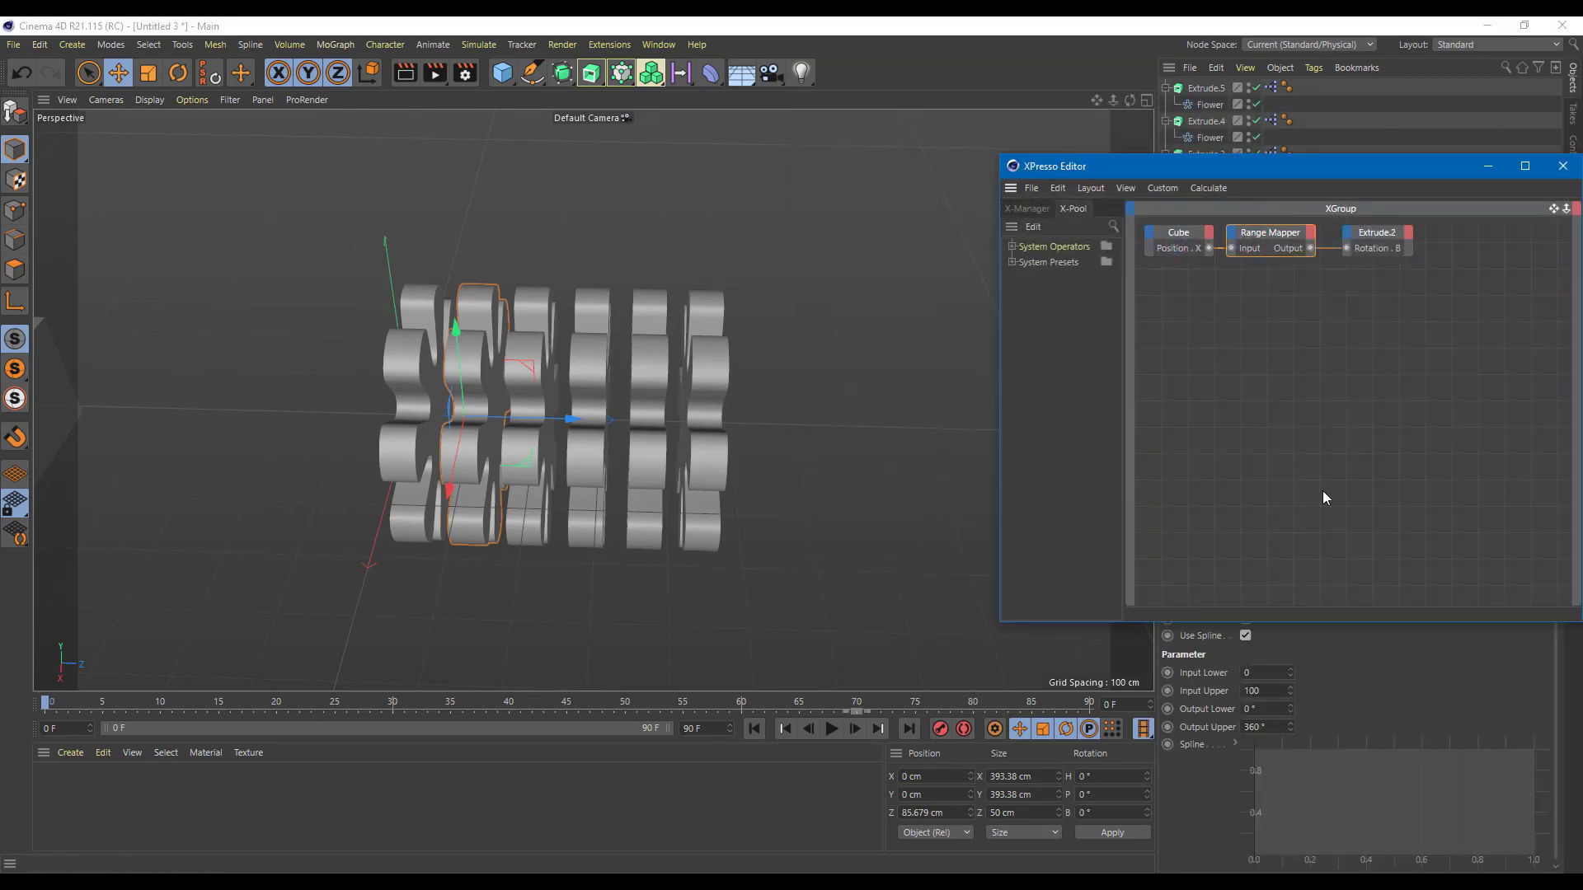
{"action": "left_click_drag", "start_coordinate": [1266, 732], "coordinate": [1231, 734]}
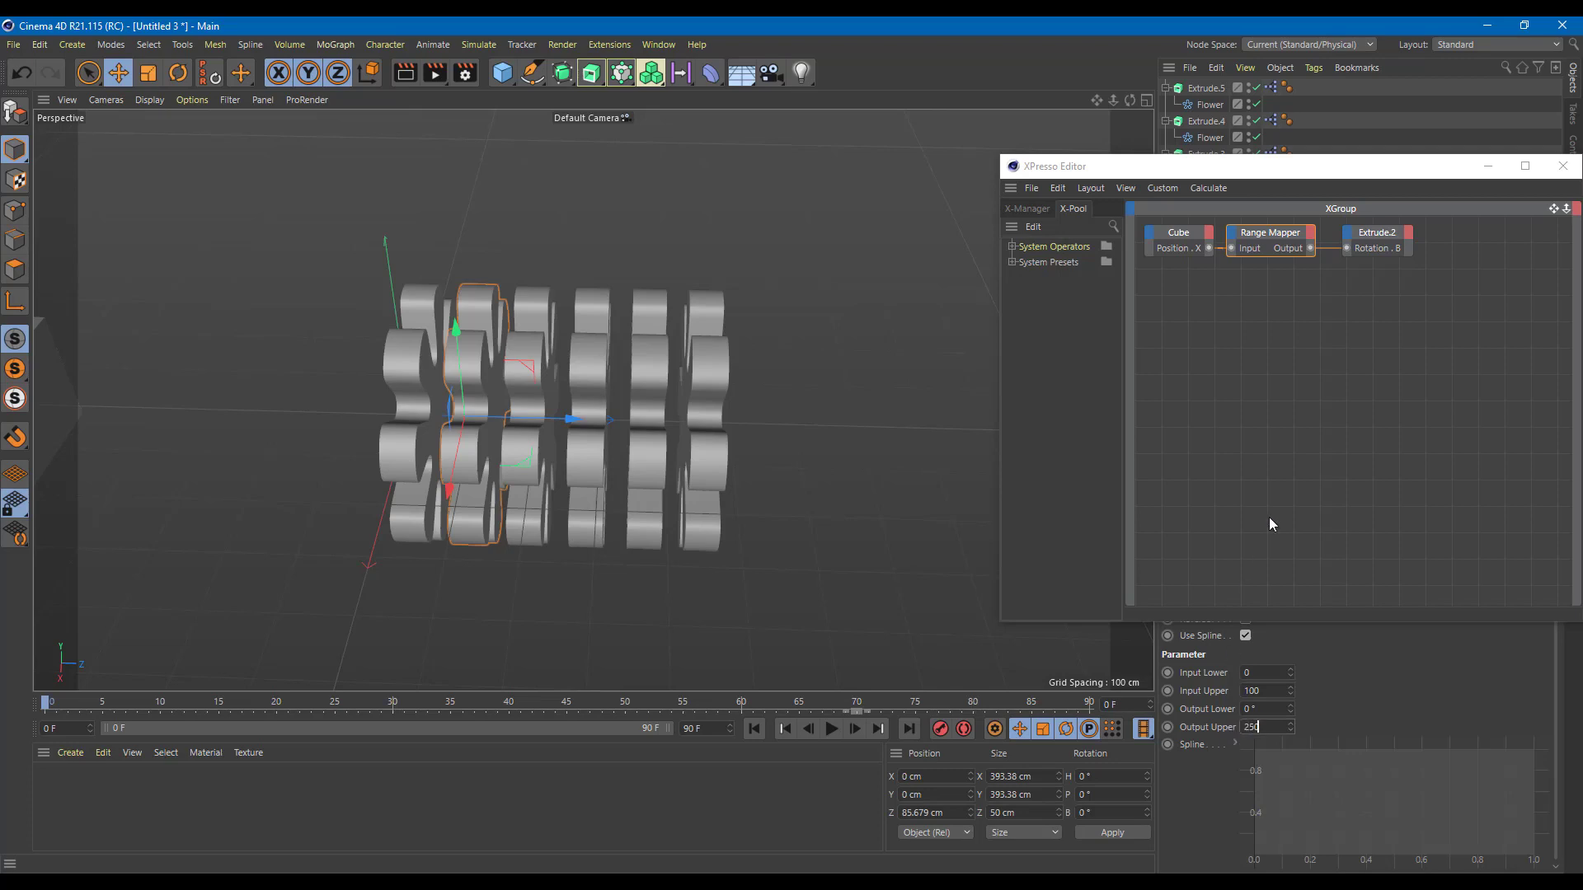
{"action": "left_click", "coordinate": [1563, 166]}
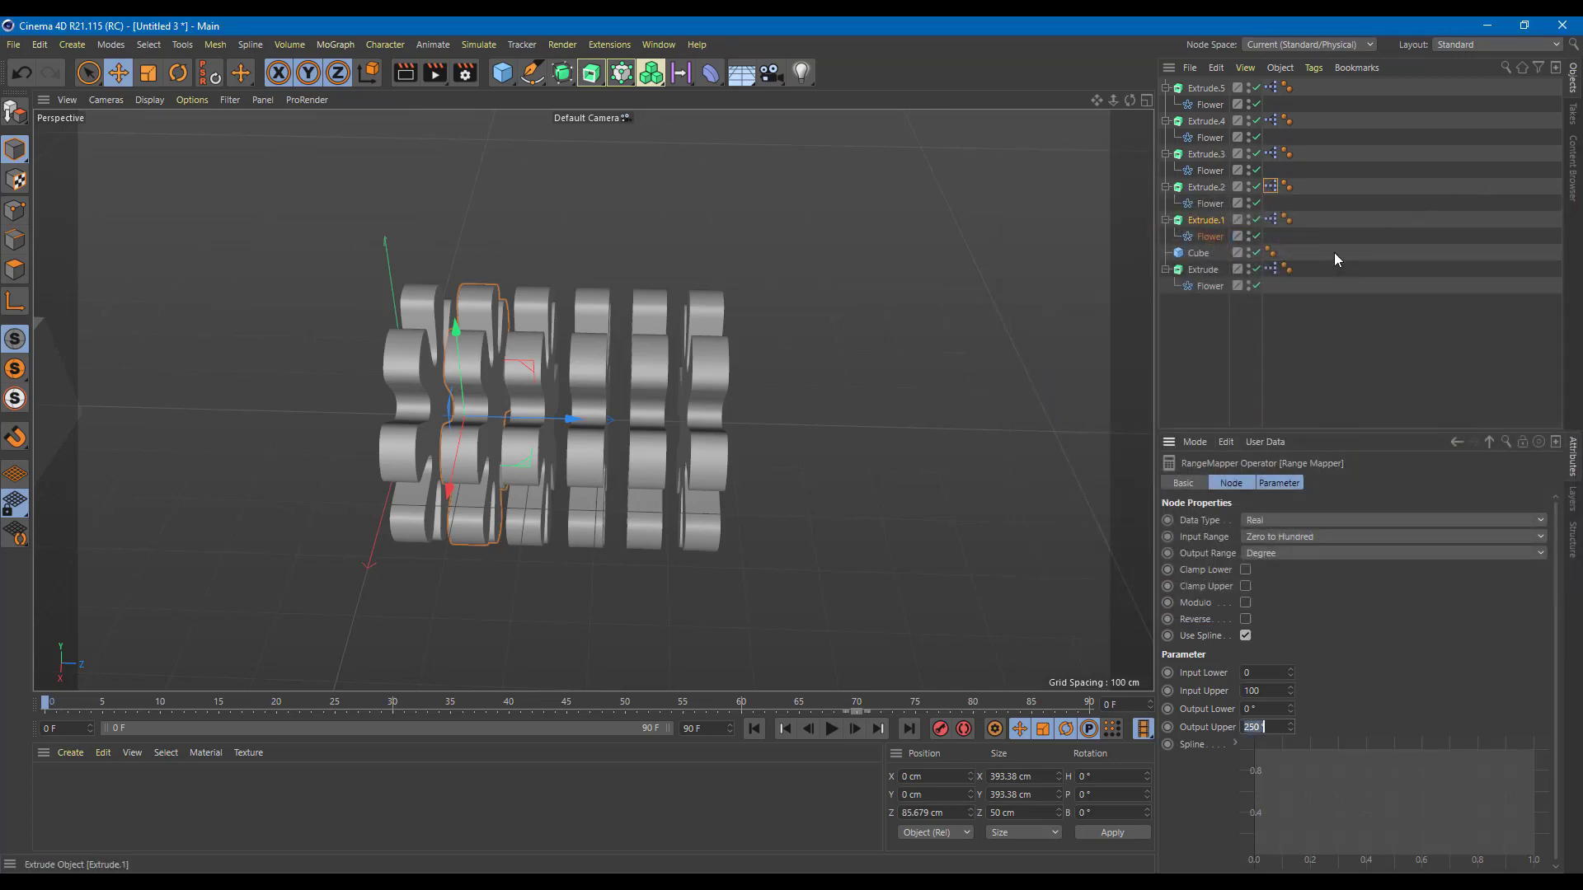
Reopen Extrude.2's XPresso expression and check its Range Mapper's Output Upper value
{"action": "left_click", "coordinate": [1263, 191]}
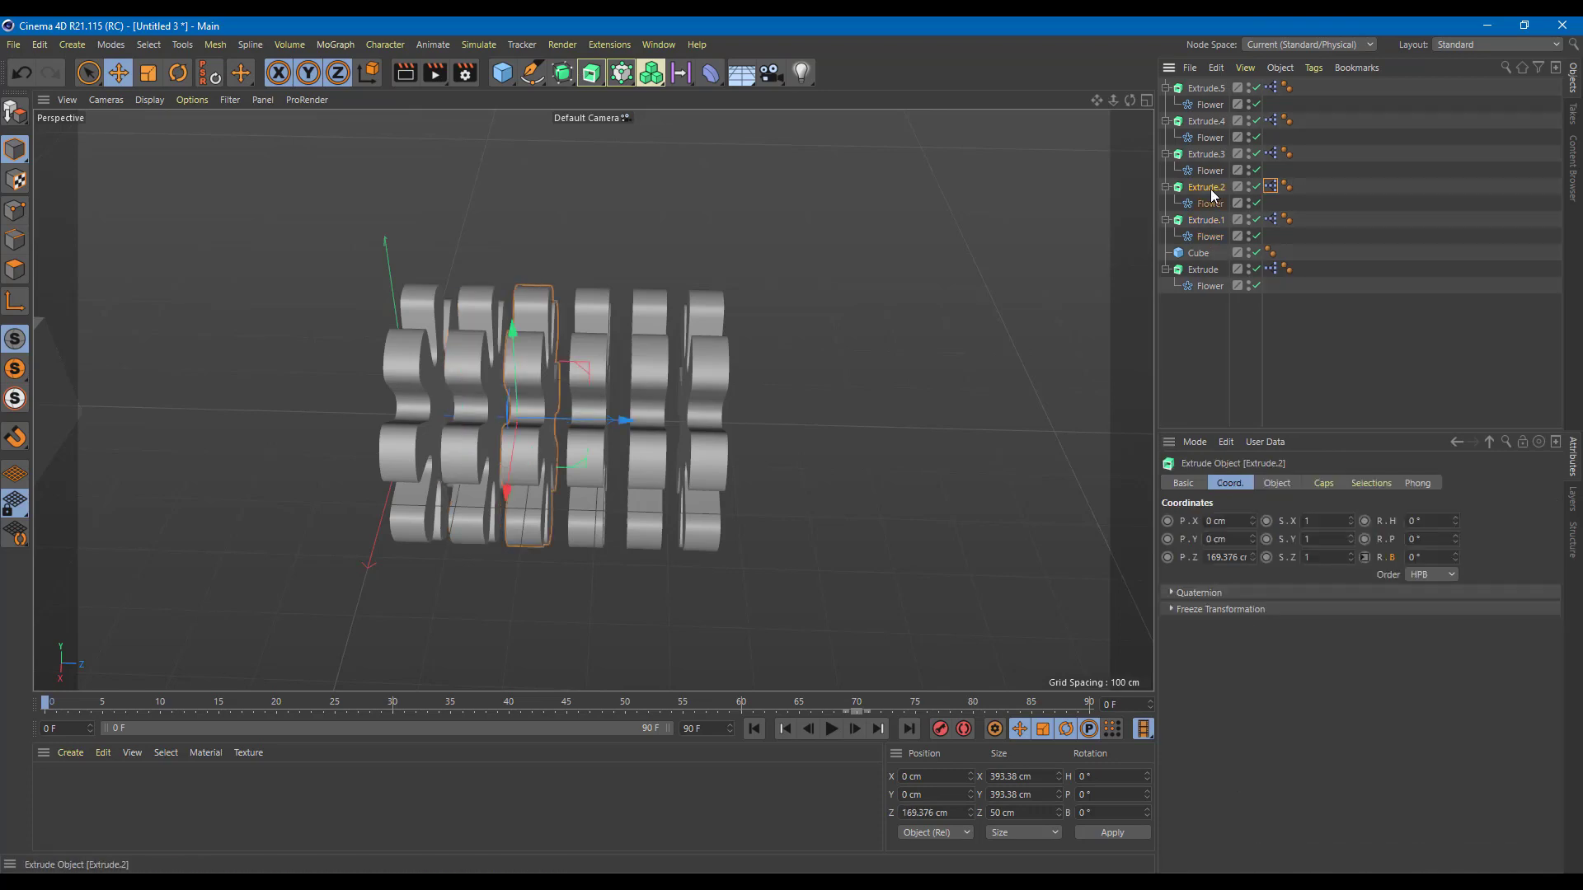
{"action": "right_click", "coordinate": [1271, 193]}
{"action": "left_click", "coordinate": [1268, 186]}
{"action": "double_click", "coordinate": [1269, 187]}
{"action": "left_click", "coordinate": [1276, 246]}
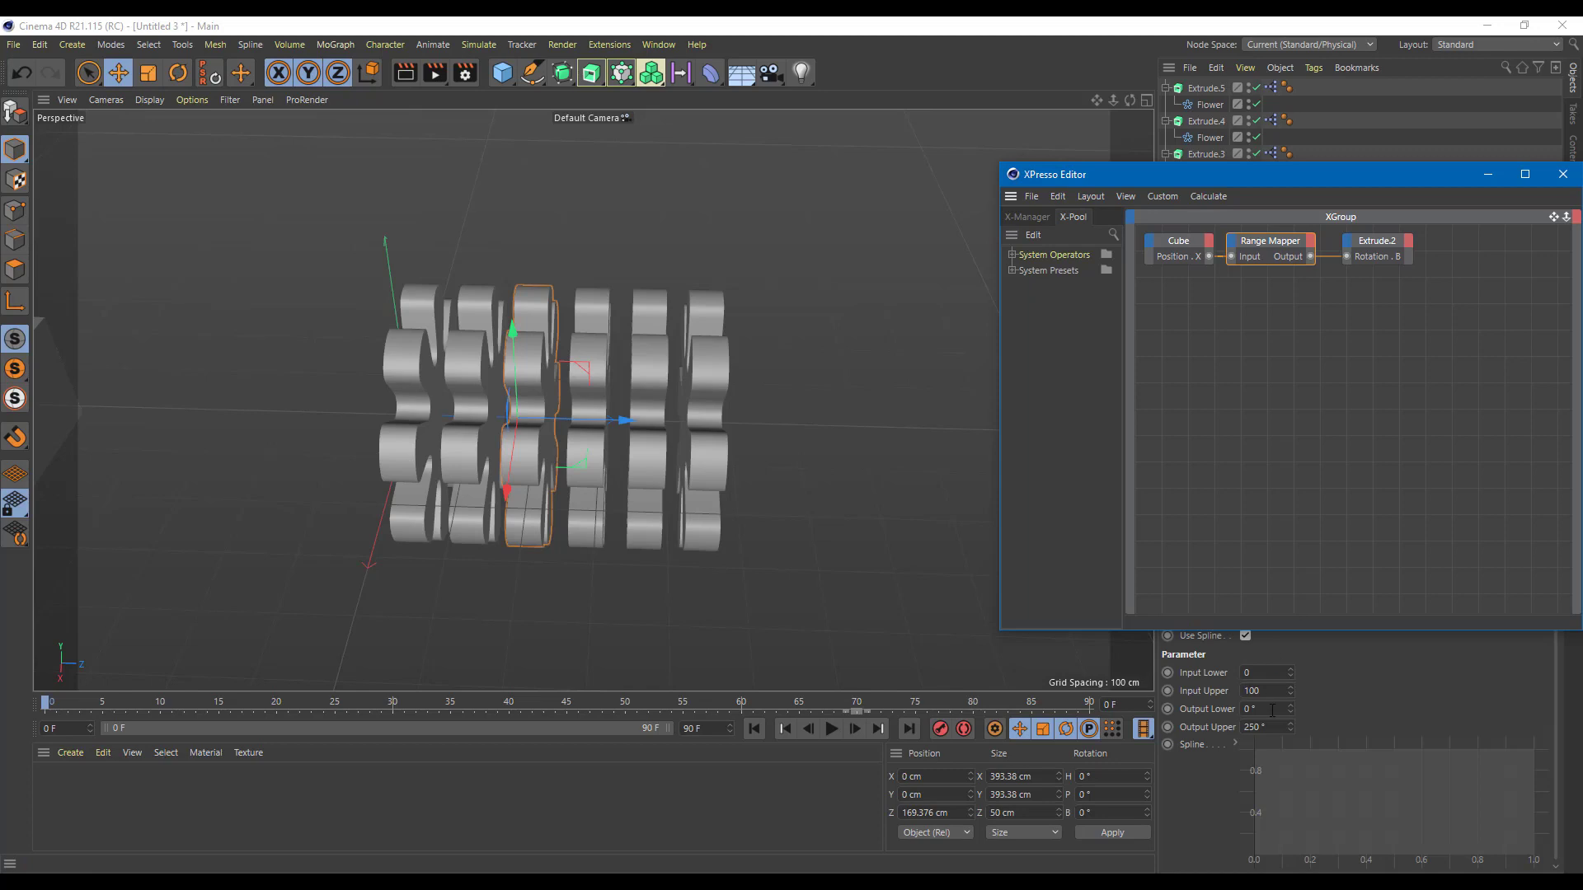
{"action": "left_click", "coordinate": [1269, 728]}
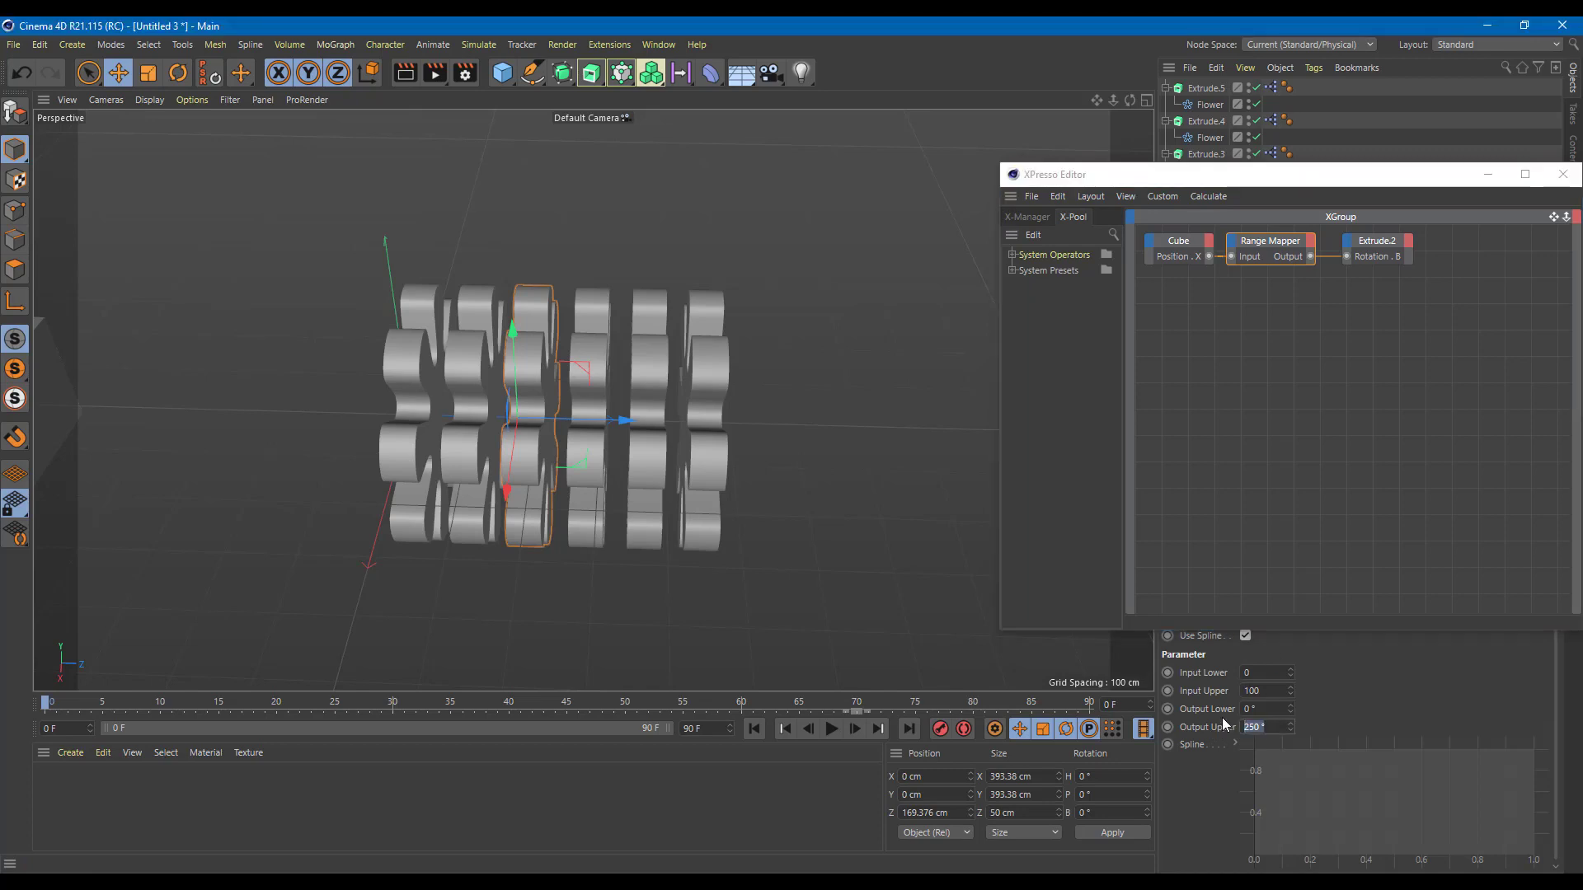
{"action": "left_click", "coordinate": [1563, 174]}
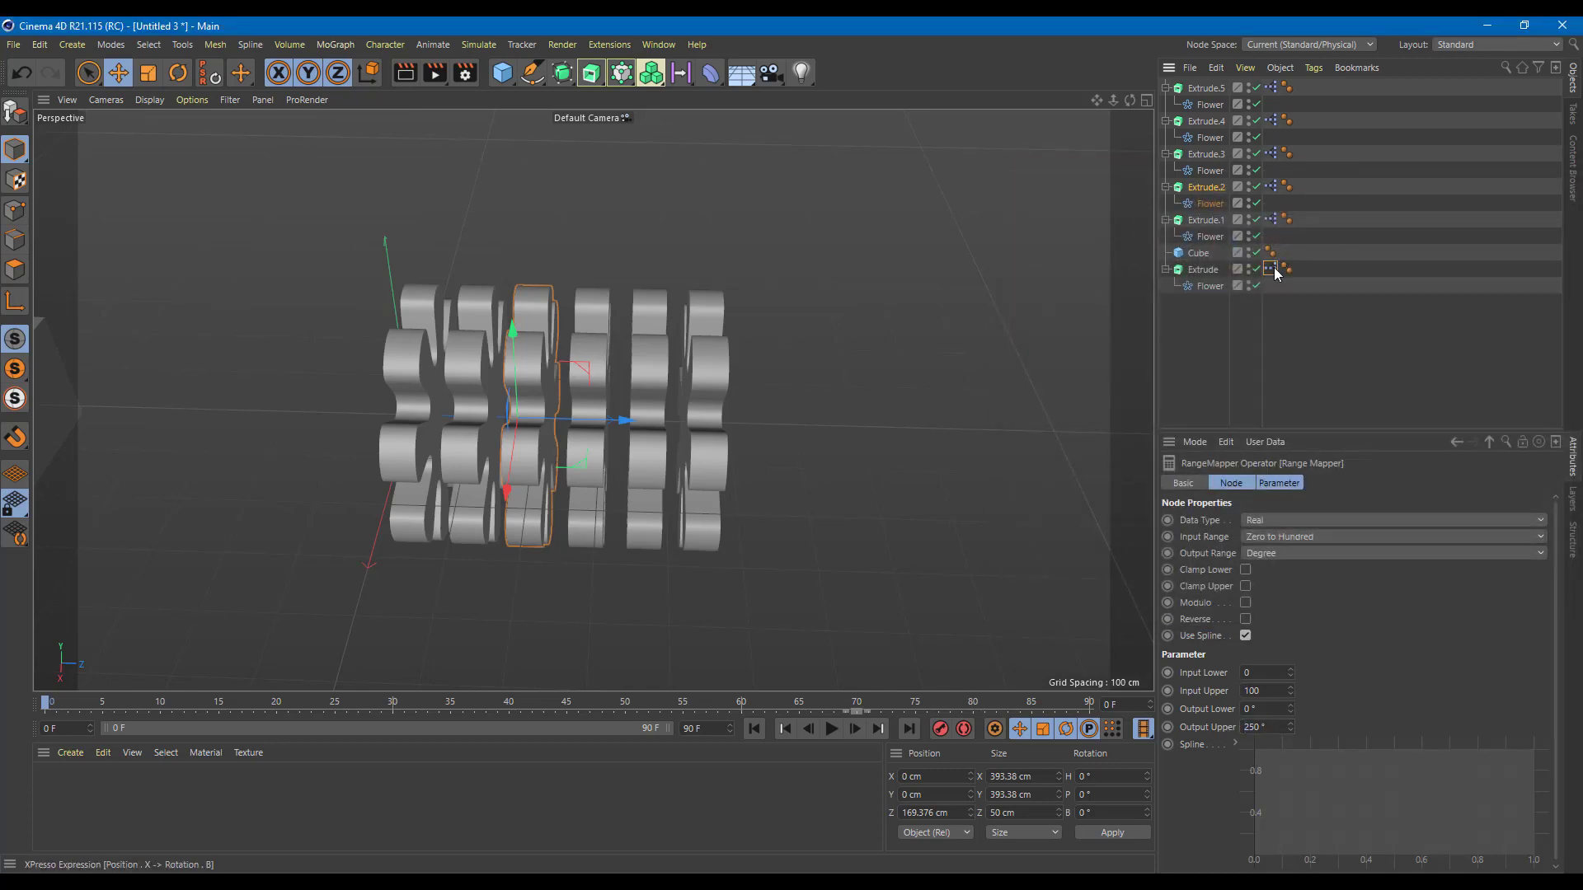
Compare the Range Mapper Output Upper values in the XPresso expressions of Extrude, Extrude.1 and Extrude.2
{"action": "double_click", "coordinate": [1273, 272]}
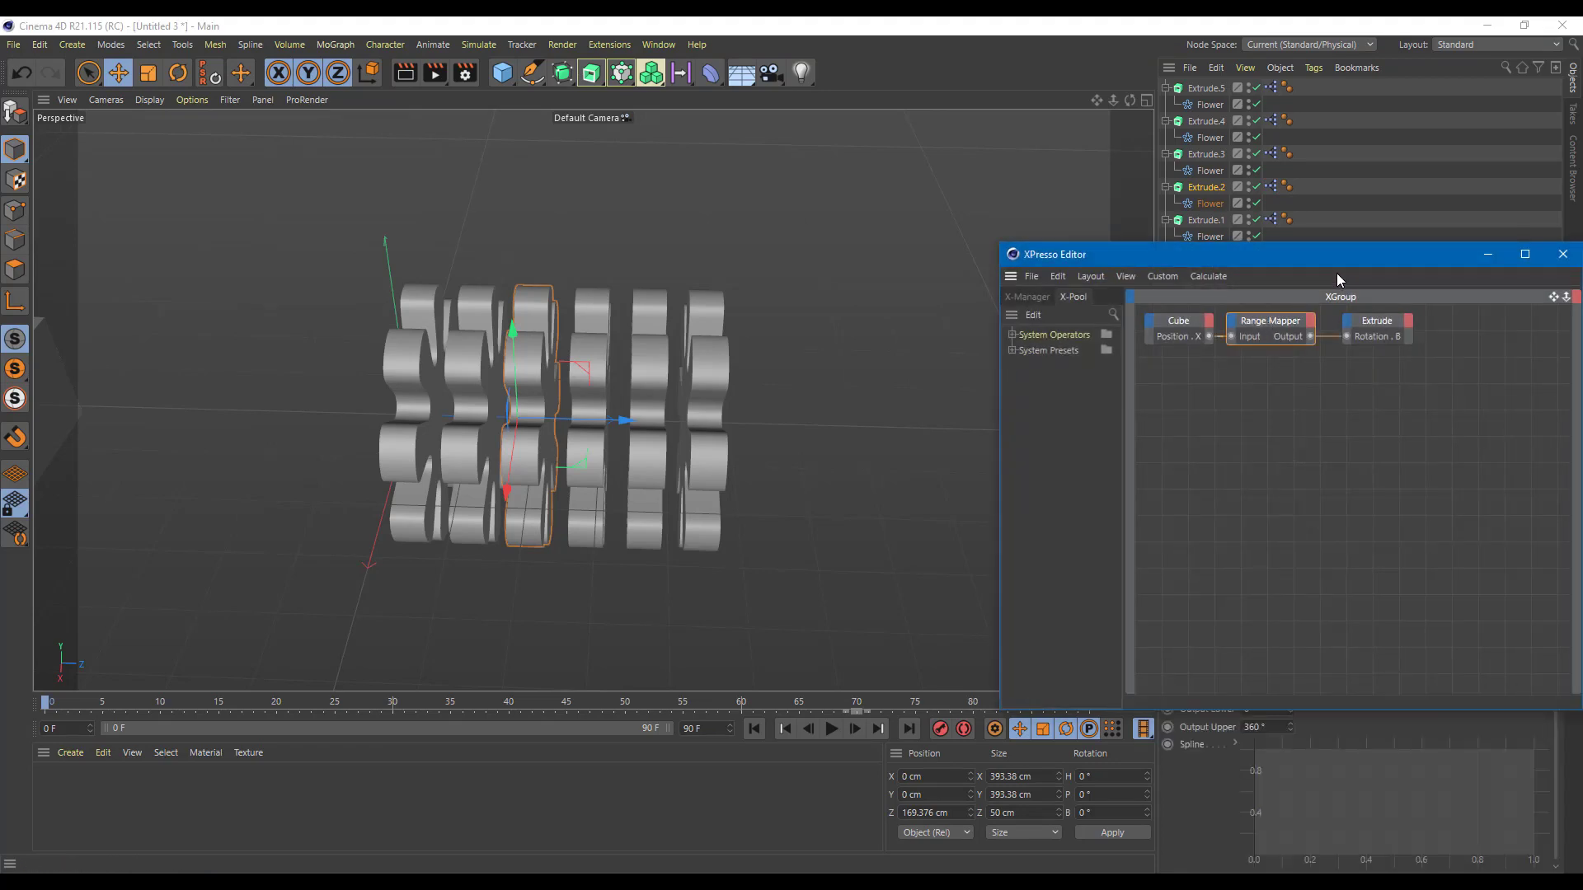
{"action": "left_click", "coordinate": [1562, 254]}
{"action": "double_click", "coordinate": [1283, 220]}
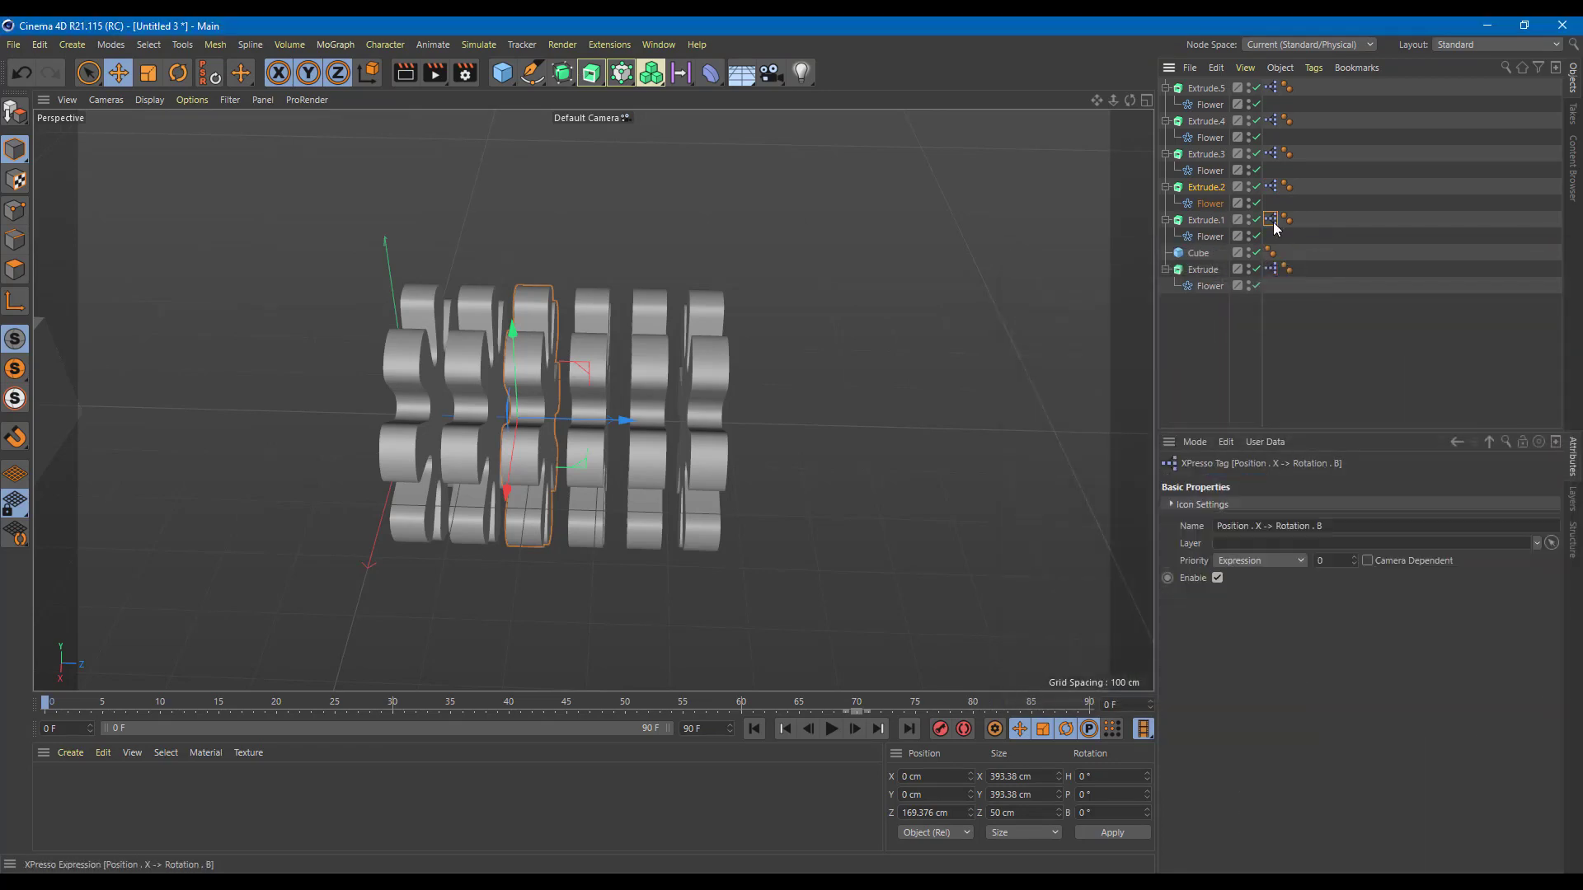
{"action": "left_click", "coordinate": [1274, 278]}
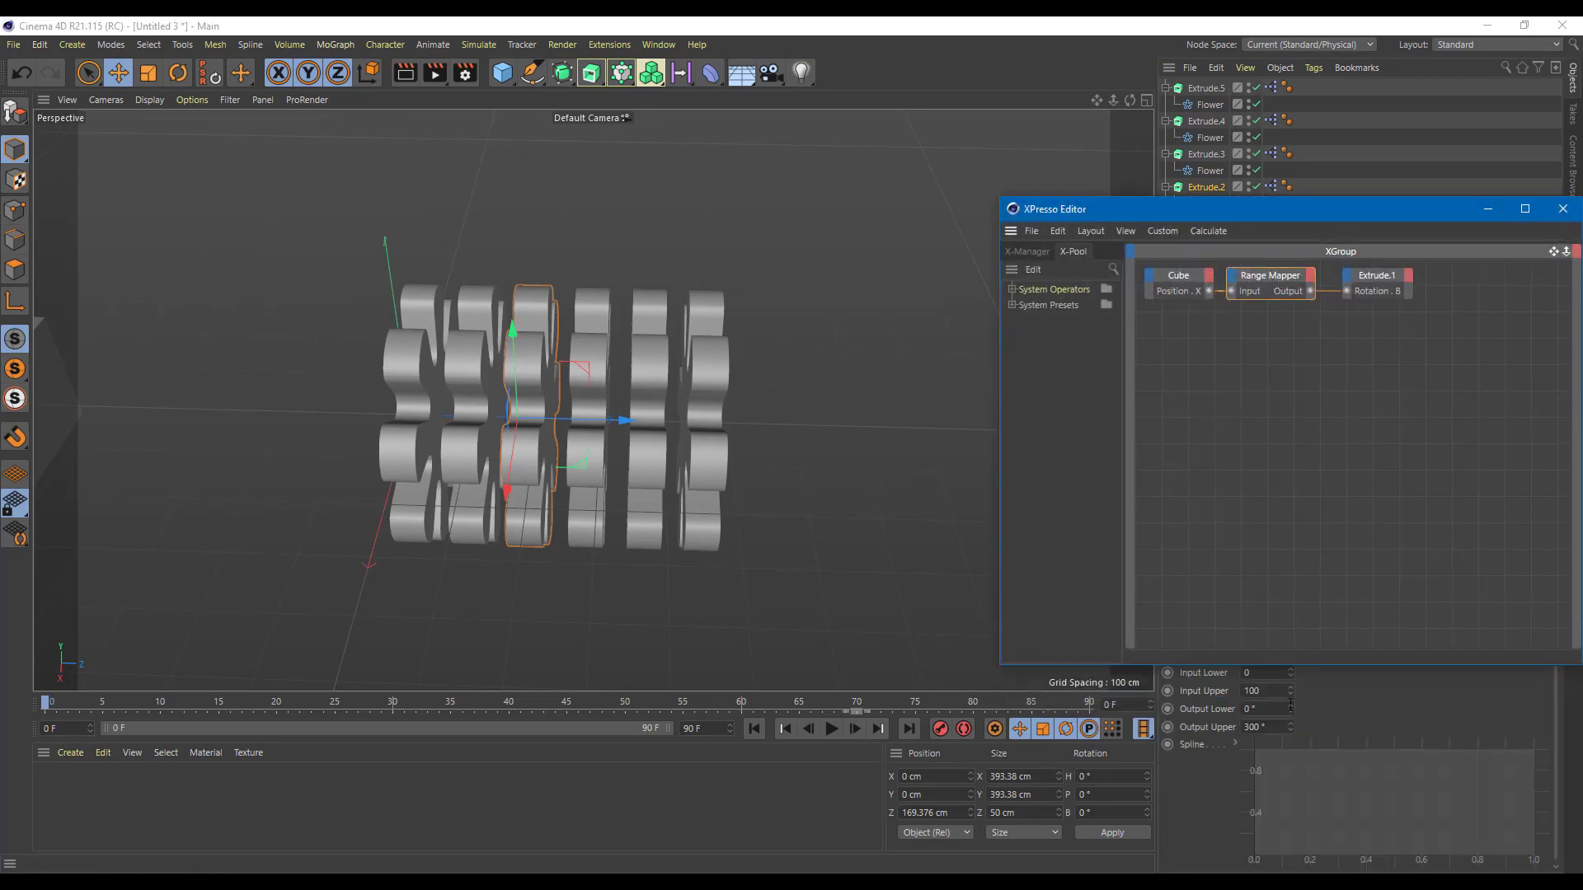
{"action": "left_click", "coordinate": [1562, 209]}
{"action": "left_click", "coordinate": [1271, 186]}
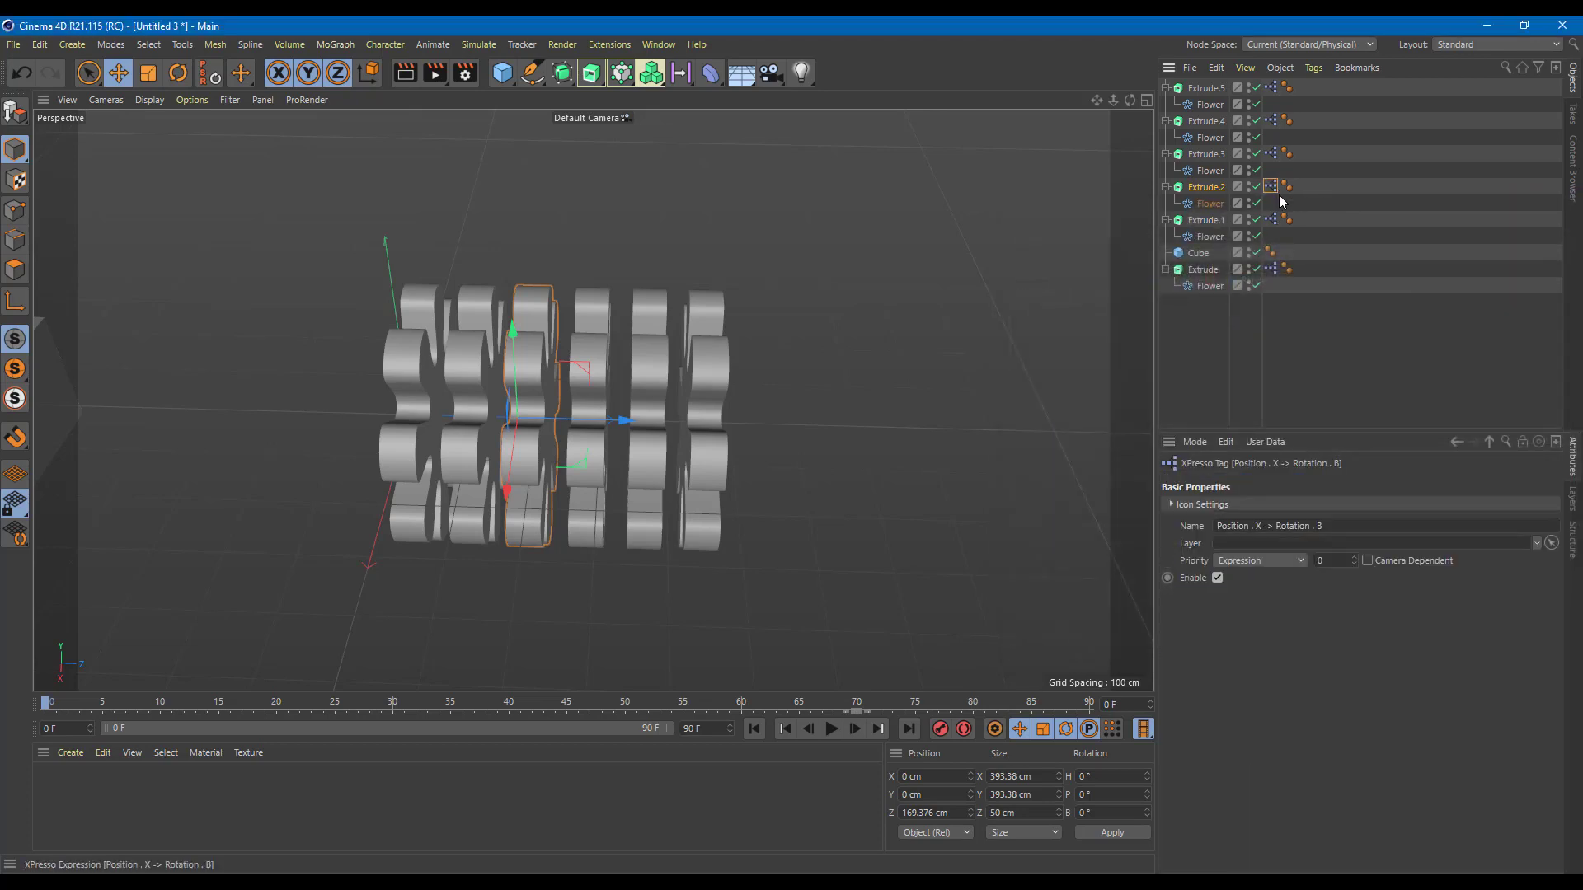
{"action": "left_click", "coordinate": [1283, 252]}
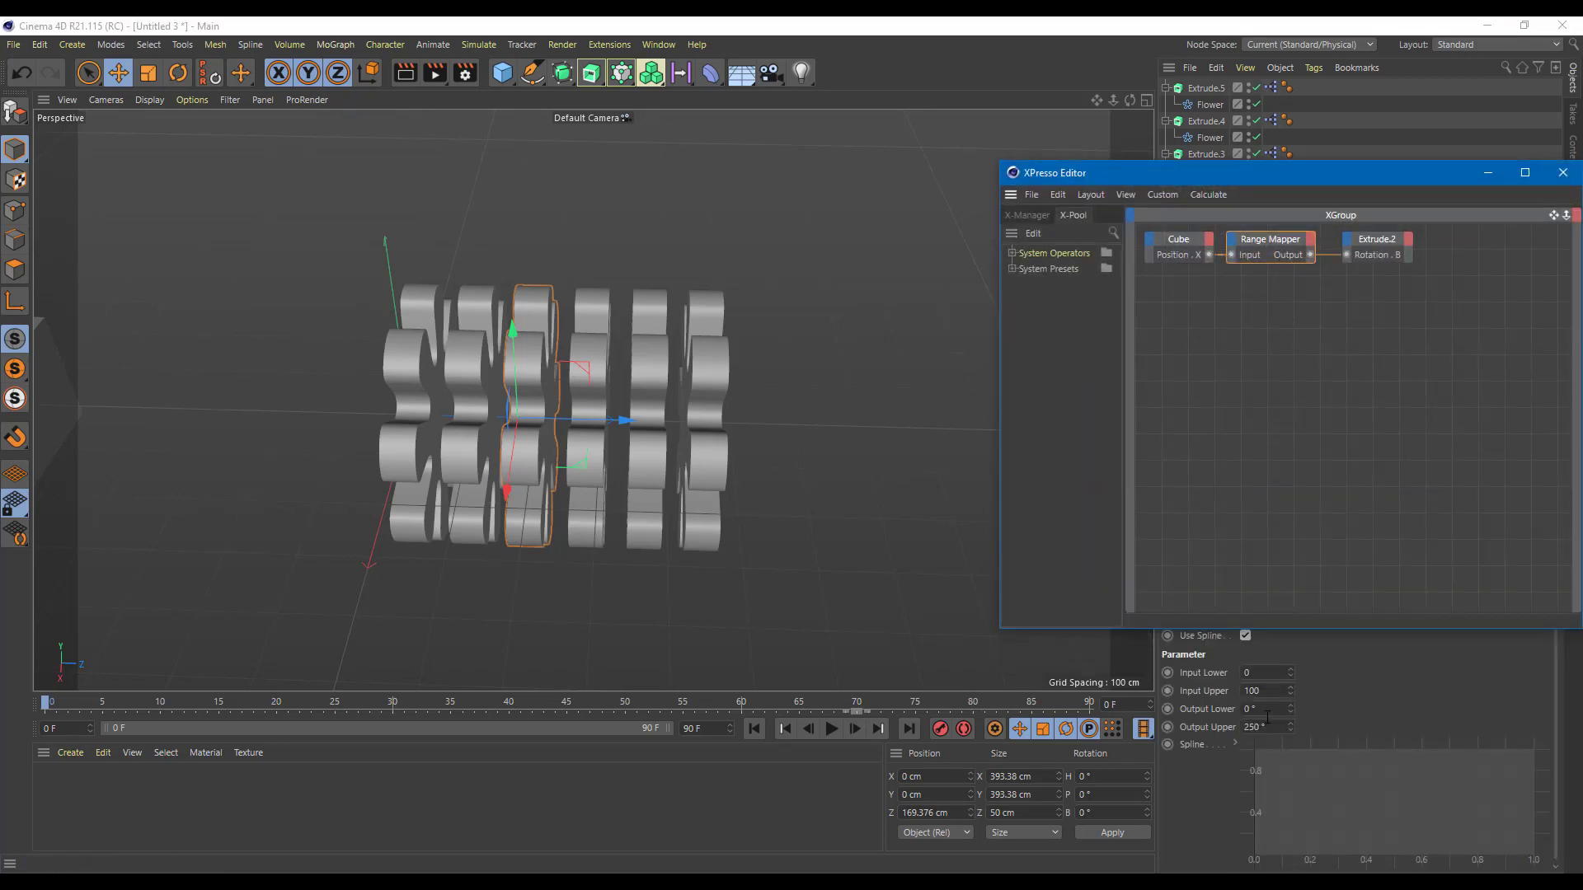
{"action": "left_click", "coordinate": [1562, 172]}
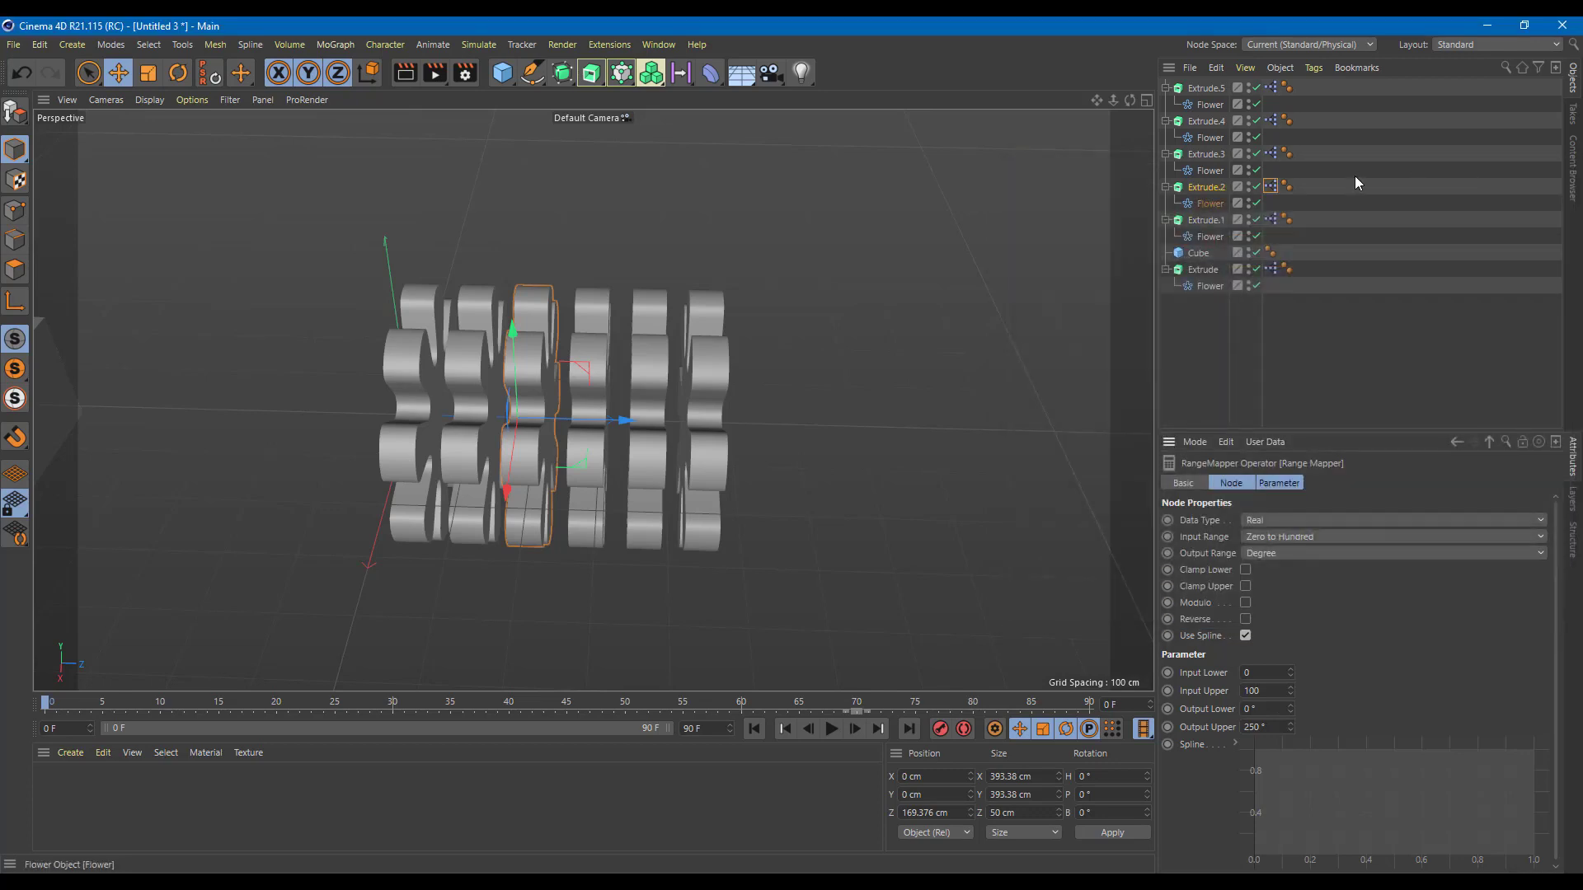
Set the Output Upper of the Range Mapper in Extrude.3's XPresso expression to 200°
{"action": "left_click", "coordinate": [1270, 153]}
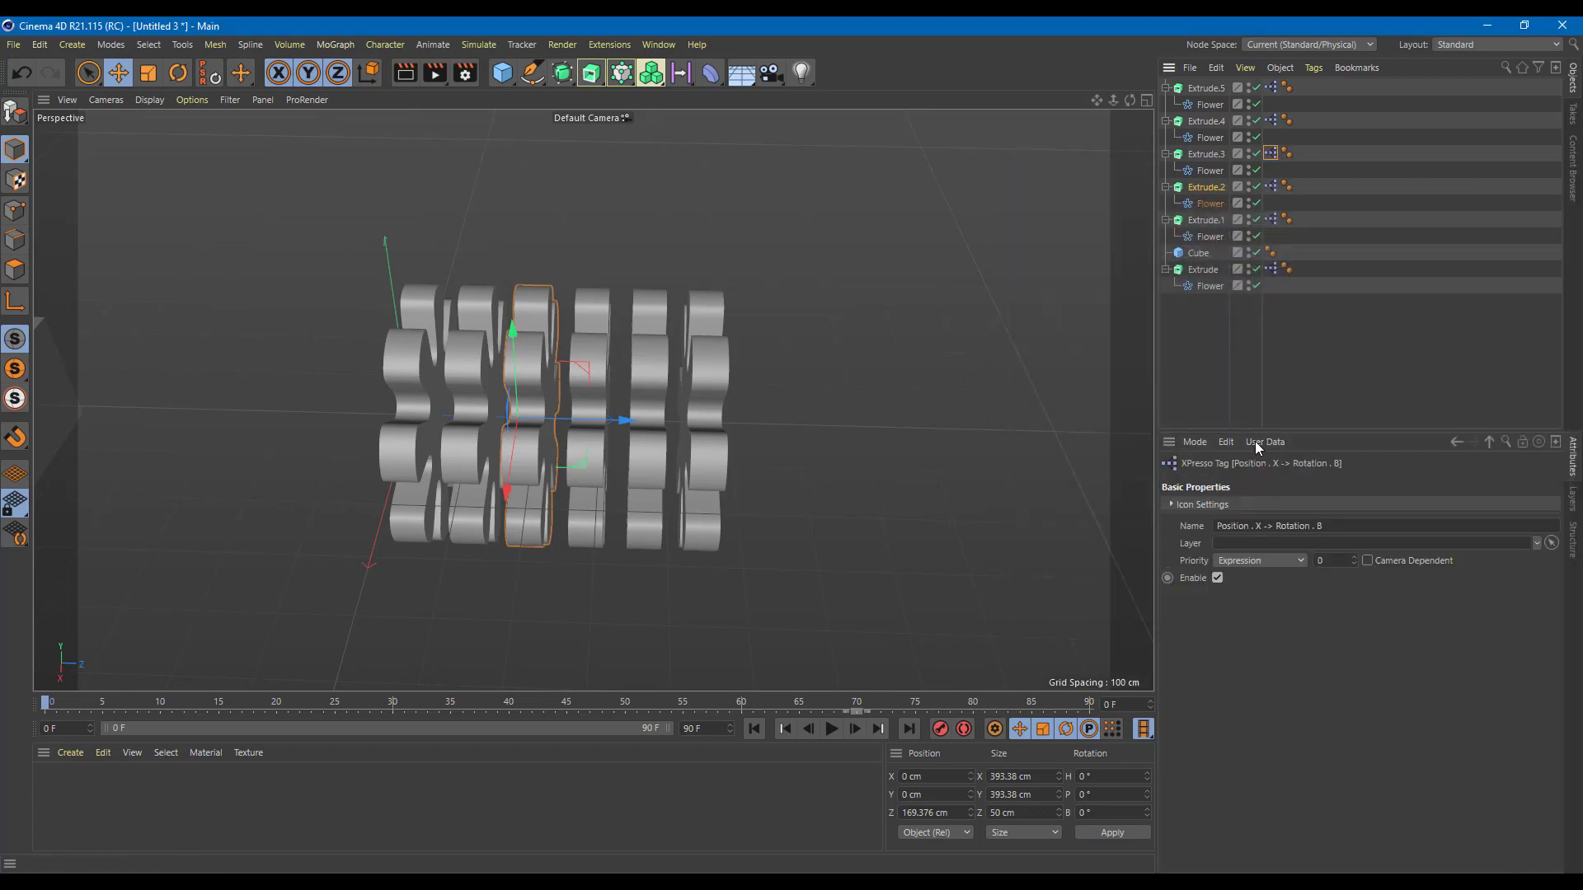
{"action": "double_click", "coordinate": [1270, 154]}
{"action": "left_click", "coordinate": [1284, 219]}
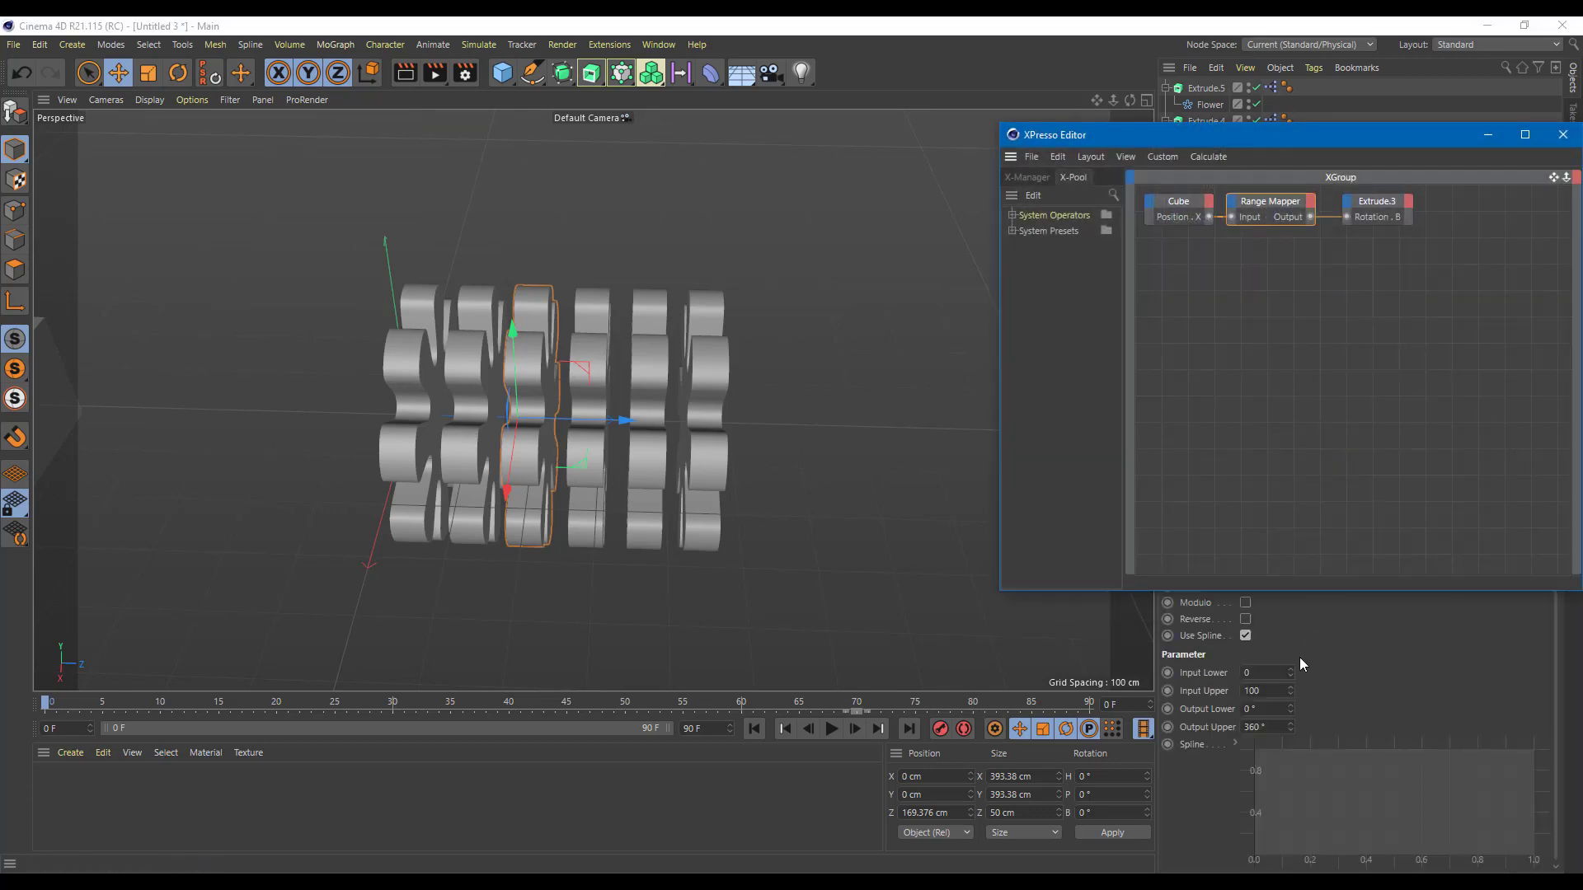
{"action": "left_click", "coordinate": [1268, 729]}
{"action": "type", "text": "200"}
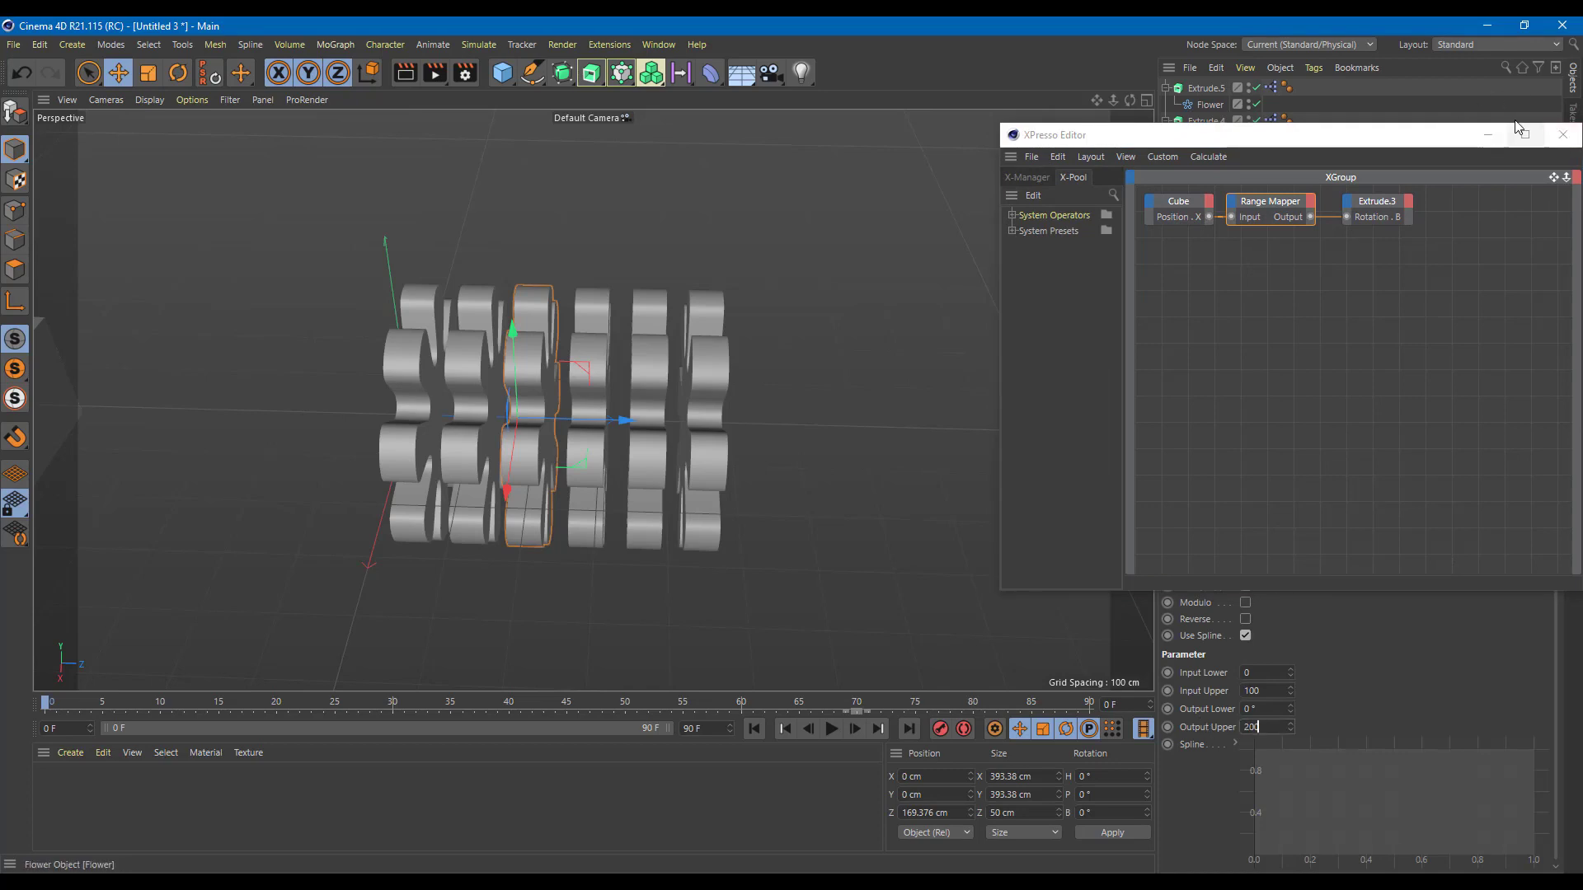
{"action": "left_click", "coordinate": [1562, 134]}
Set the Output Upper of the Range Mapper in Extrude.4's XPresso expression to 150°
{"action": "left_click", "coordinate": [1271, 122]}
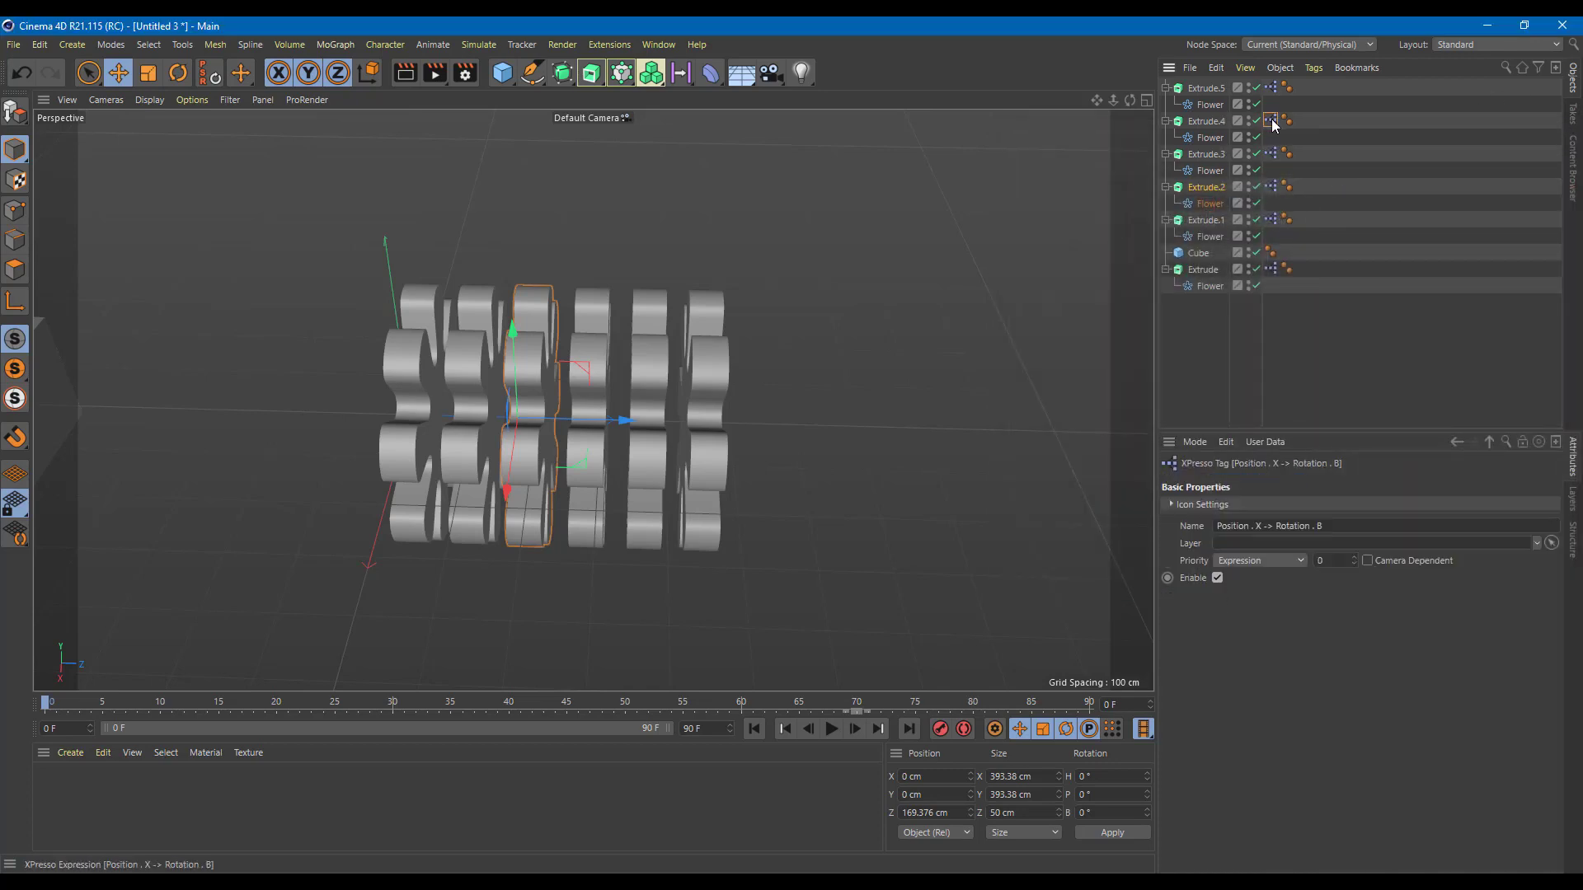
{"action": "double_click", "coordinate": [1272, 122]}
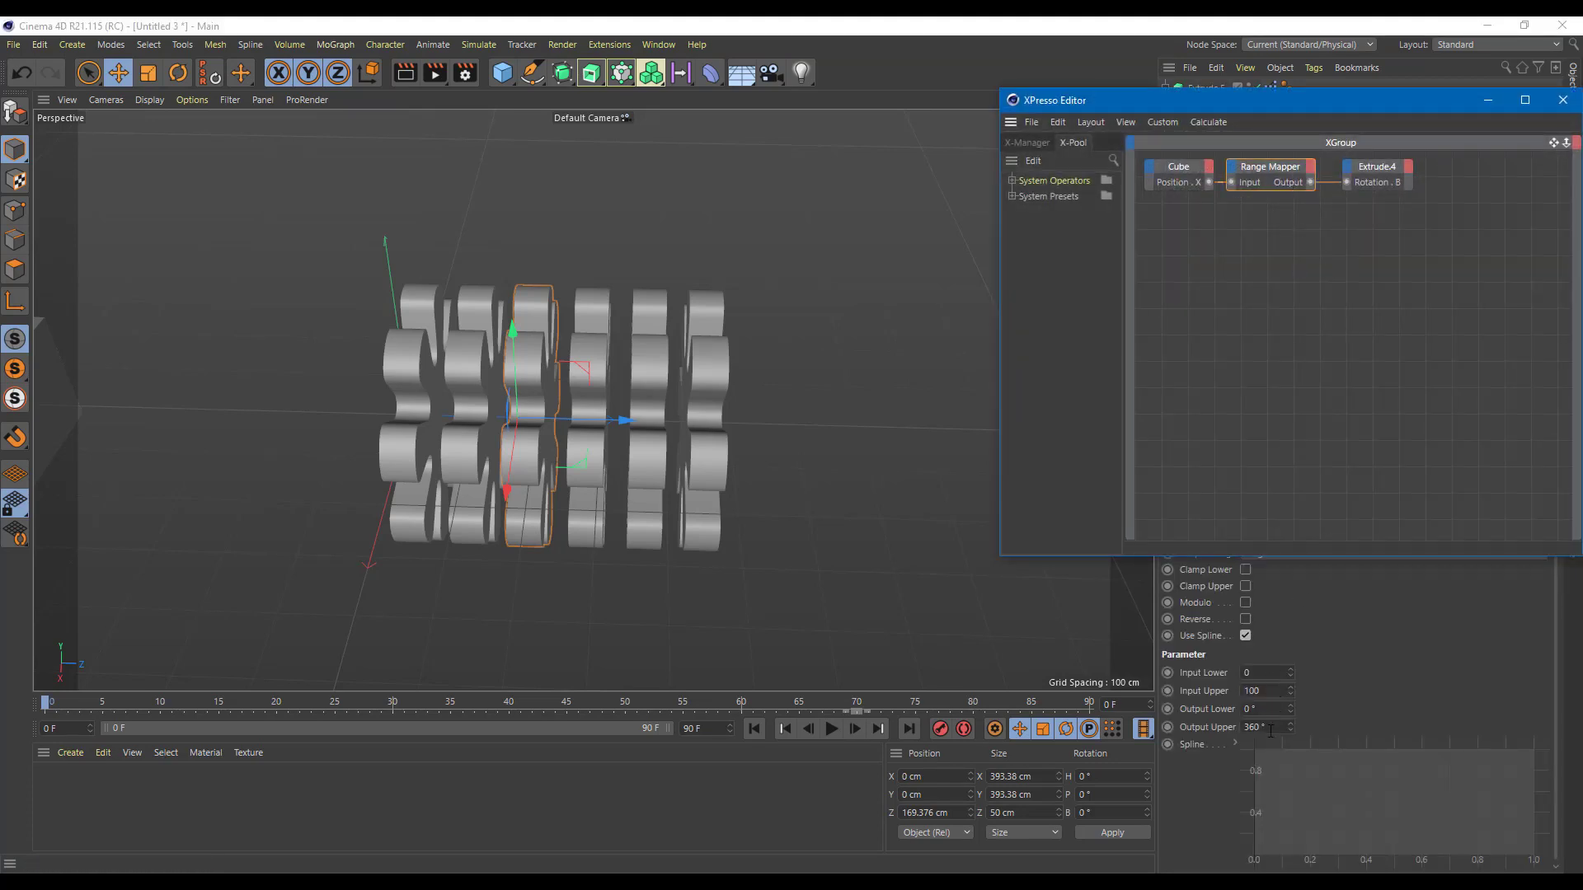
{"action": "left_click", "coordinate": [1270, 729]}
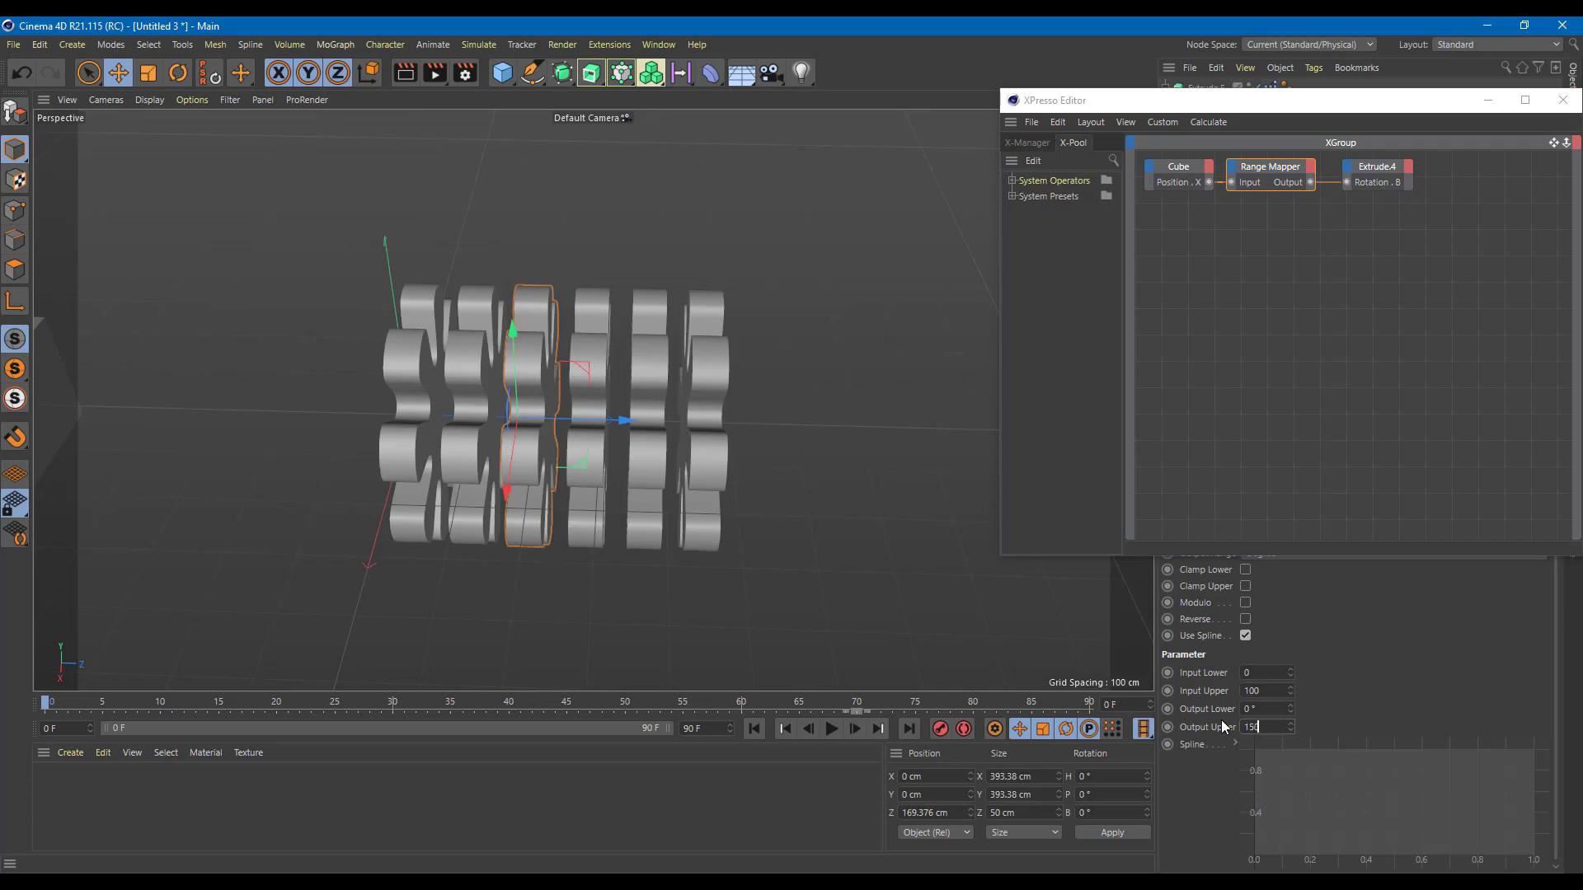
{"action": "left_click", "coordinate": [1562, 99]}
Set the Output Upper of the Range Mapper in Extrude.5's XPresso expression to 100°
{"action": "left_click", "coordinate": [1271, 88]}
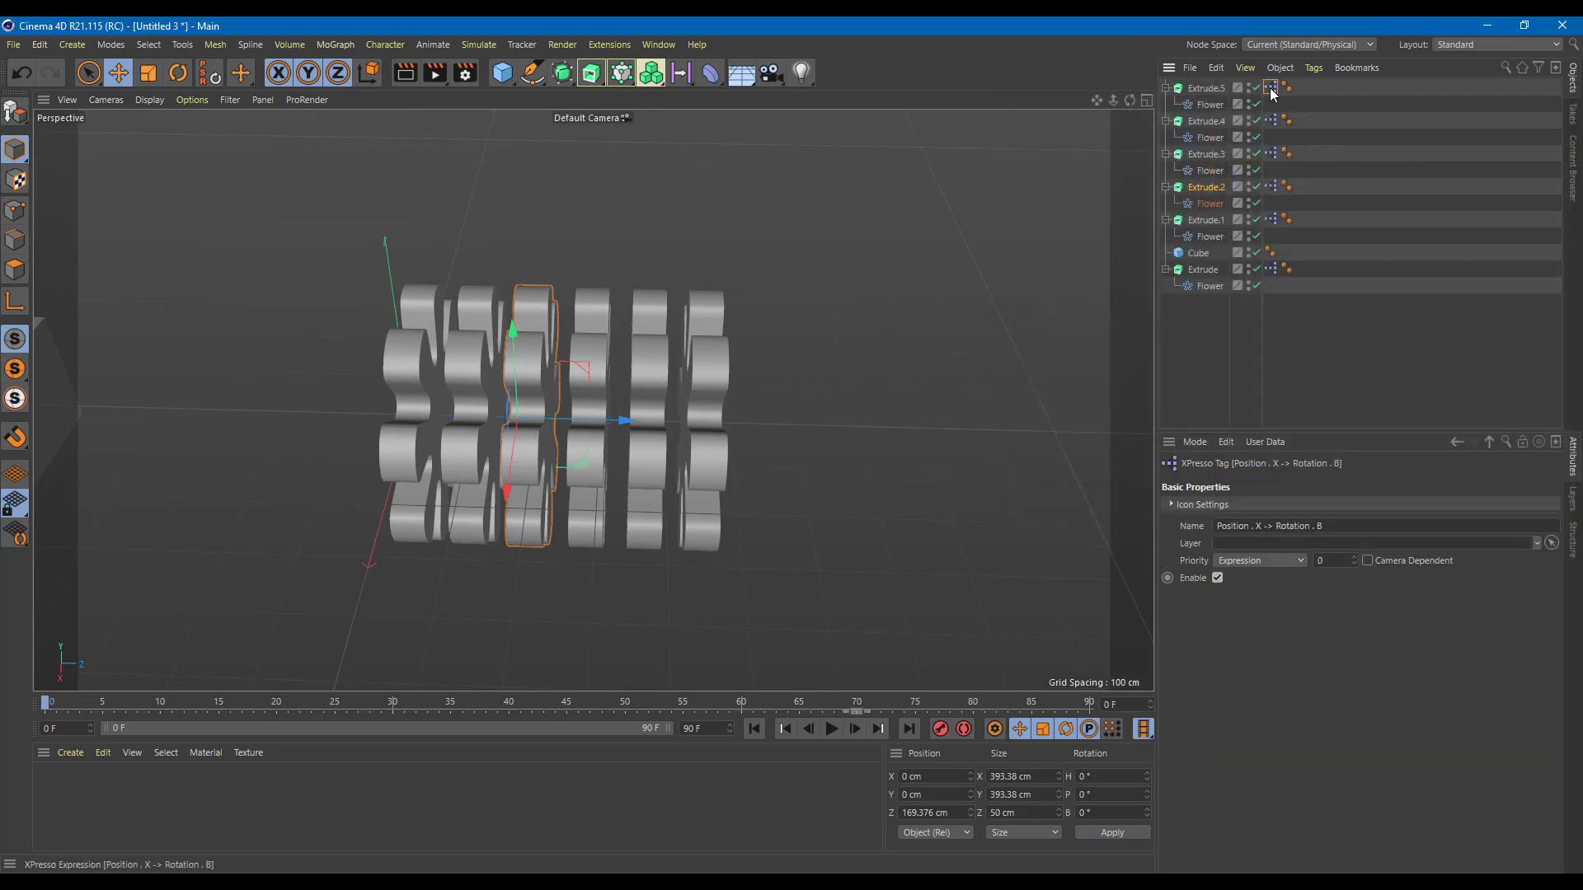
{"action": "double_click", "coordinate": [1272, 90]}
{"action": "left_click", "coordinate": [1265, 726]}
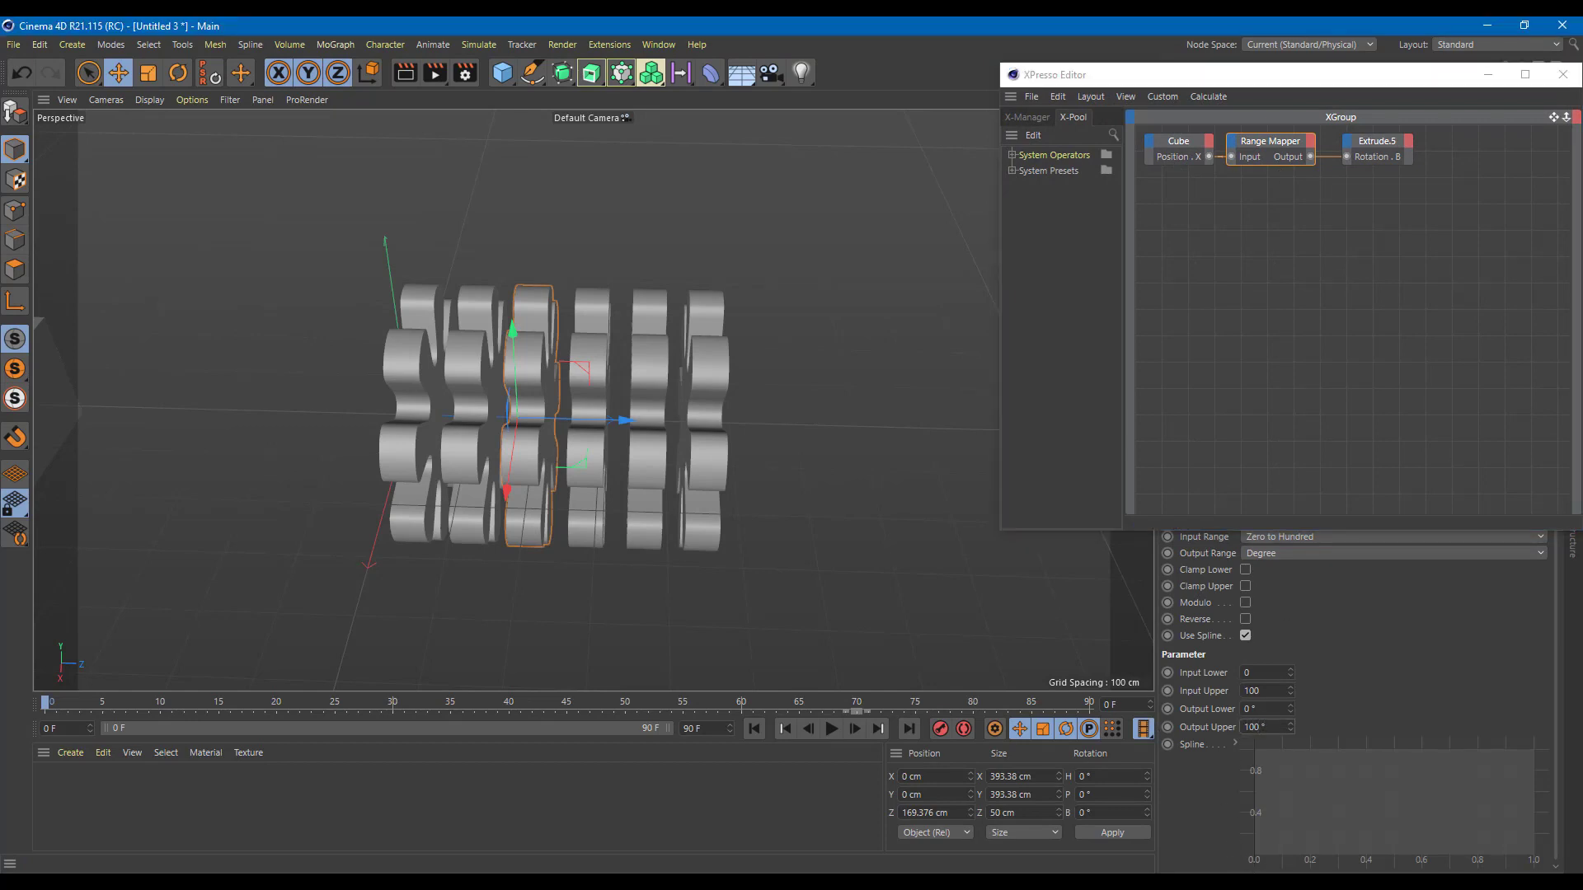
{"action": "left_click", "coordinate": [1562, 74]}
Move the cube along its X axis to about -378 cm to test the driven rotation of the flowers
{"action": "scroll", "coordinate": [707, 378], "scroll_direction": "down", "scroll_amount": 3}
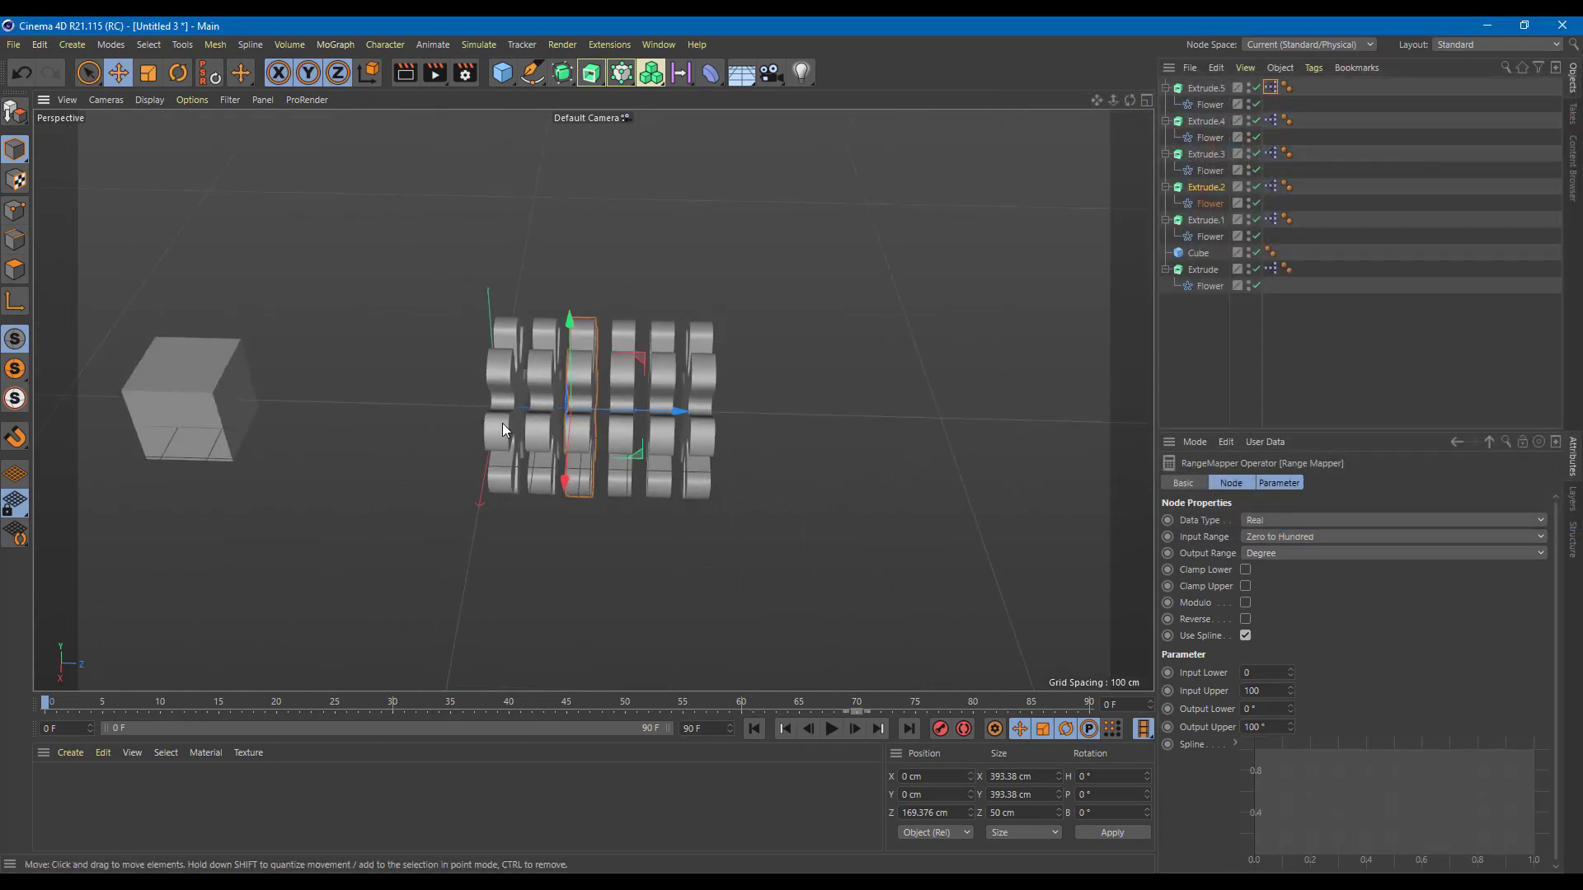
{"action": "left_click_drag", "start_coordinate": [502, 423], "coordinate": [647, 399], "text": "alt"}
{"action": "left_click", "coordinate": [274, 609]}
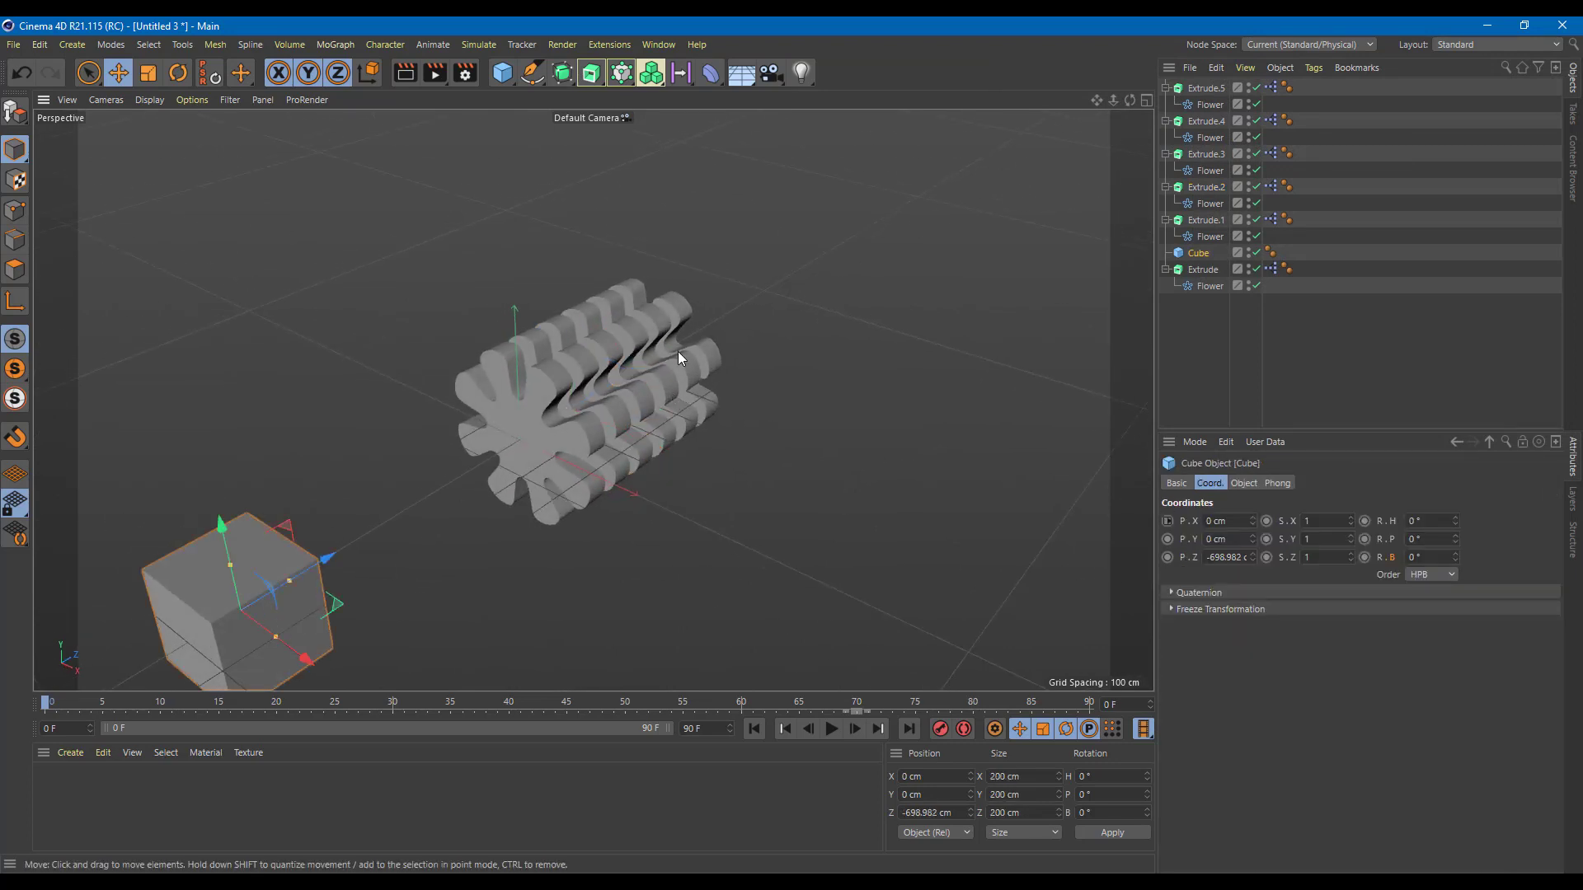
{"action": "left_click_drag", "start_coordinate": [293, 647], "coordinate": [203, 521]}
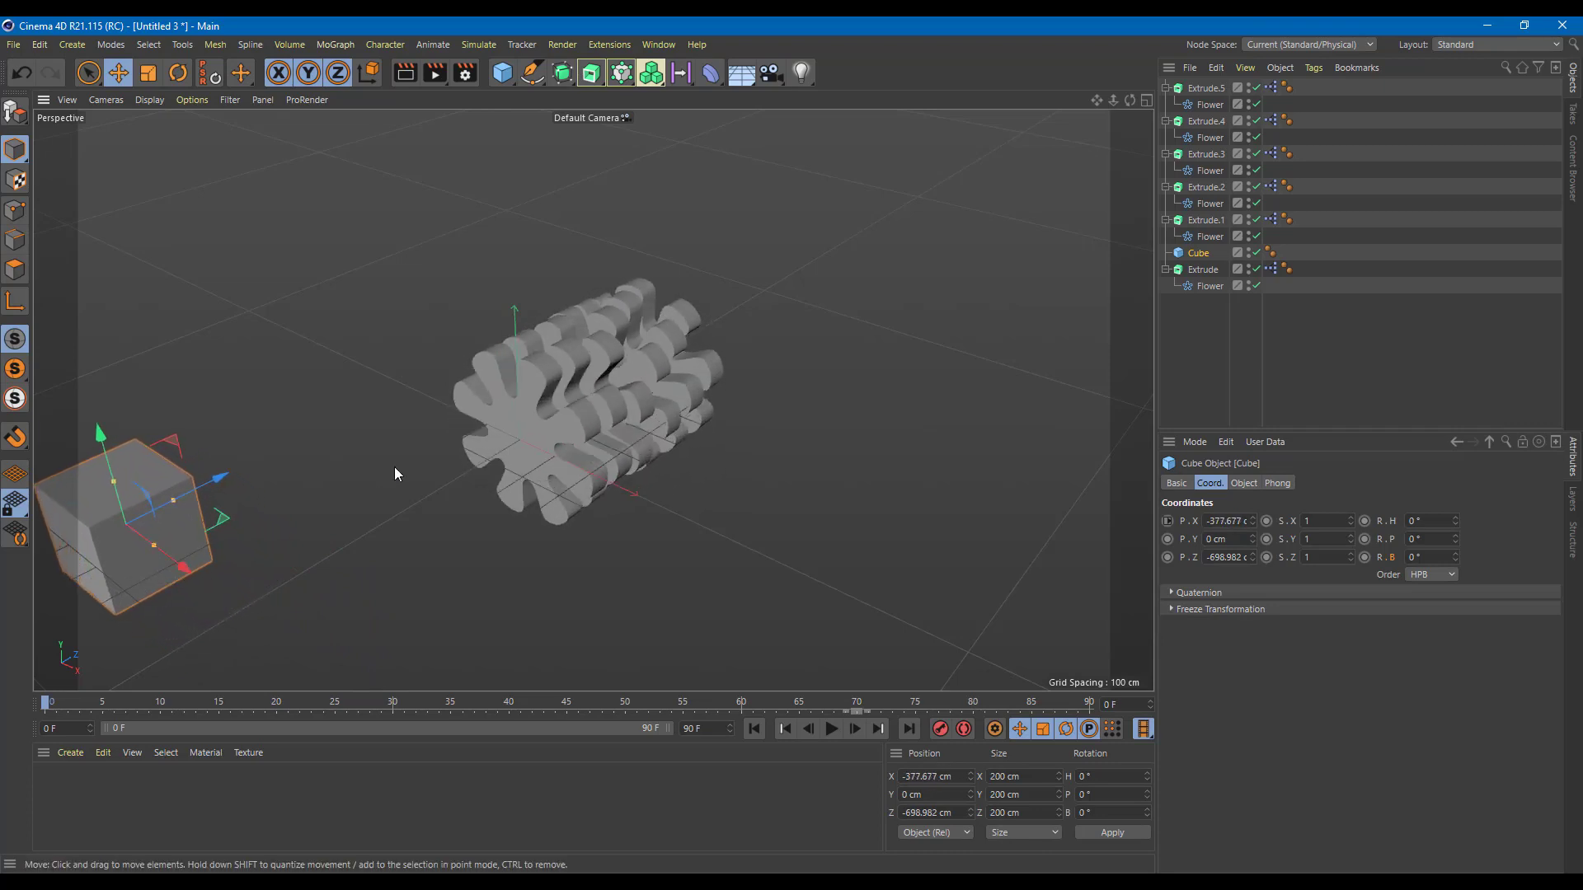
Turn on automatic keyframing and key the cube's X position at frames 0, 5 and 18, reaching about 203 cm at frame 18
{"action": "left_click", "coordinate": [557, 449]}
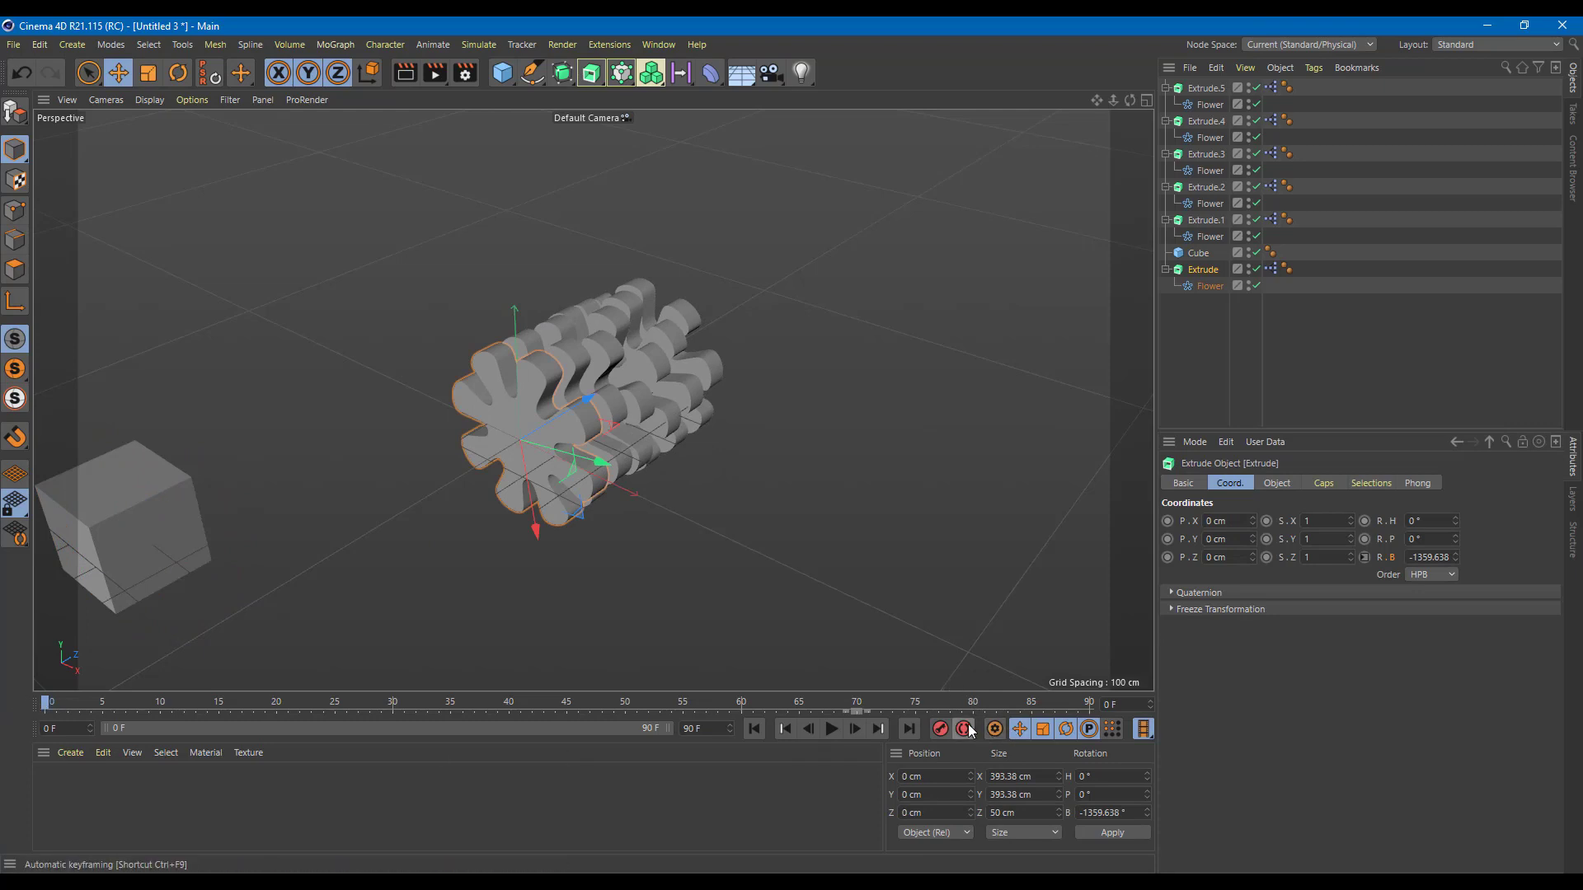
{"action": "left_click", "coordinate": [124, 554]}
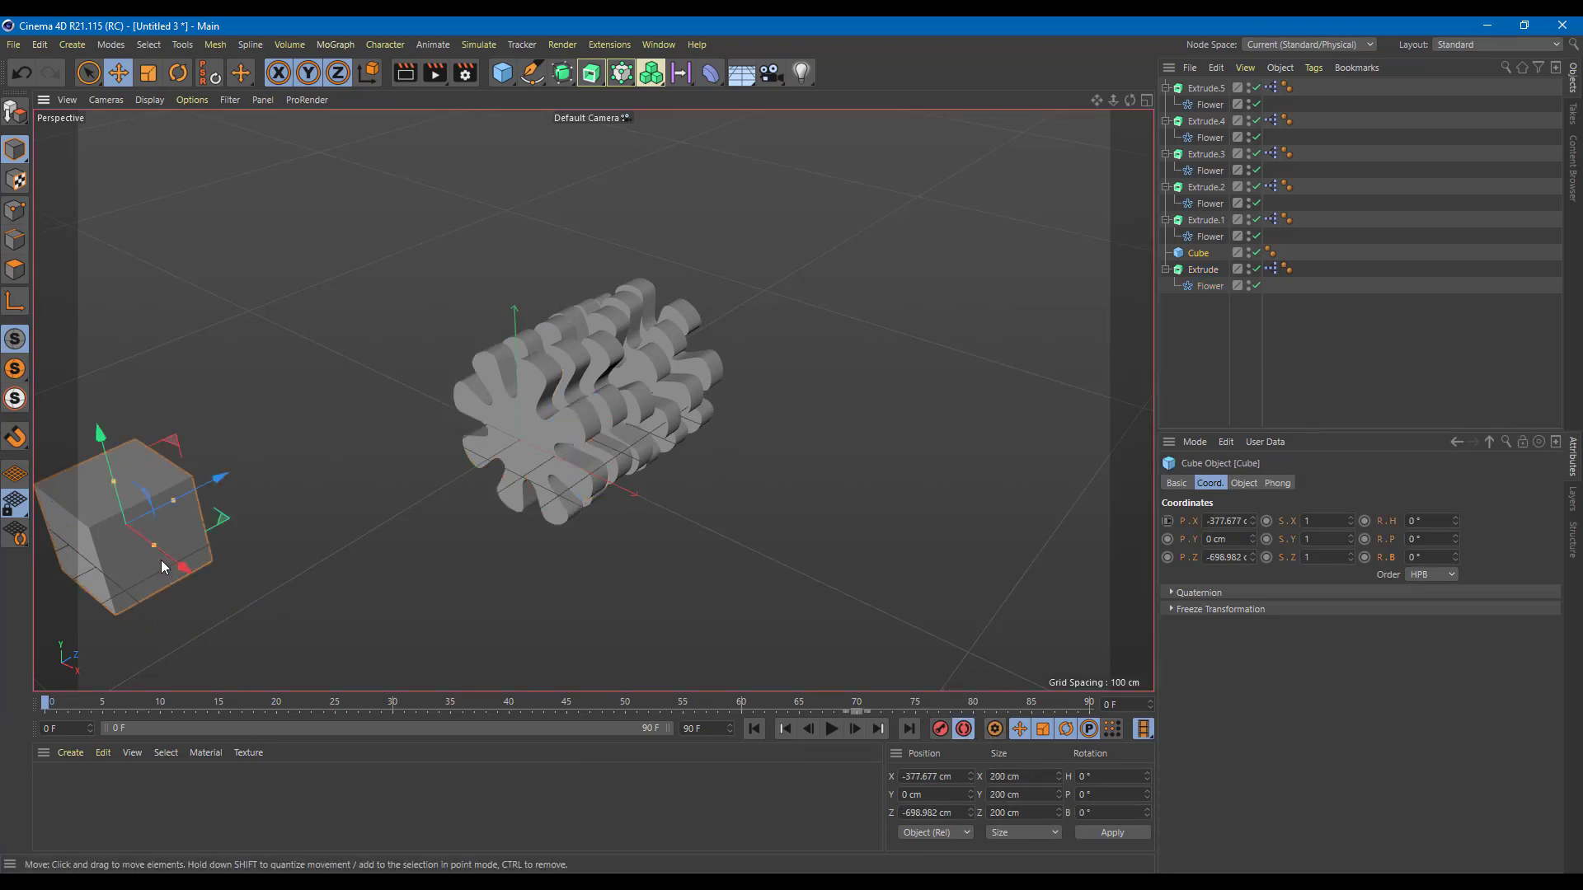
{"action": "mouse_move", "coordinate": [189, 573]}
{"action": "left_mouse_down"}
{"action": "mouse_move", "coordinate": [239, 596]}
{"action": "mouse_move", "coordinate": [218, 609]}
{"action": "mouse_move", "coordinate": [192, 585]}
{"action": "left_mouse_up"}
{"action": "left_click", "coordinate": [98, 705]}
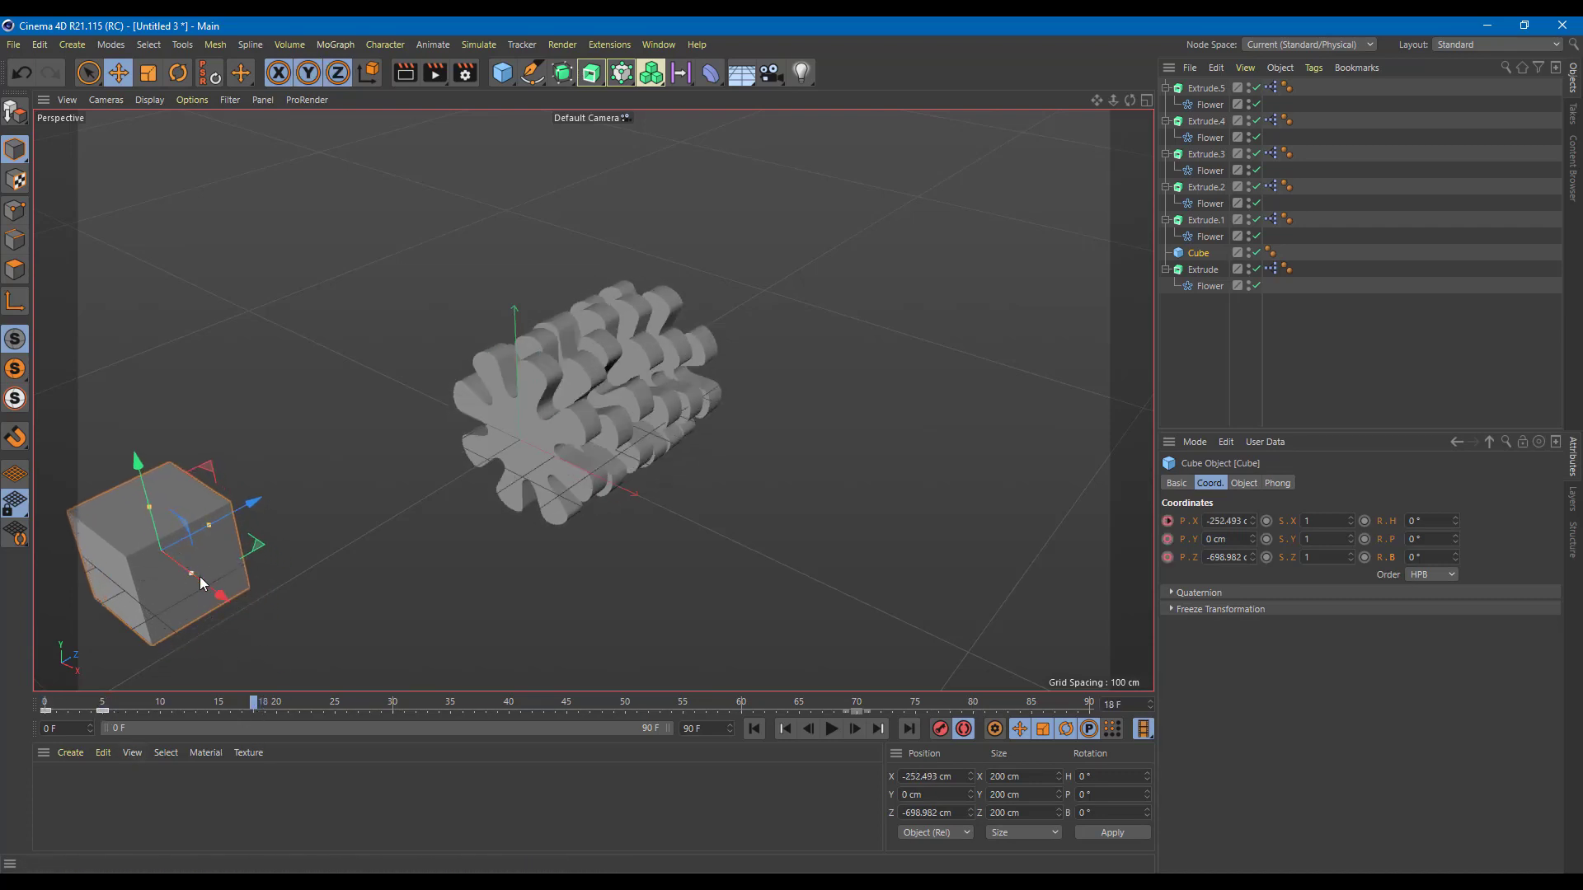
{"action": "left_click_drag", "start_coordinate": [200, 577], "coordinate": [457, 689]}
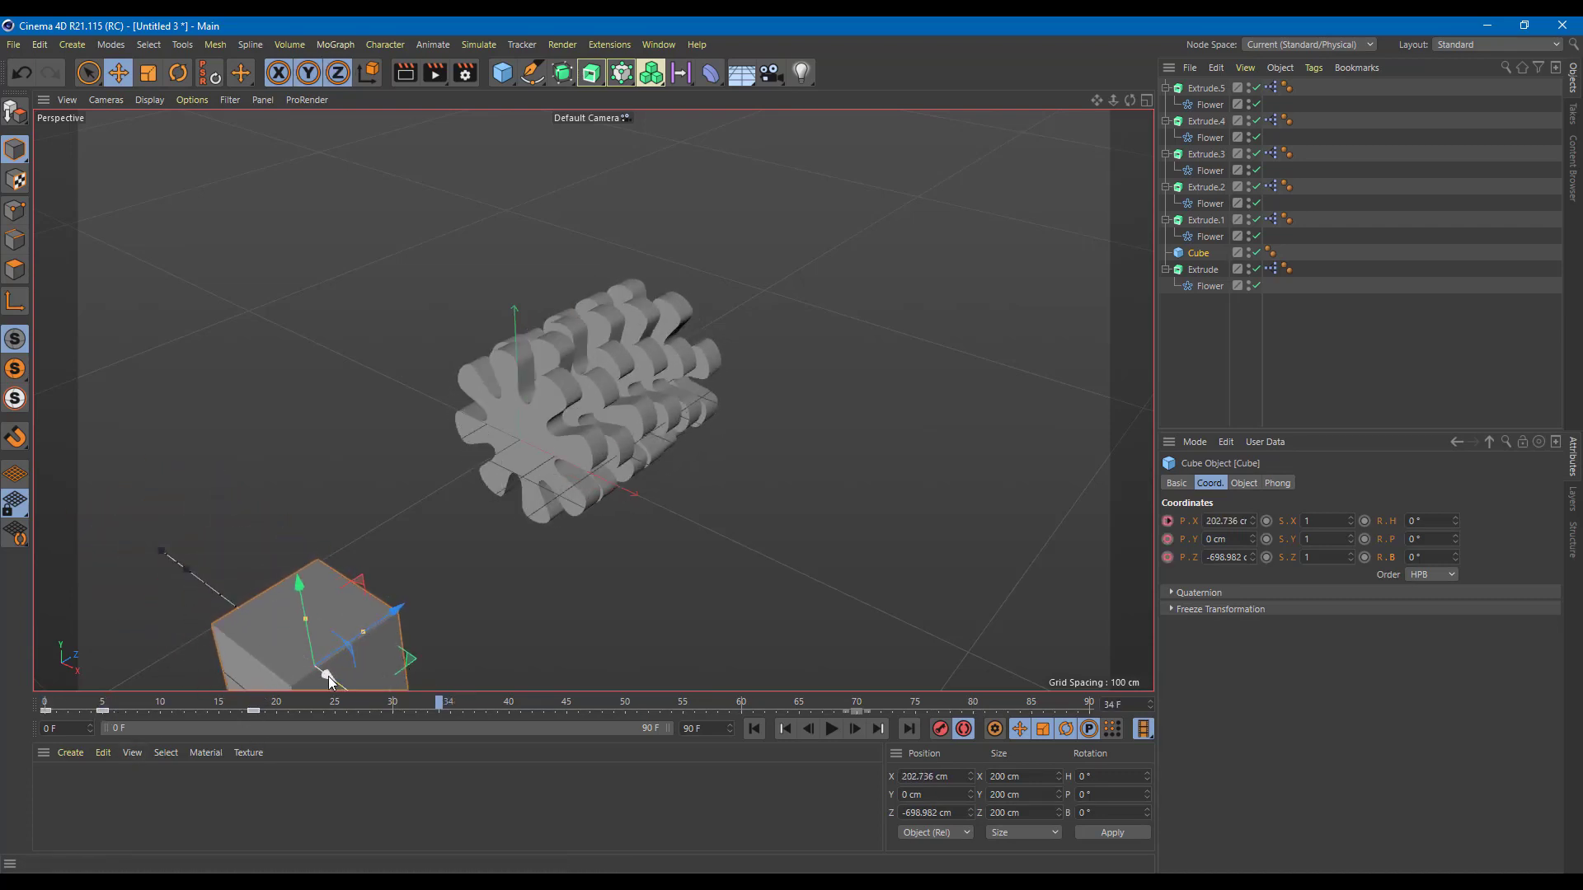
Key the cube's X position at frames 34, 48, 78 and 90, using about -2612 cm at frame 78 and -272 cm at frame 90
{"action": "left_click_drag", "start_coordinate": [329, 676], "coordinate": [441, 690]}
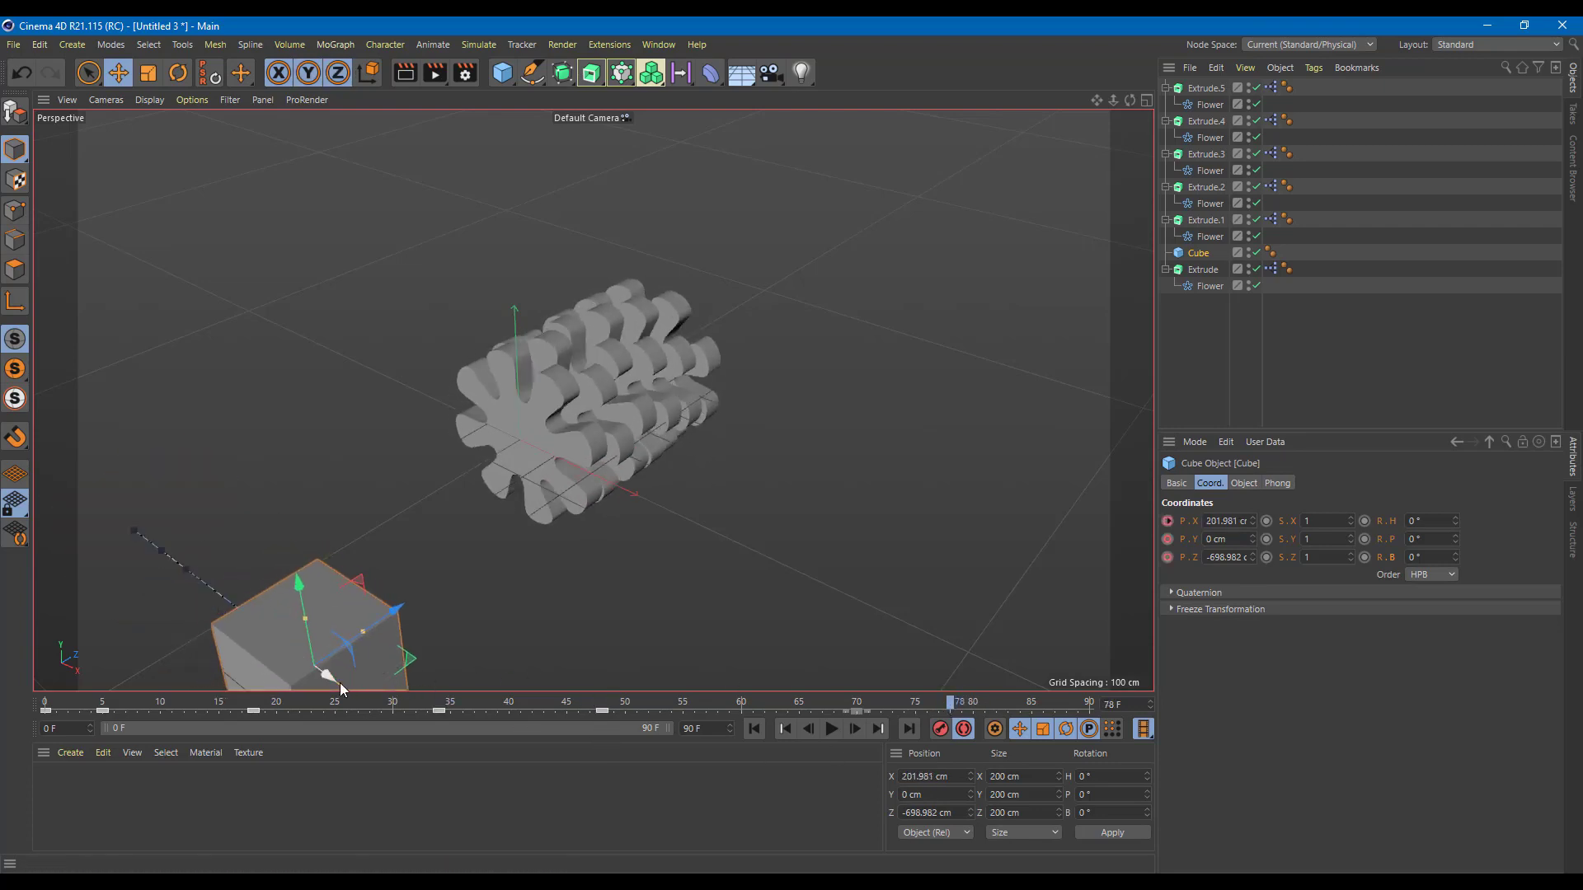
{"action": "left_click_drag", "start_coordinate": [341, 687], "coordinate": [37, 412]}
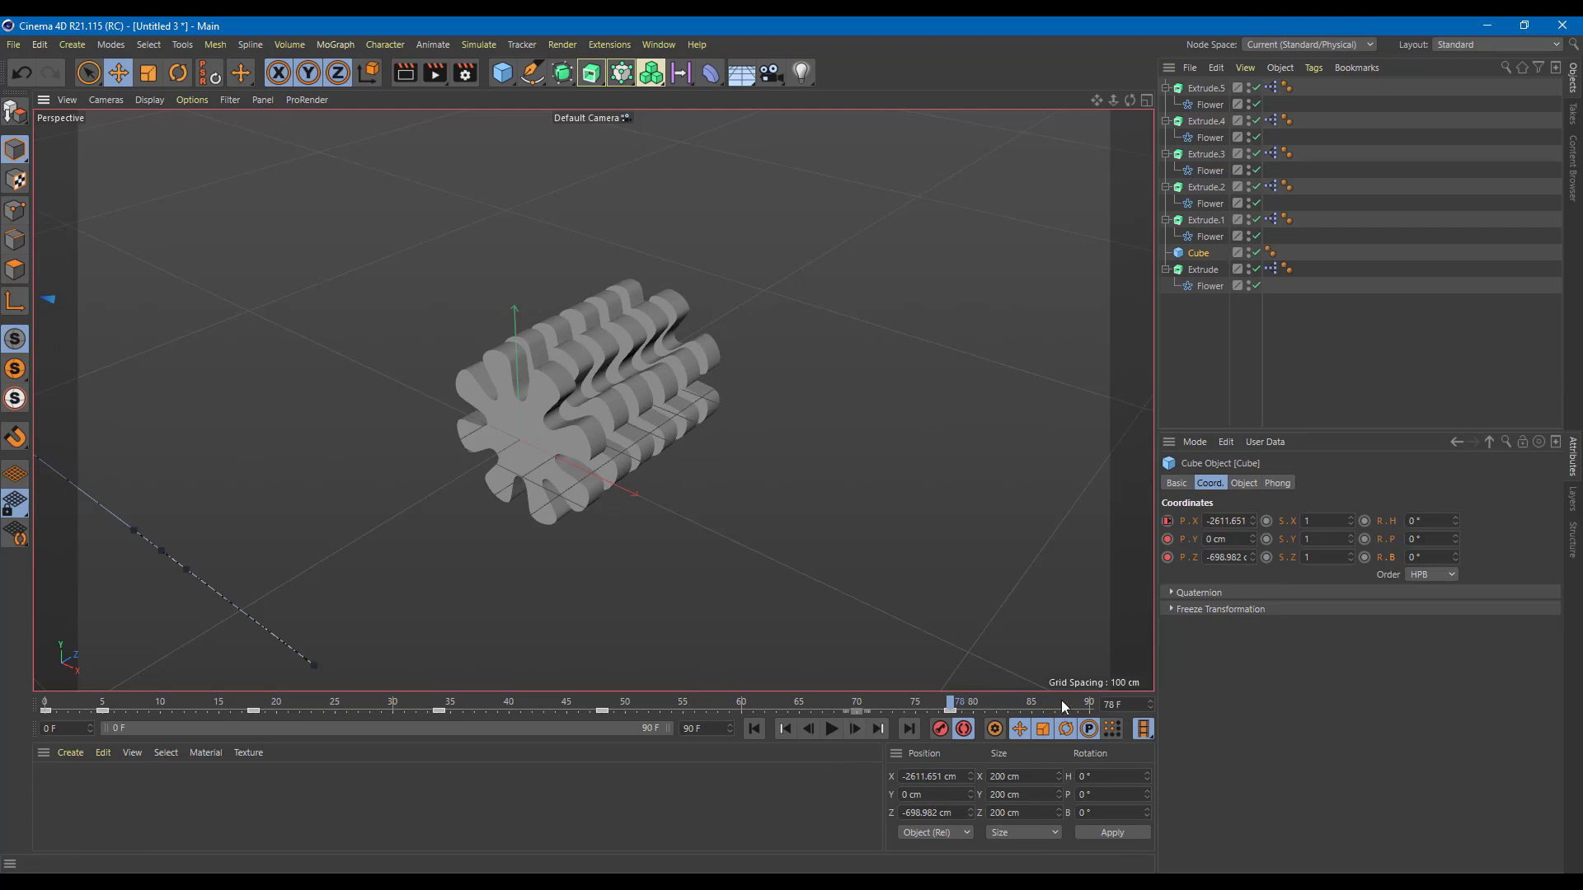
{"action": "scroll", "coordinate": [783, 595], "scroll_direction": "down", "scroll_amount": 5}
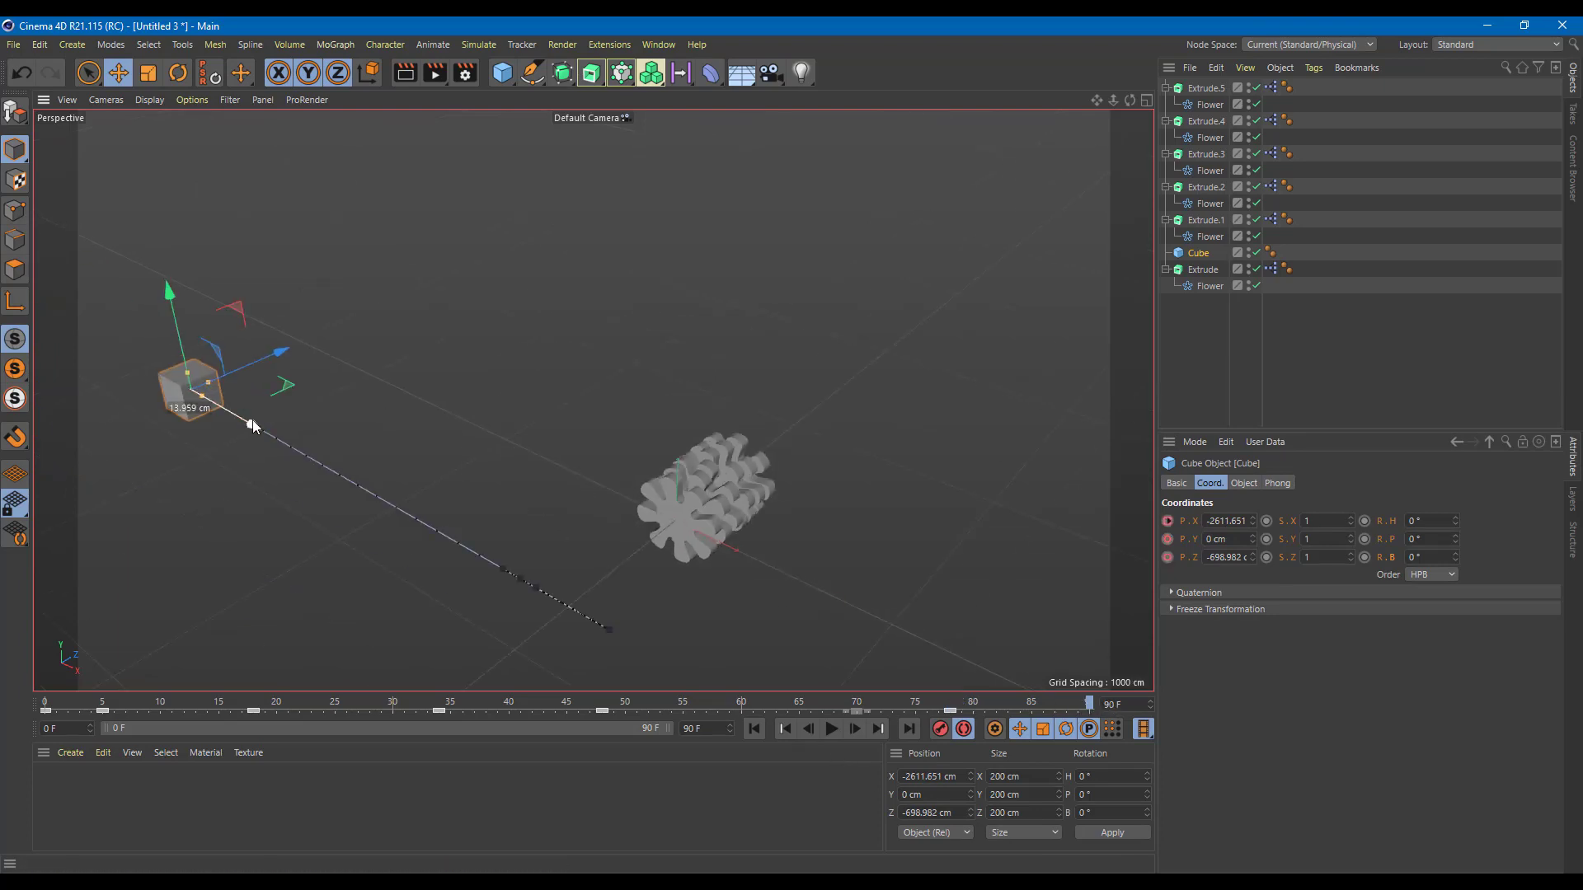
{"action": "left_click_drag", "start_coordinate": [252, 419], "coordinate": [597, 605]}
Play the animation and examine how the flowers rotate as the cube travels along its path
{"action": "scroll", "coordinate": [767, 525], "scroll_direction": "up", "scroll_amount": 6}
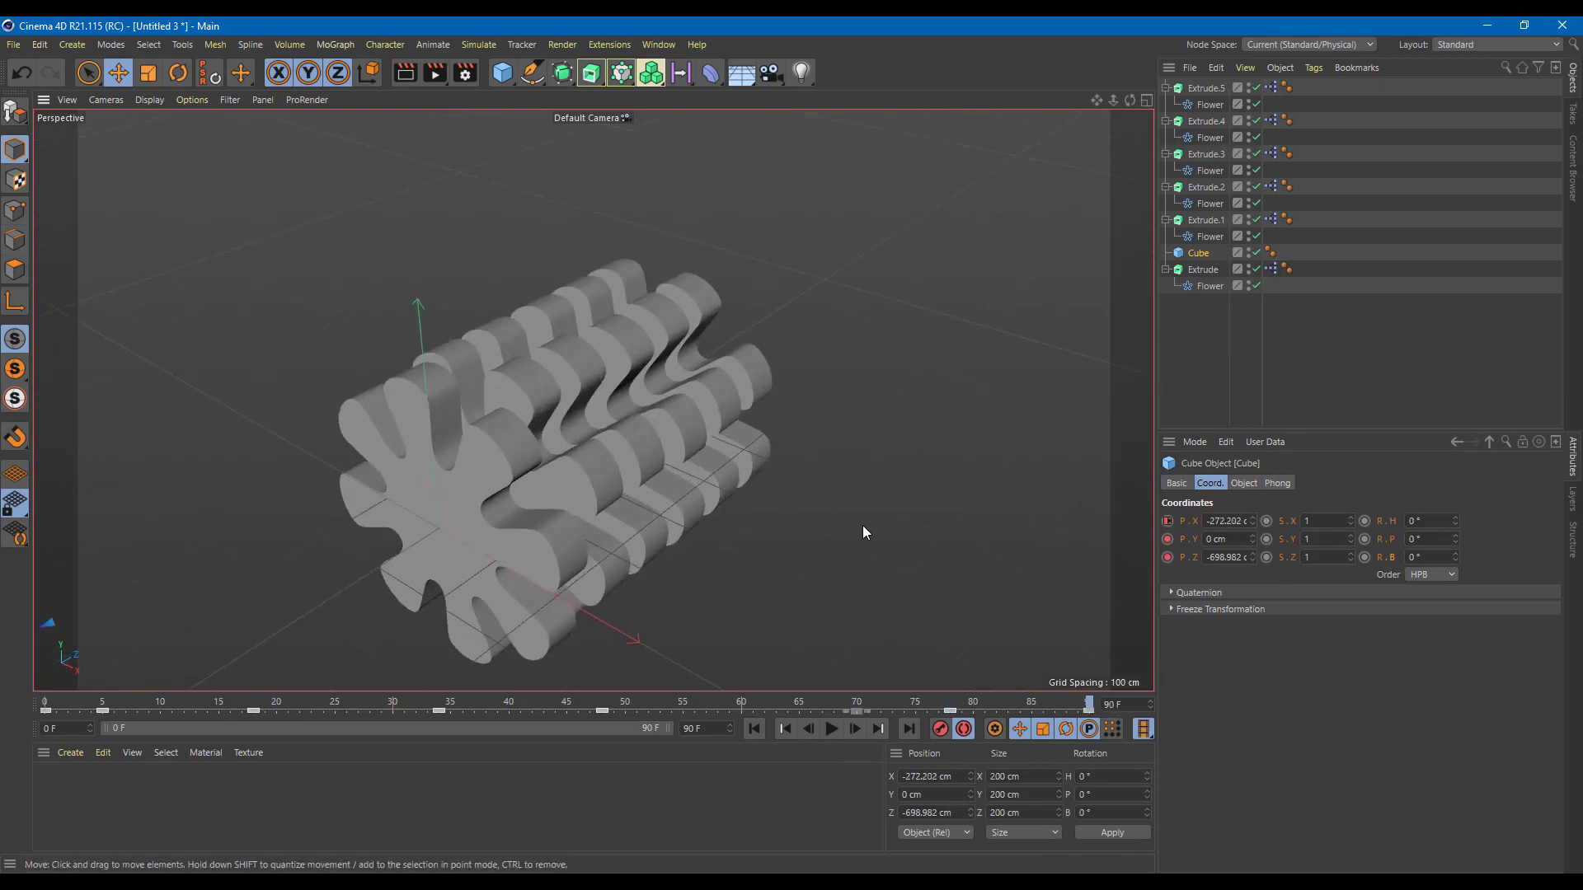
{"action": "left_click_drag", "start_coordinate": [862, 531], "coordinate": [721, 396], "text": "alt"}
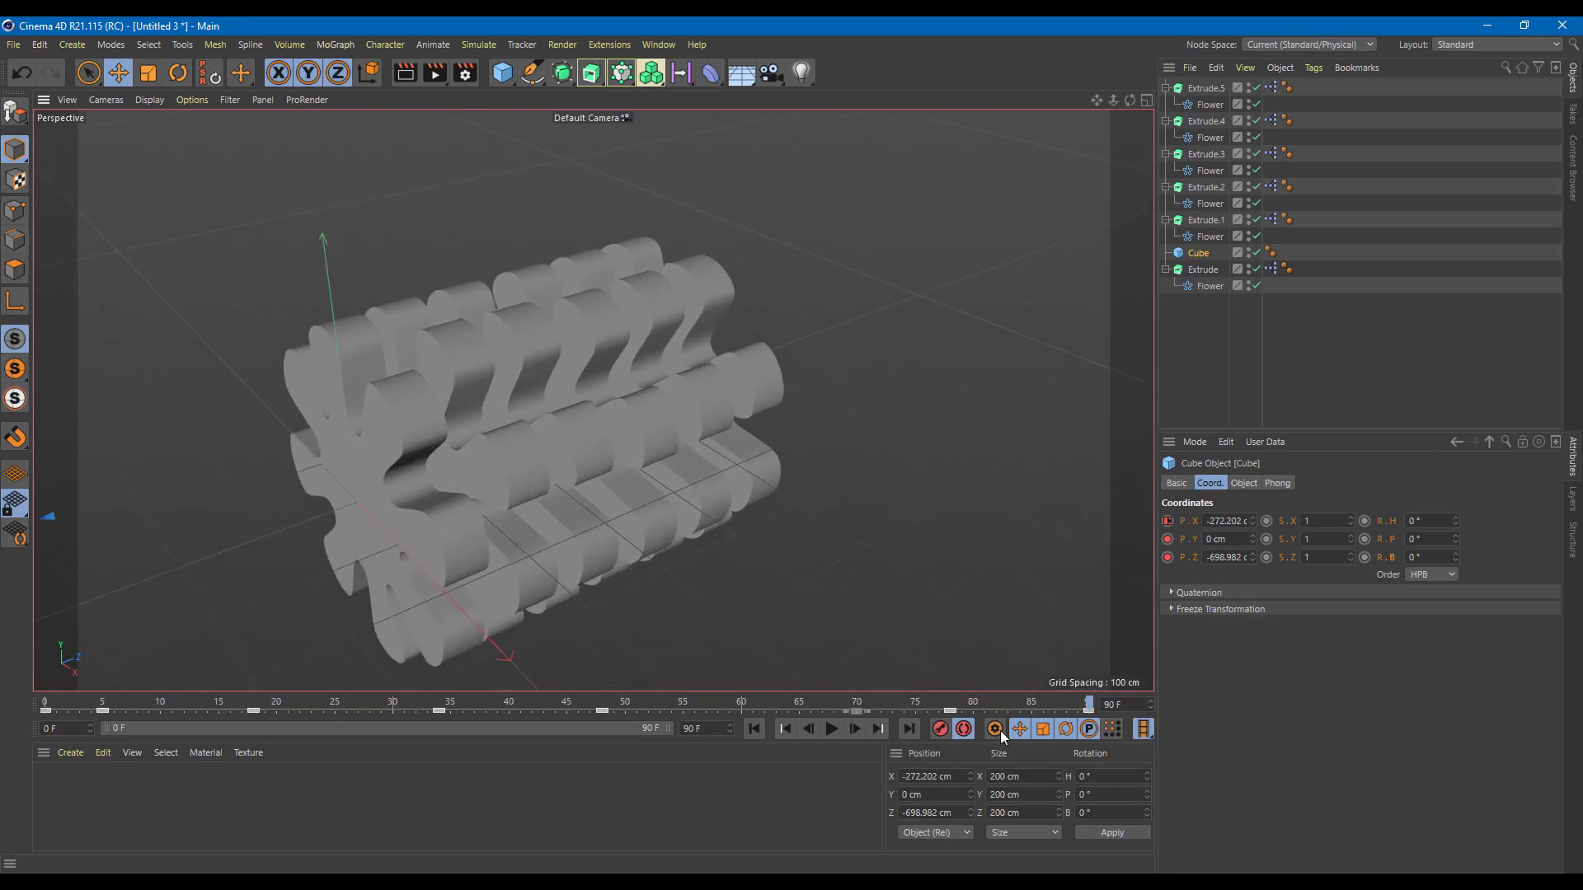
{"action": "left_click", "coordinate": [829, 729]}
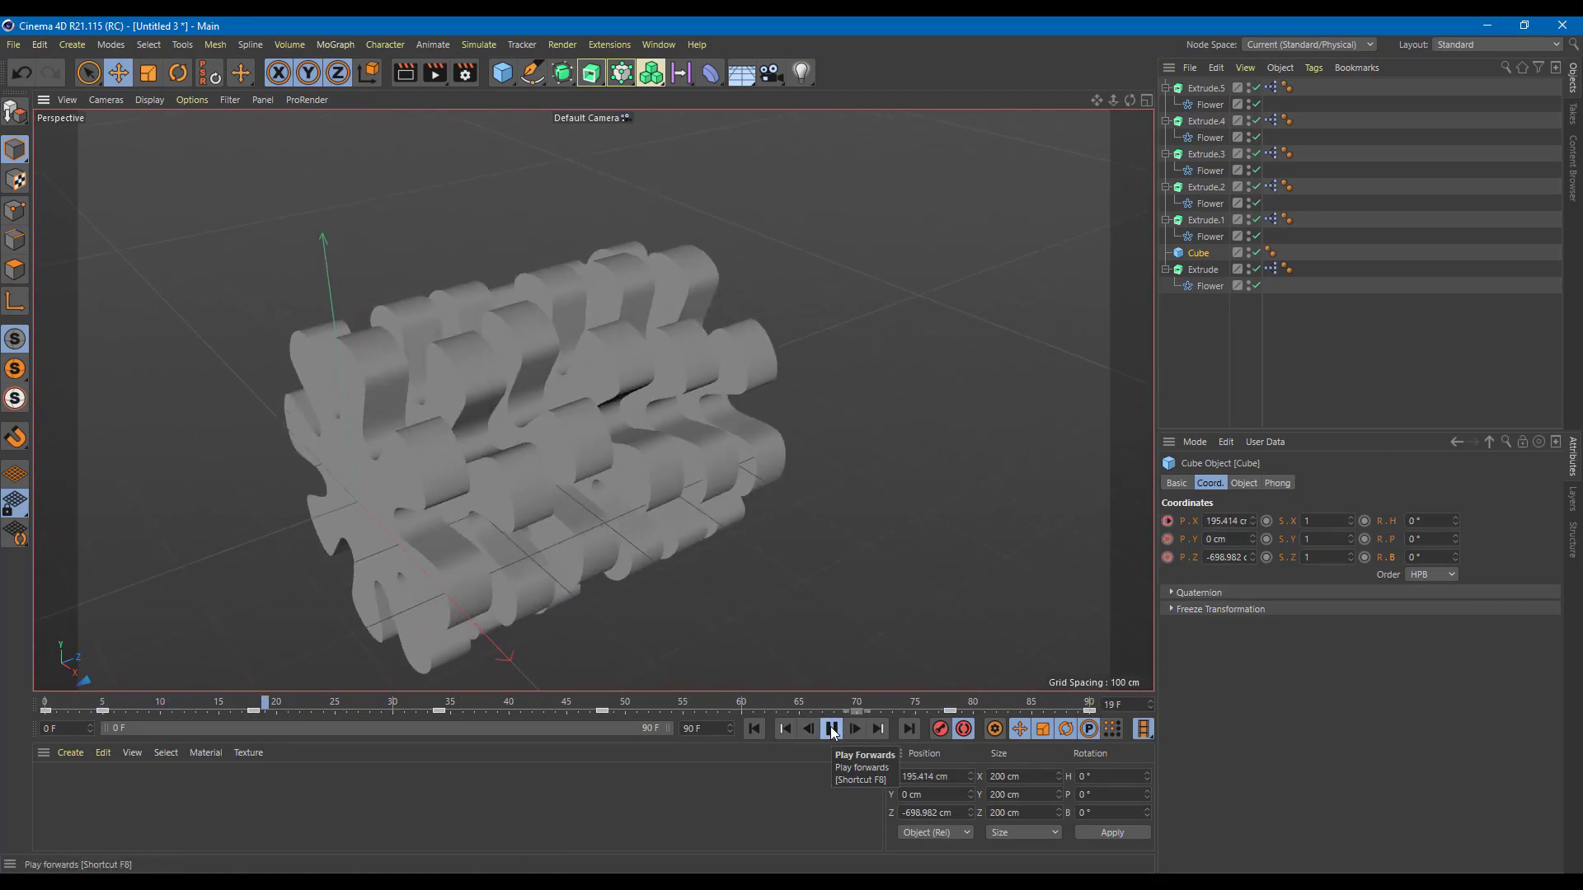
{"action": "scroll", "coordinate": [662, 551], "scroll_direction": "down", "scroll_amount": 5}
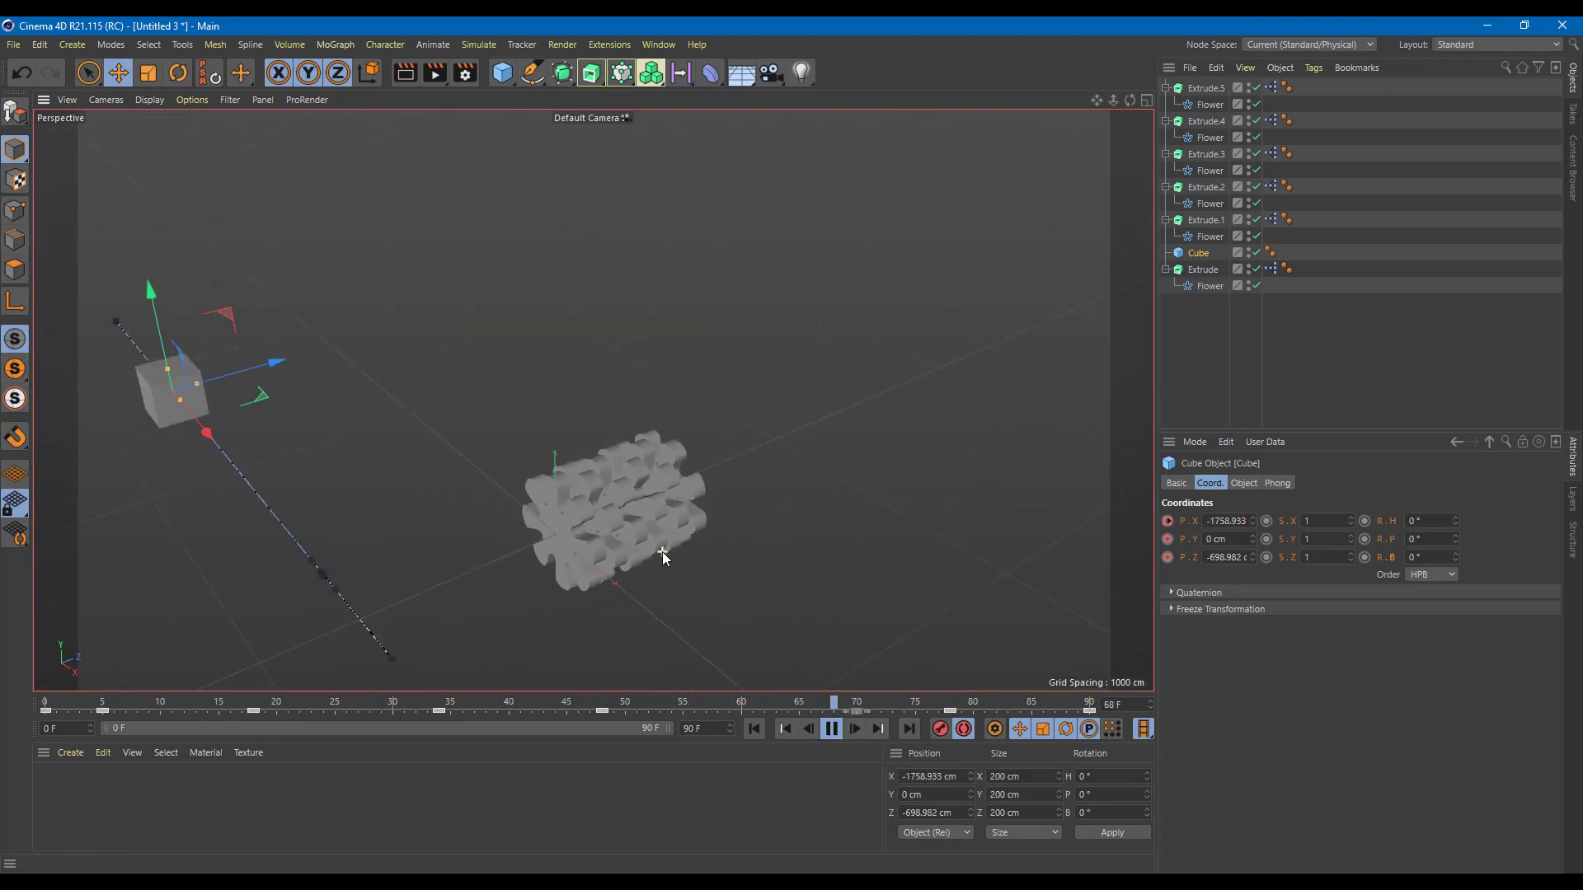